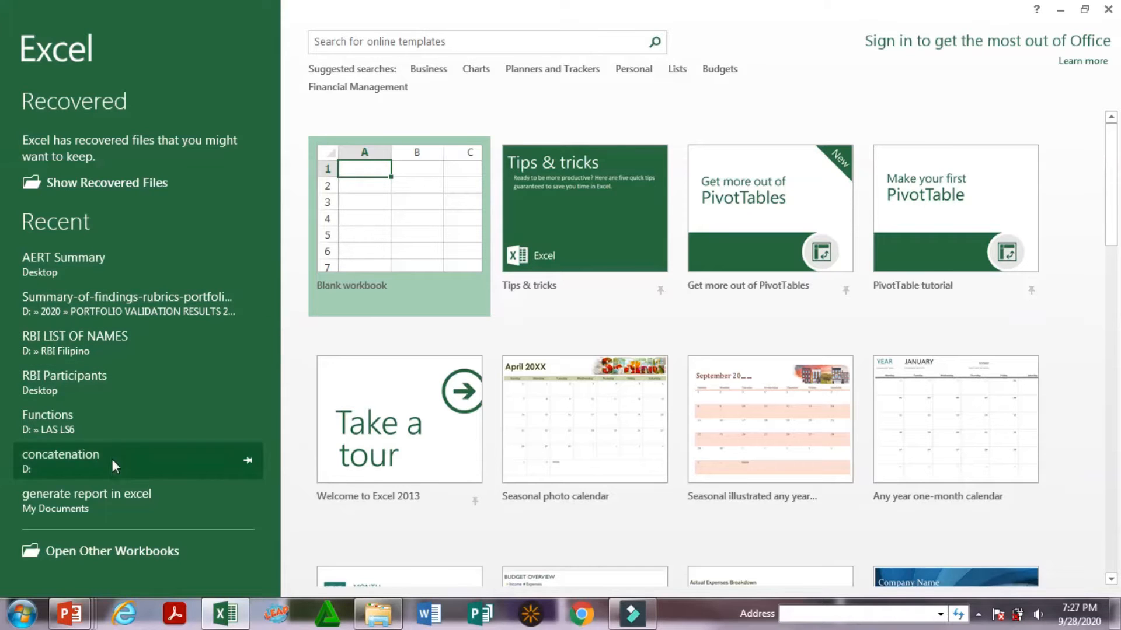
Open the recent Functions workbook and close the document recovery list, choosing to keep the recovered files for viewing at the next start
click(89, 420)
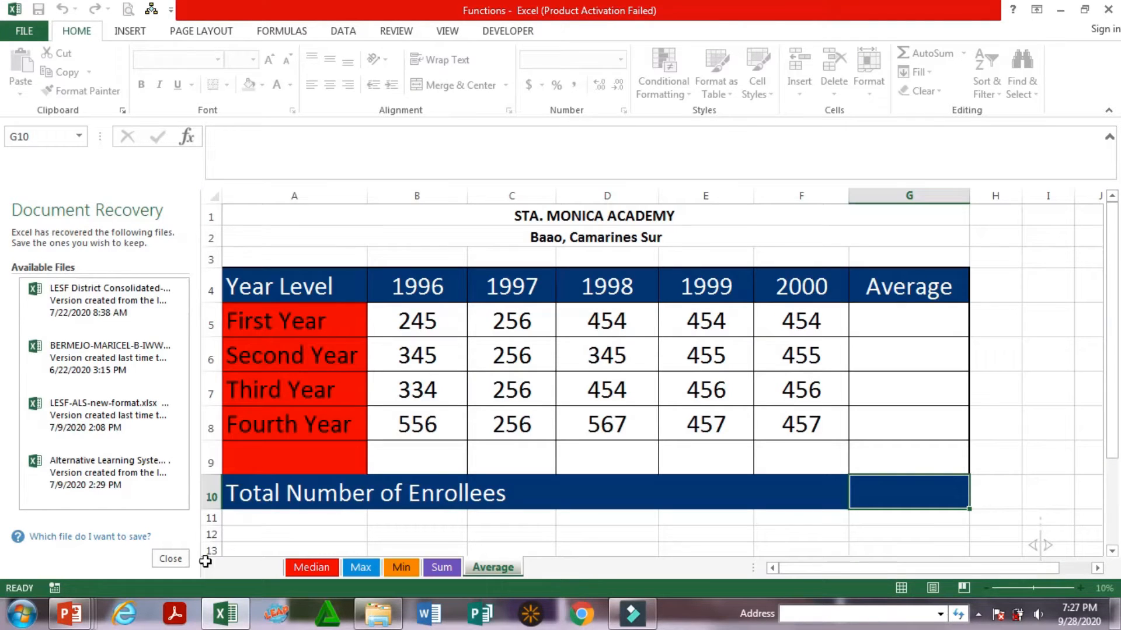
click(170, 559)
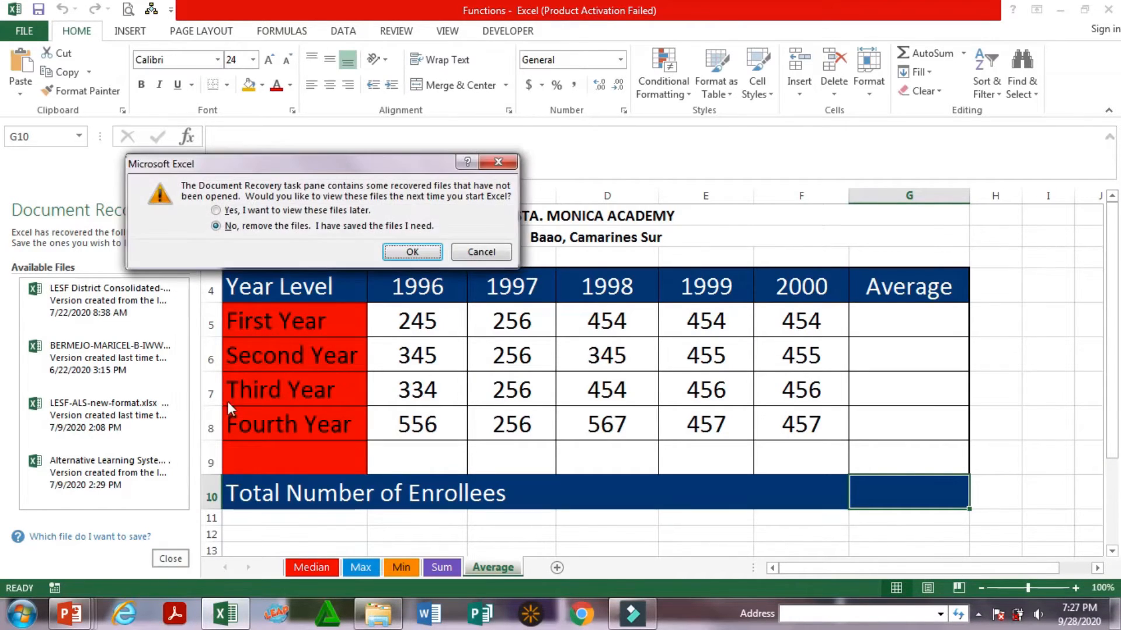
click(269, 211)
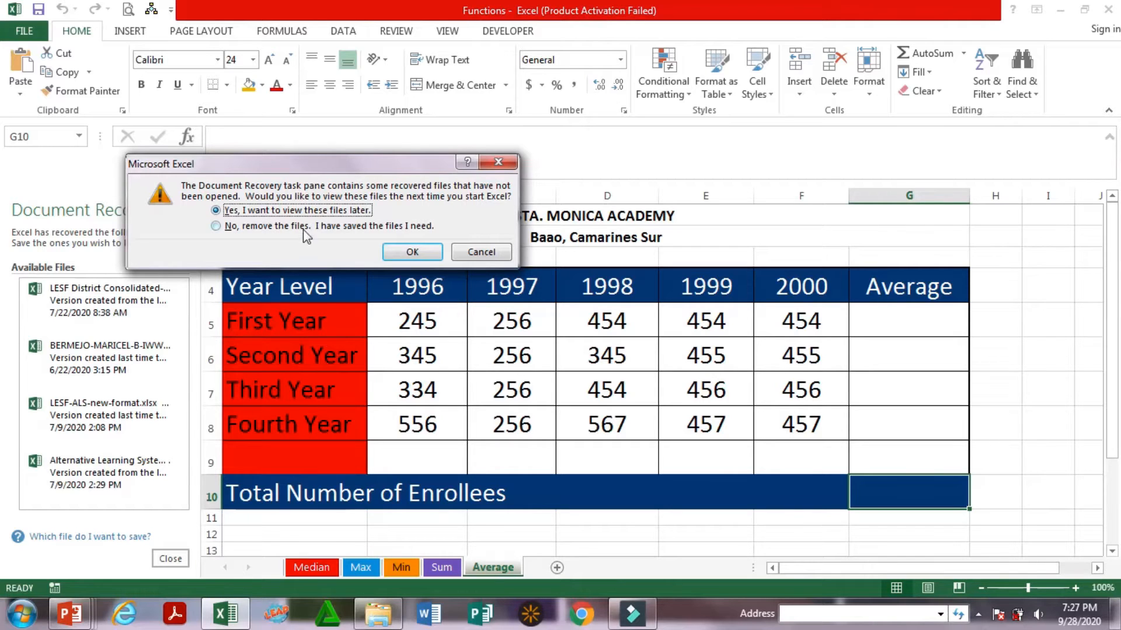
click(412, 251)
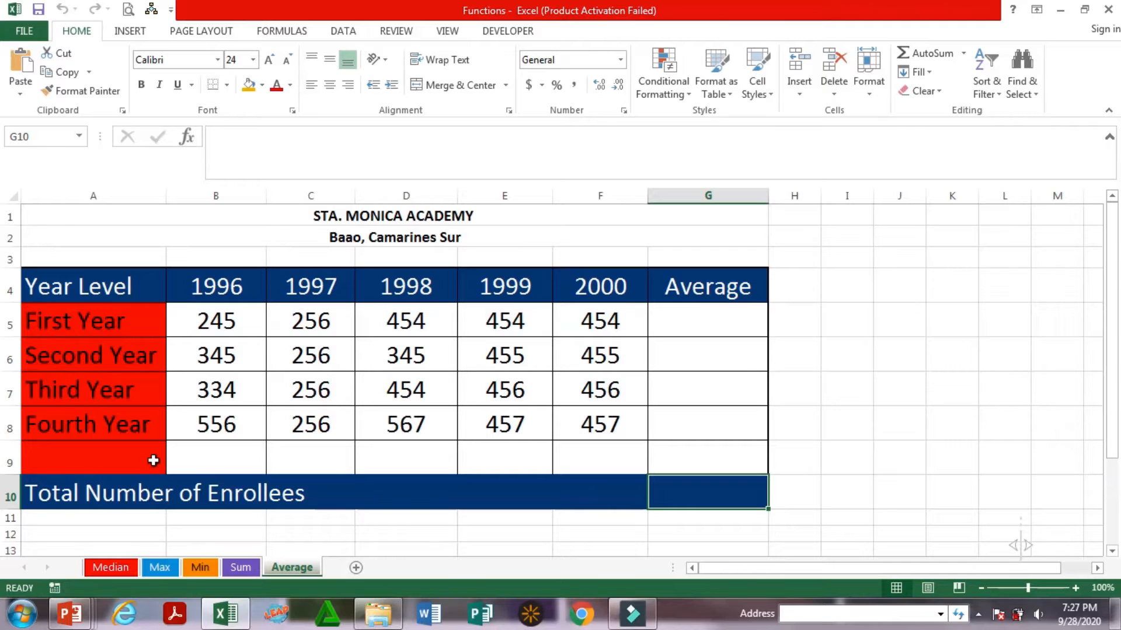
Examine the enrollment table on the Average sheet: its title, the year level rows and the 1996 to 2000 column headings
click(380, 209)
drag(380, 209, 375, 490)
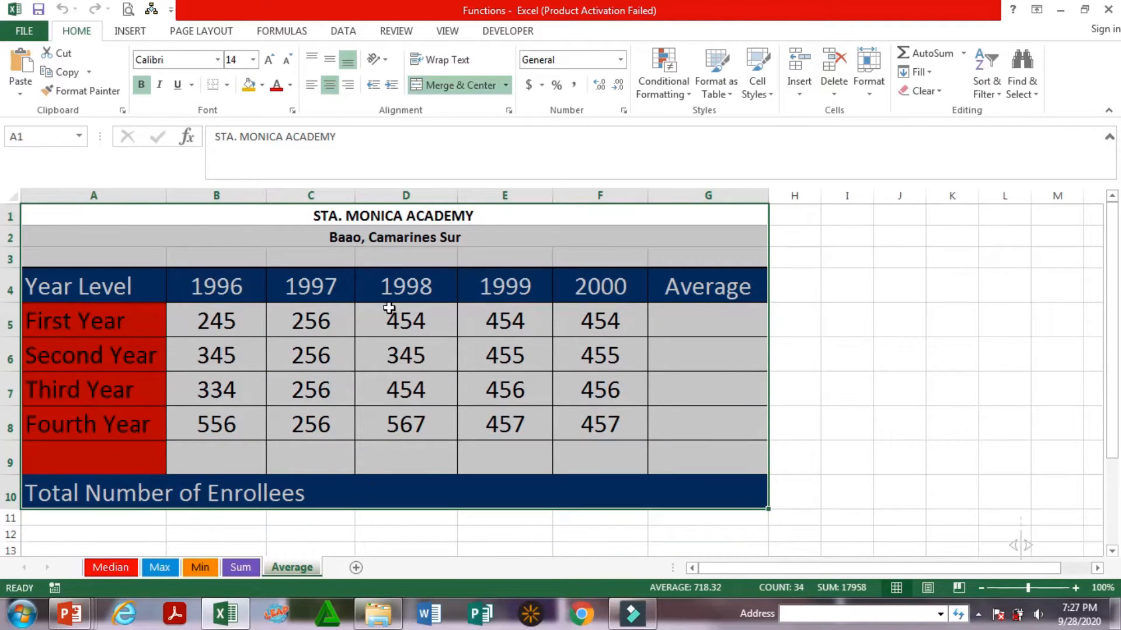
click(374, 217)
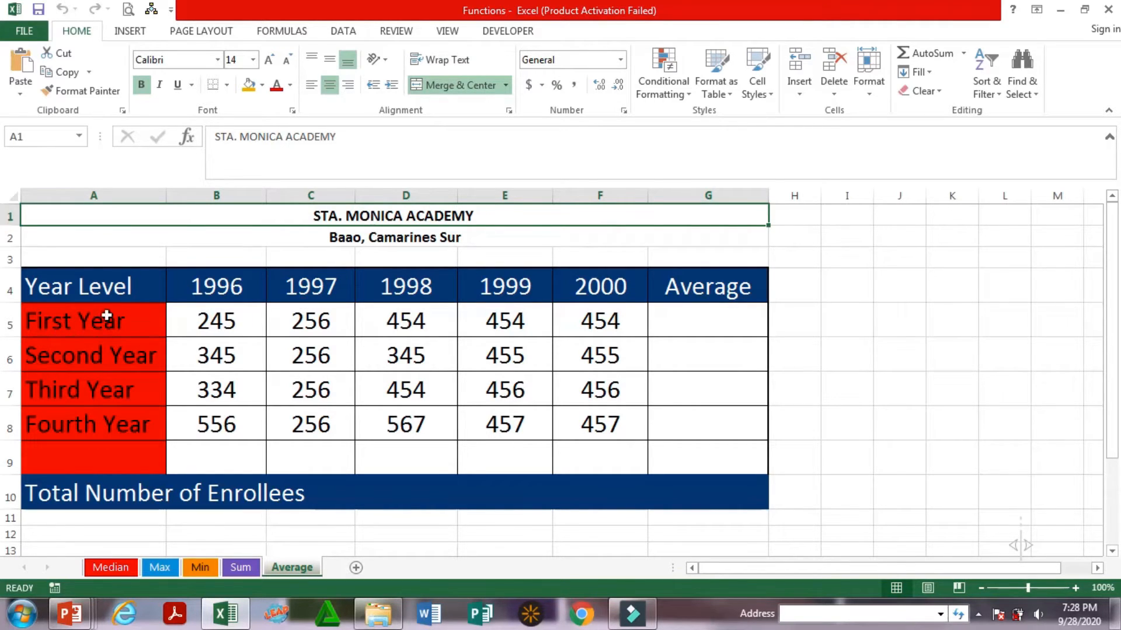
click(95, 289)
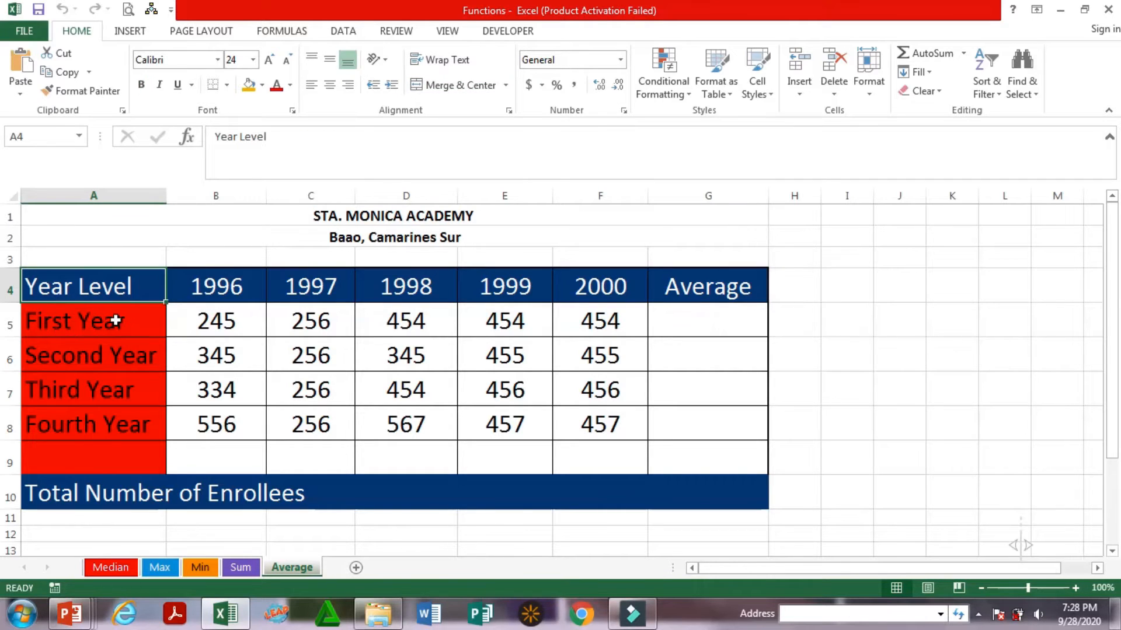
drag(113, 320, 123, 429)
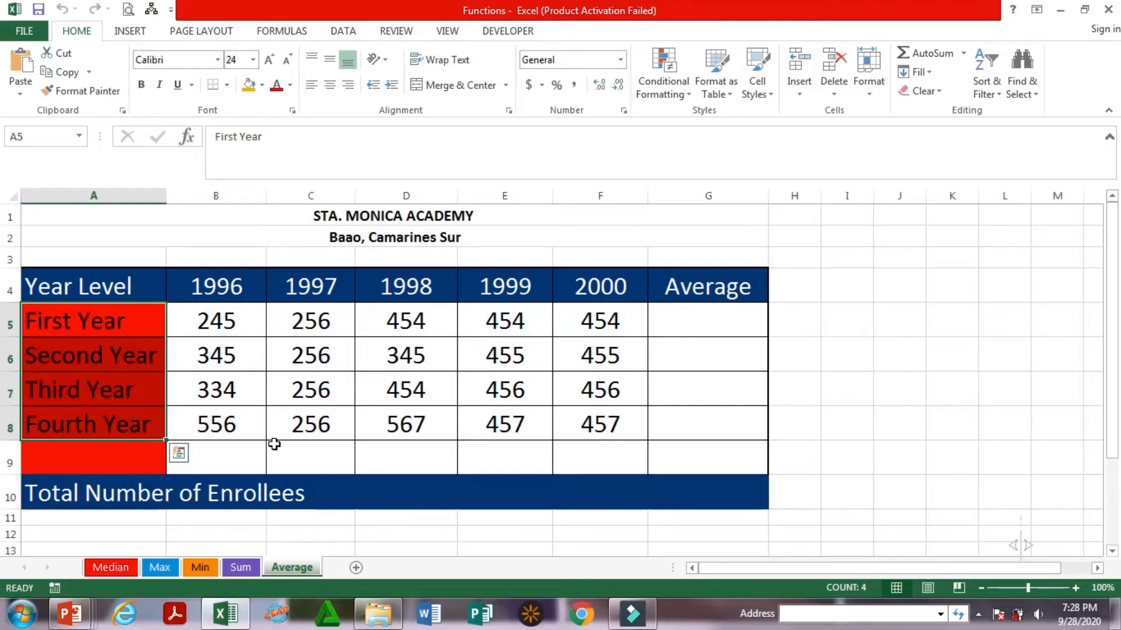
drag(234, 285, 233, 321)
click(235, 294)
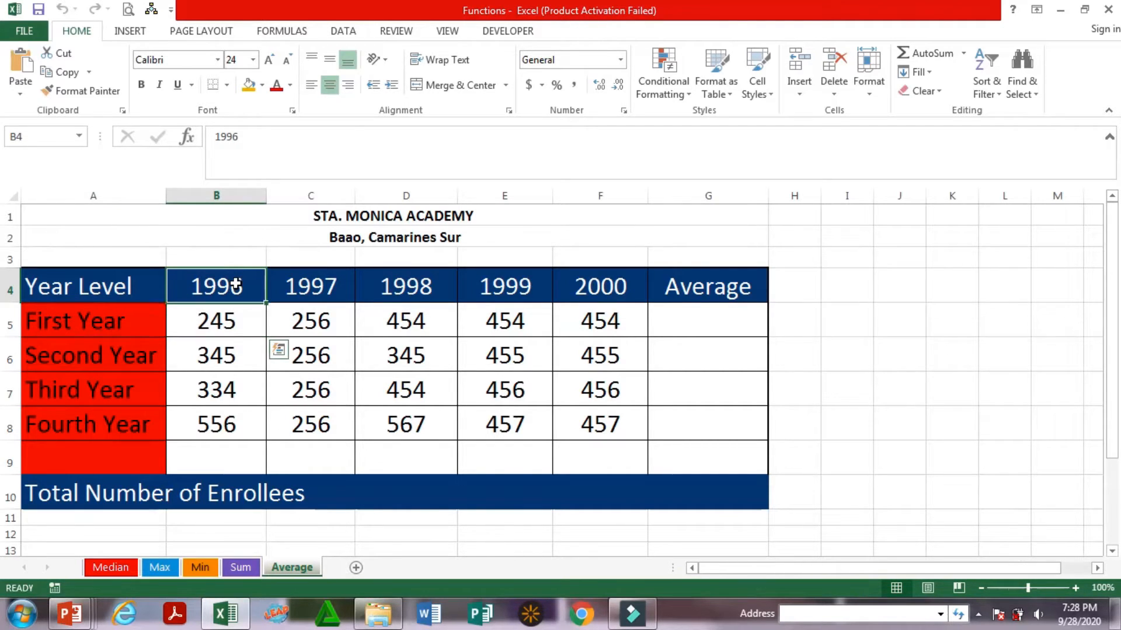
click(298, 285)
click(400, 285)
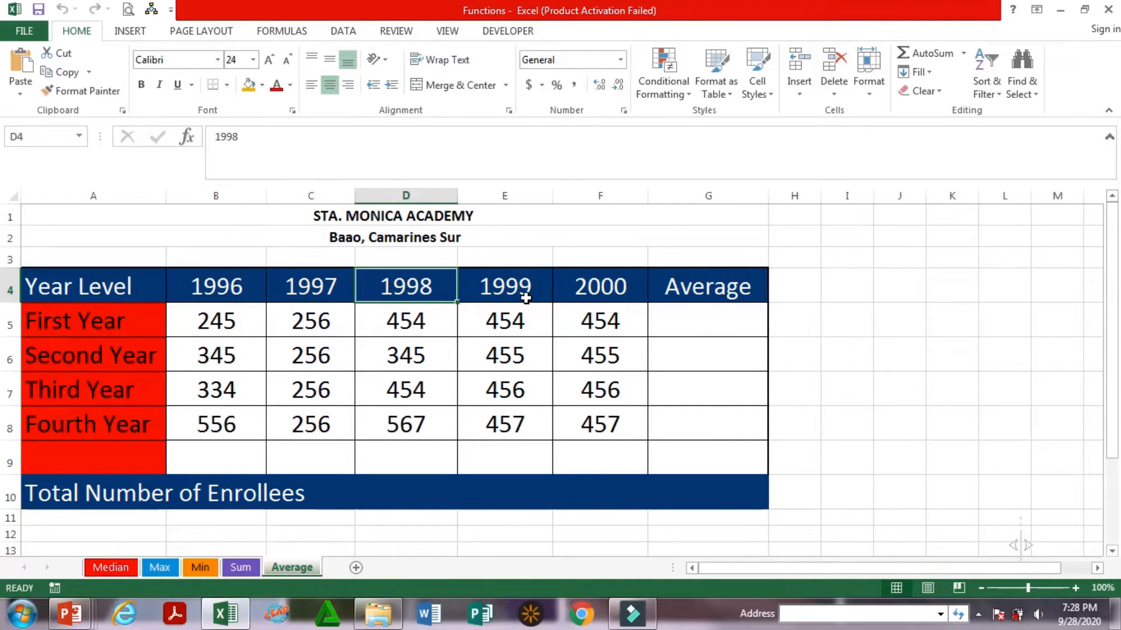
click(508, 293)
click(609, 291)
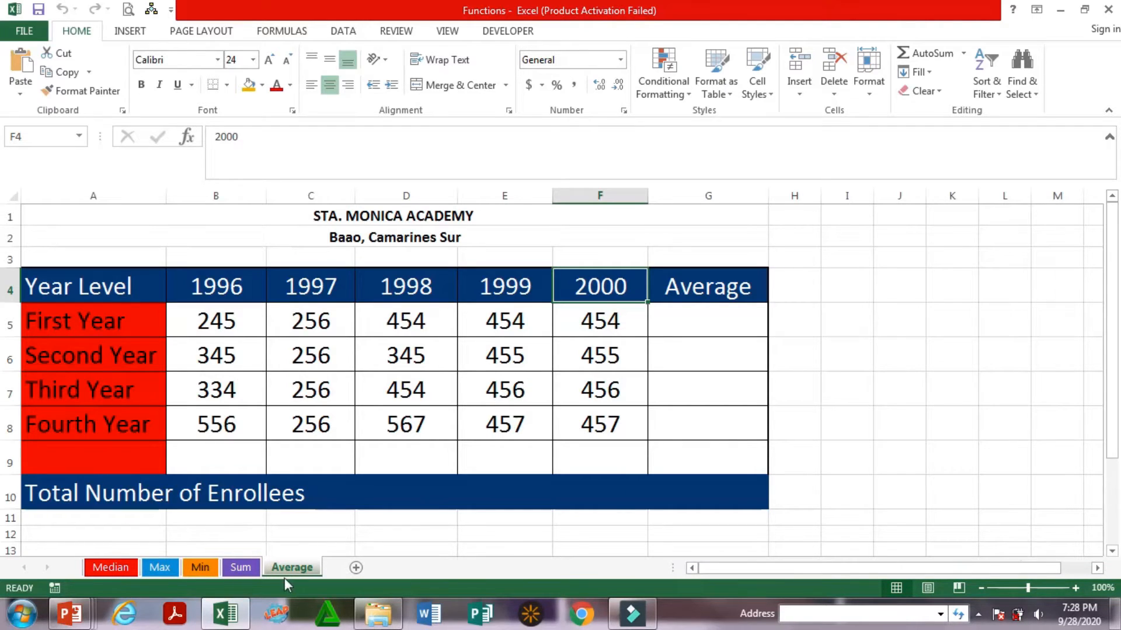
Look through the Median, Max, Min, Sum and Average sheets to compare their tables
click(121, 573)
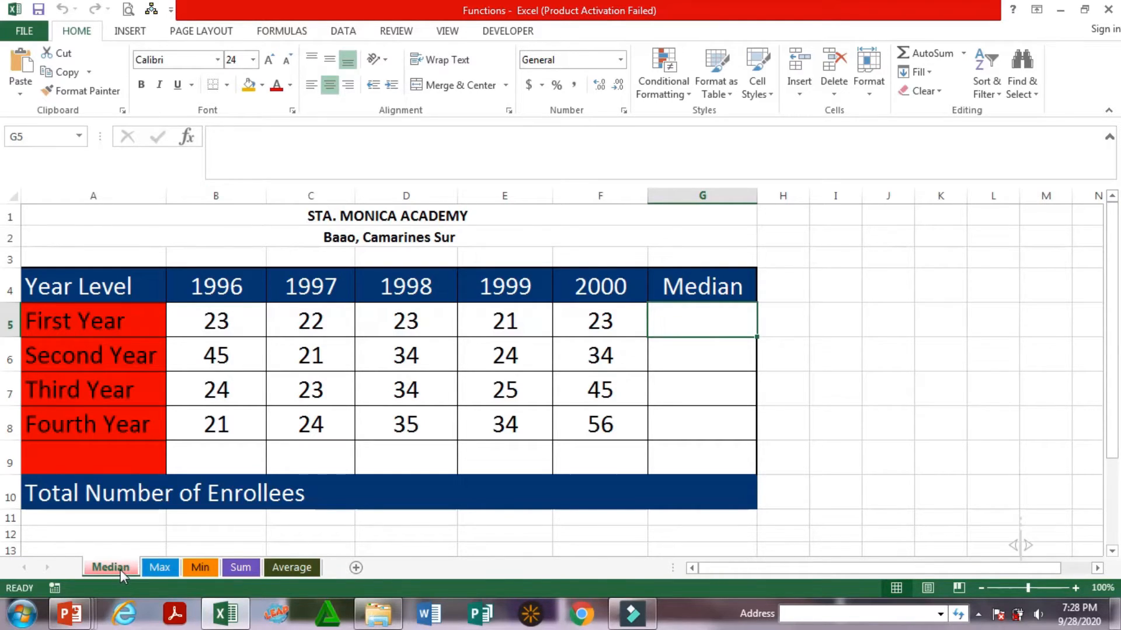
click(159, 568)
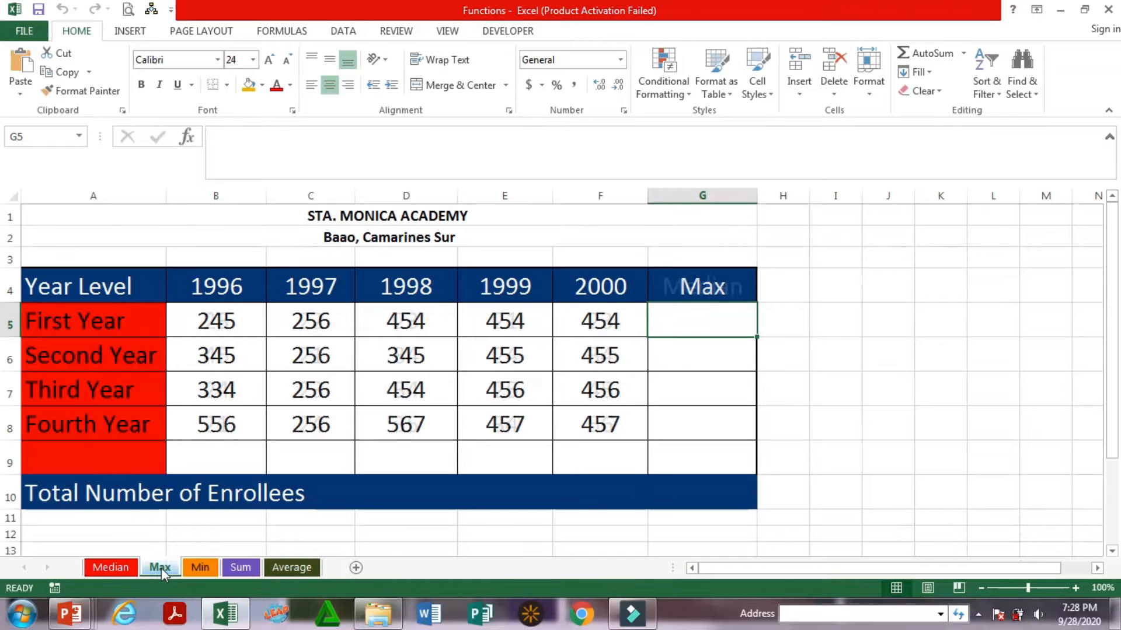
click(200, 571)
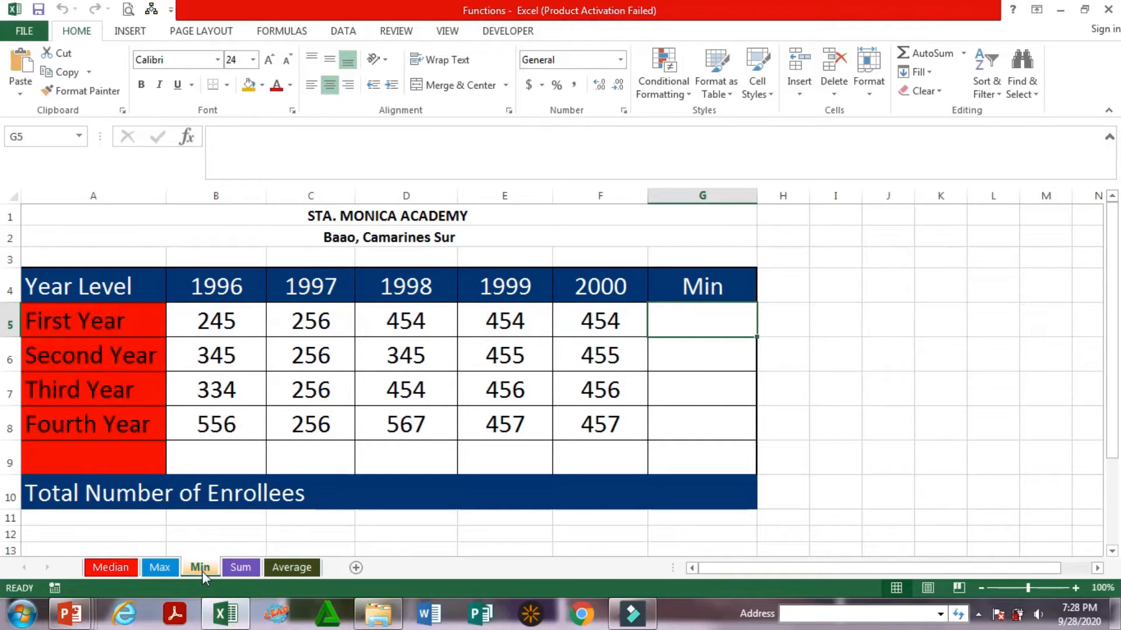
click(244, 570)
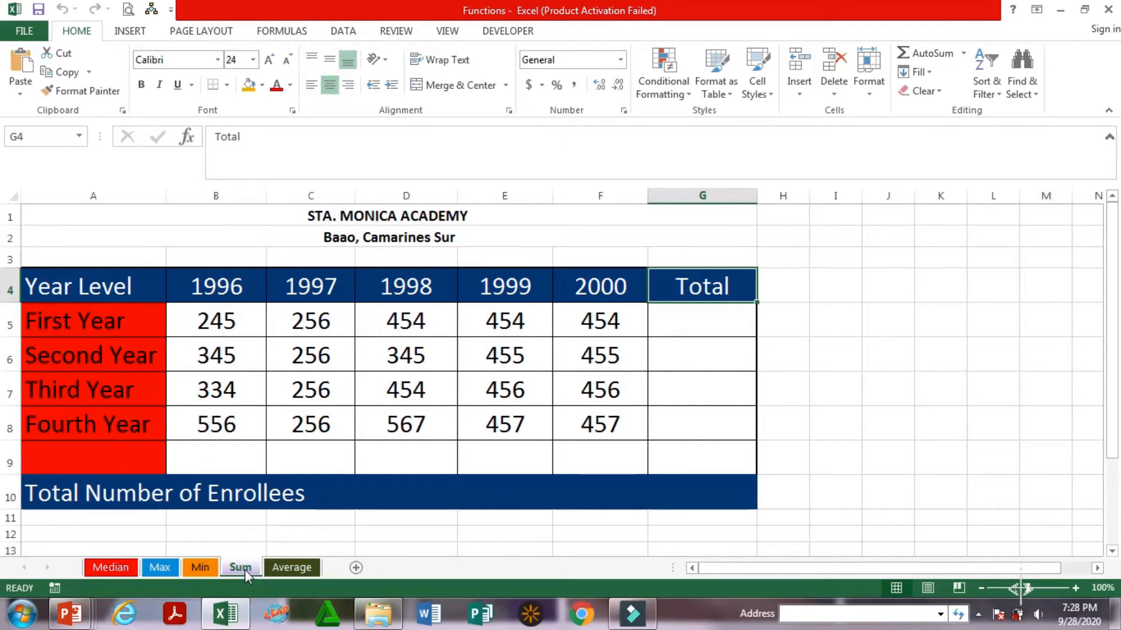
click(299, 571)
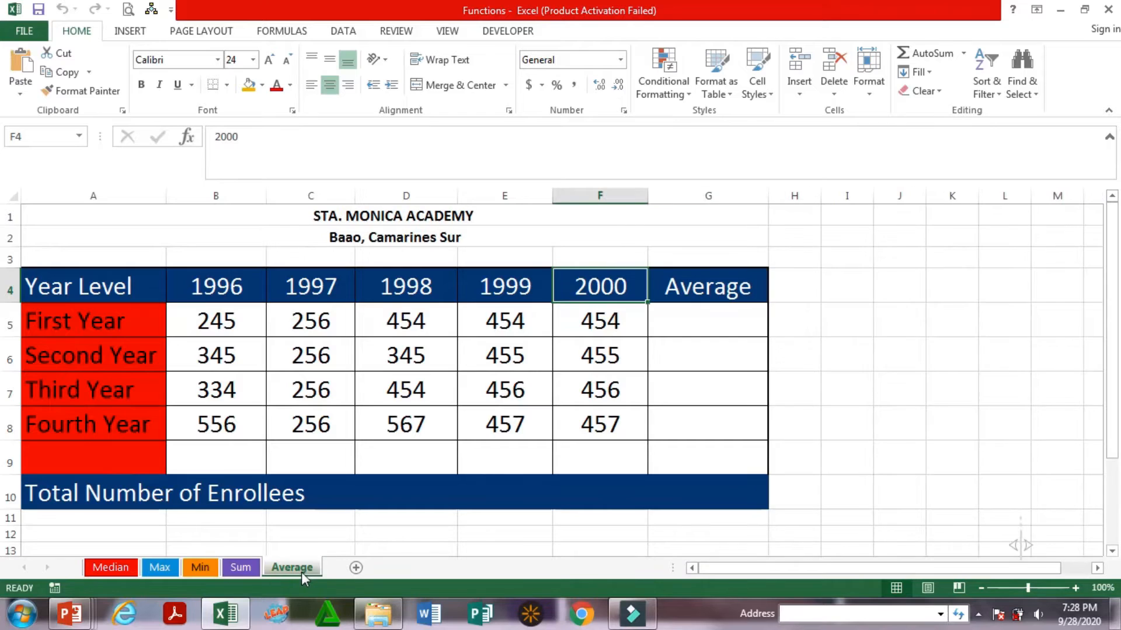
Switch to the Sum sheet and examine its year headings, the First Year row and the empty Total column
click(241, 567)
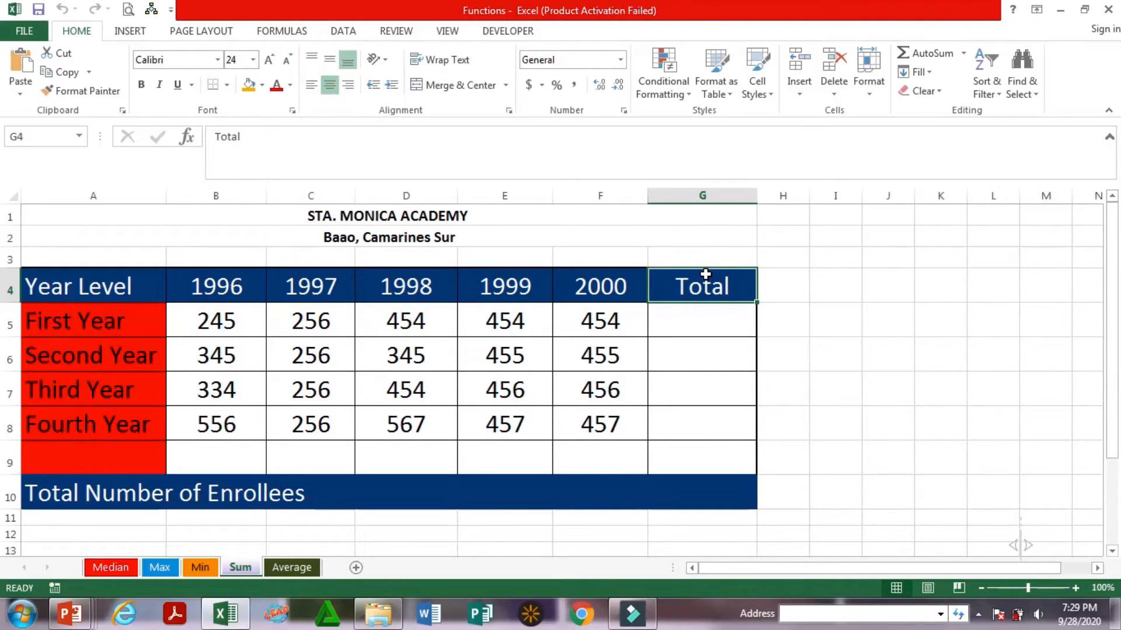
click(699, 331)
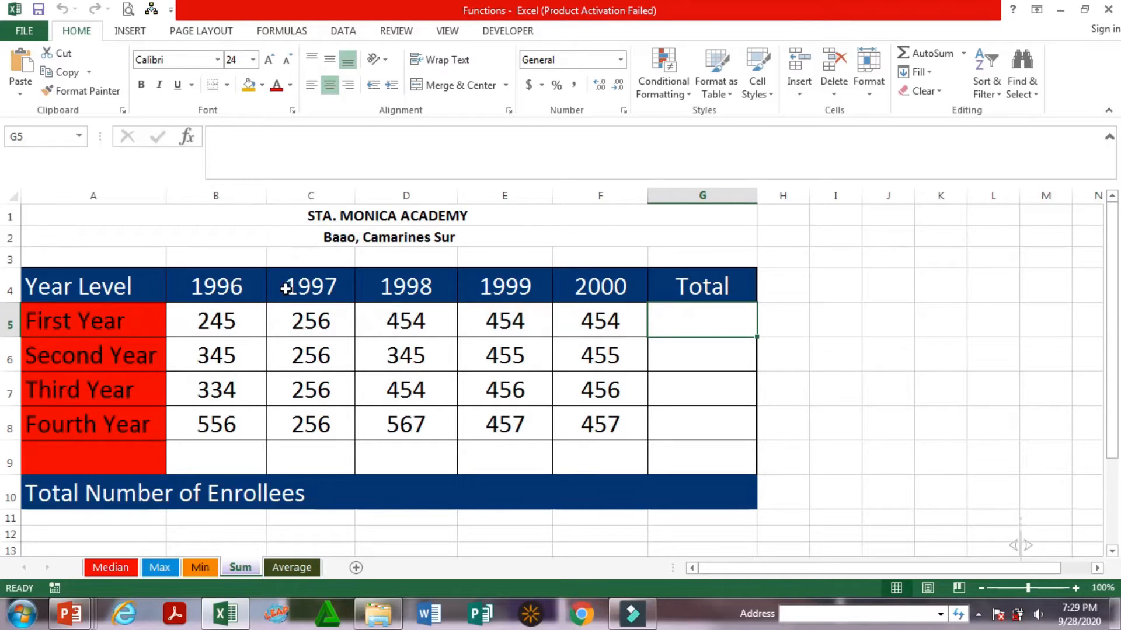
click(311, 288)
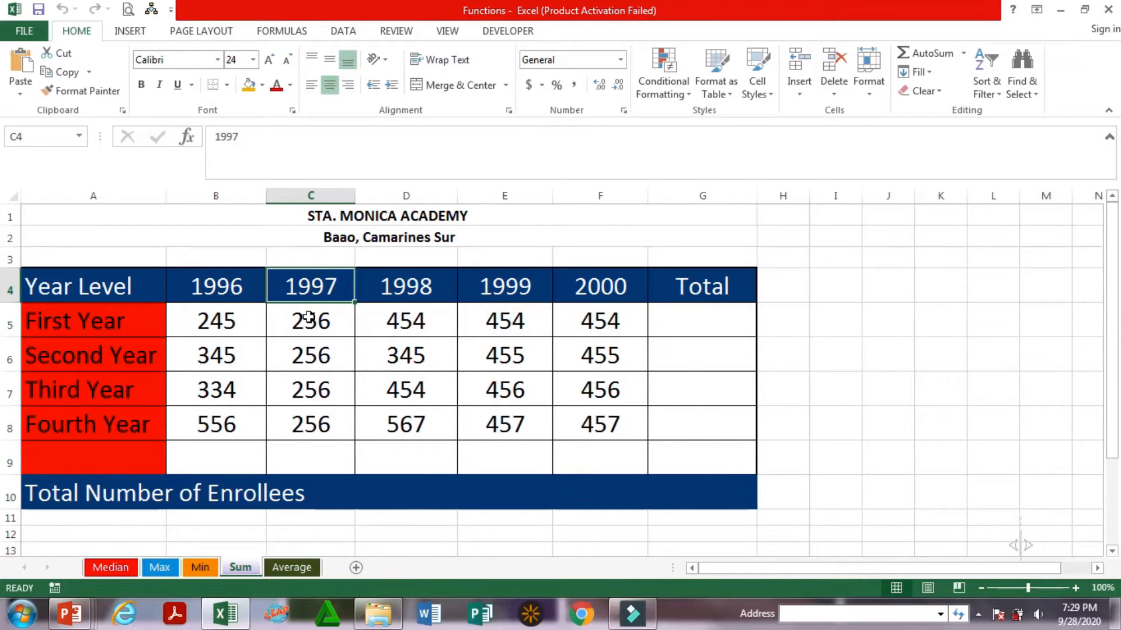
click(439, 289)
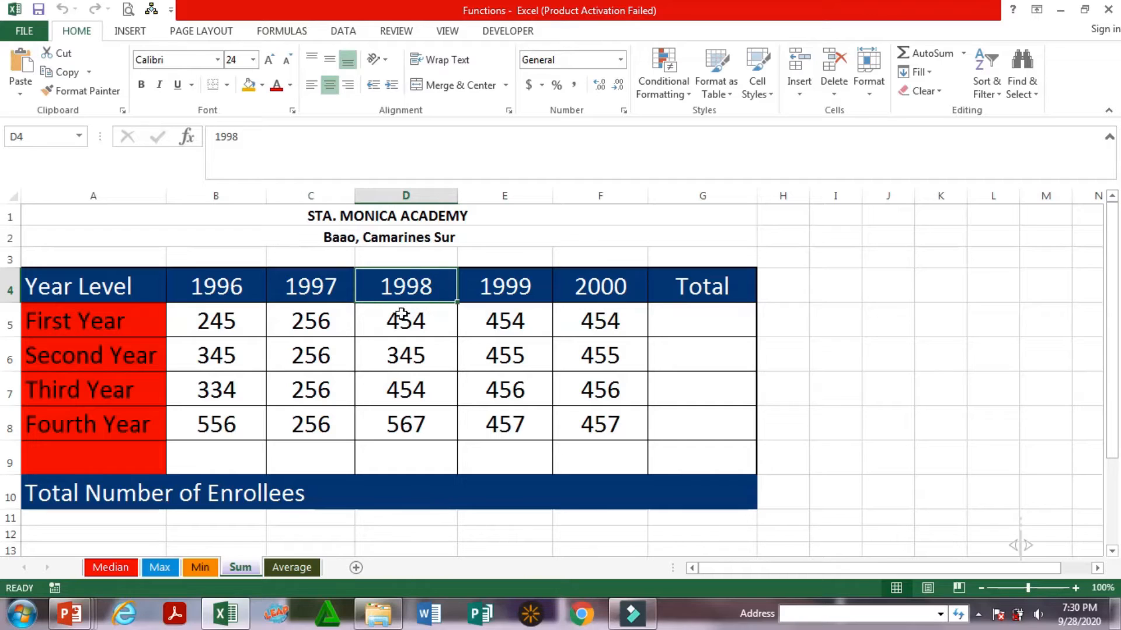
click(517, 288)
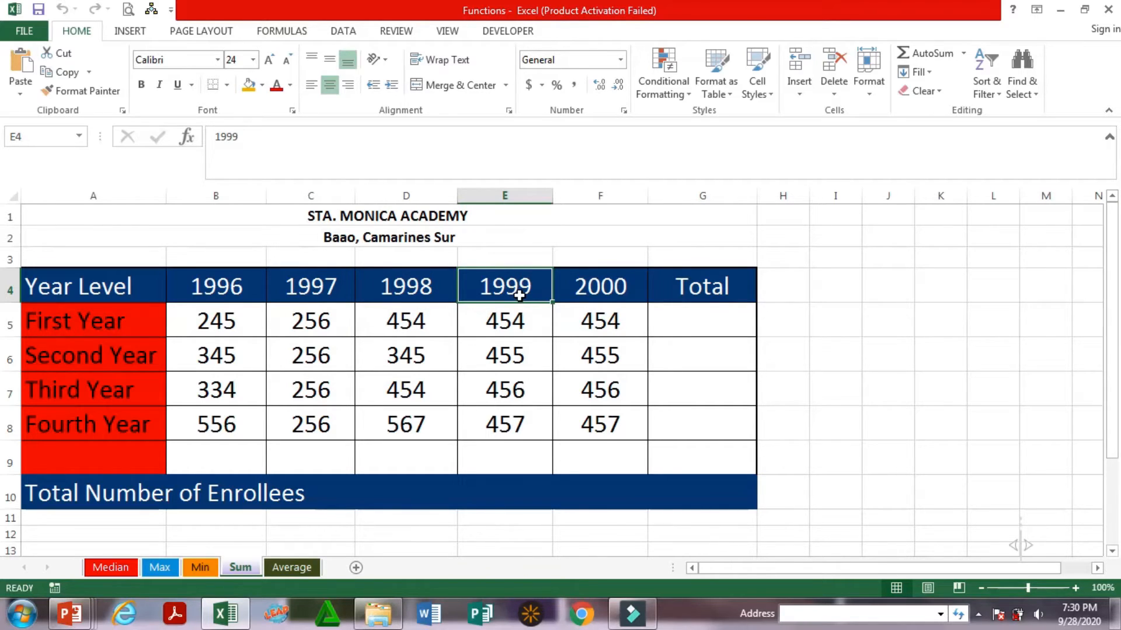
click(611, 288)
click(703, 288)
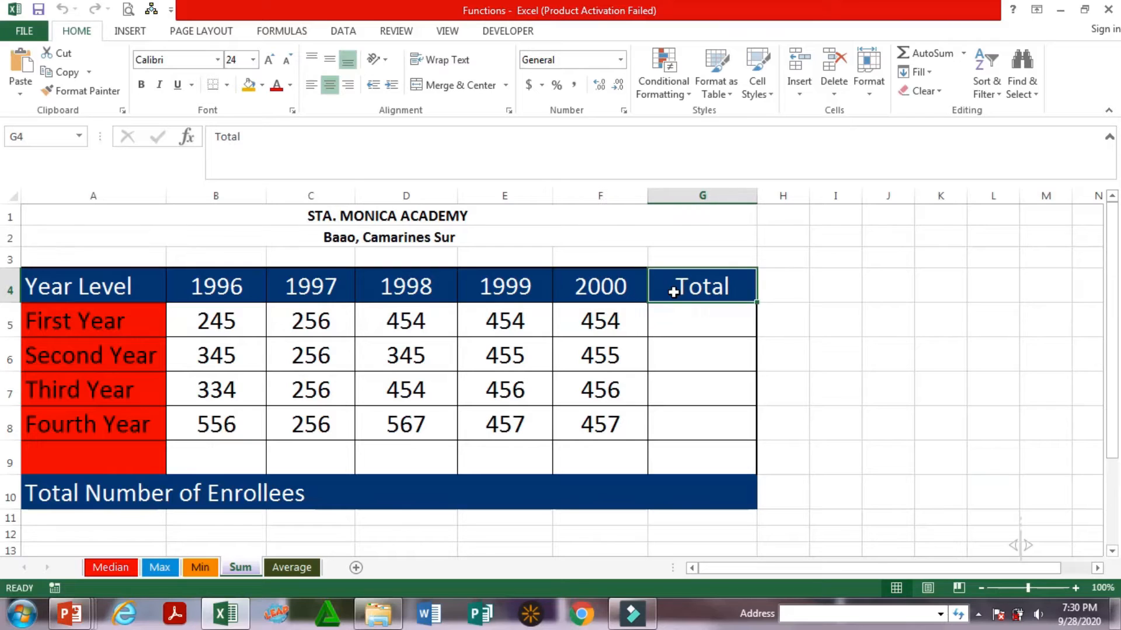
click(676, 319)
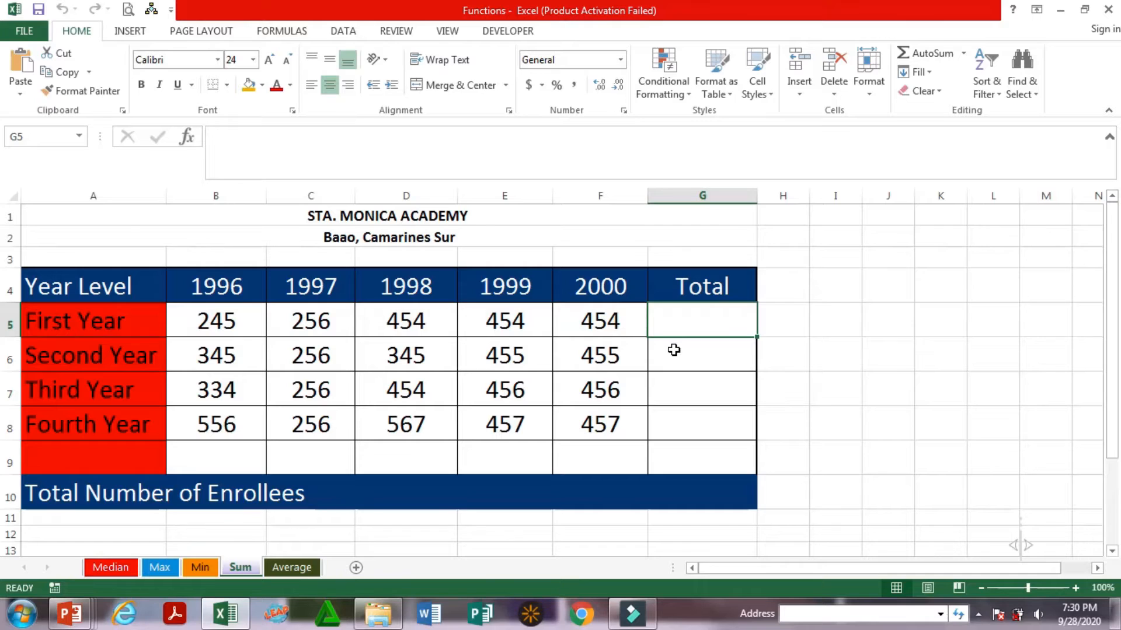
click(759, 433)
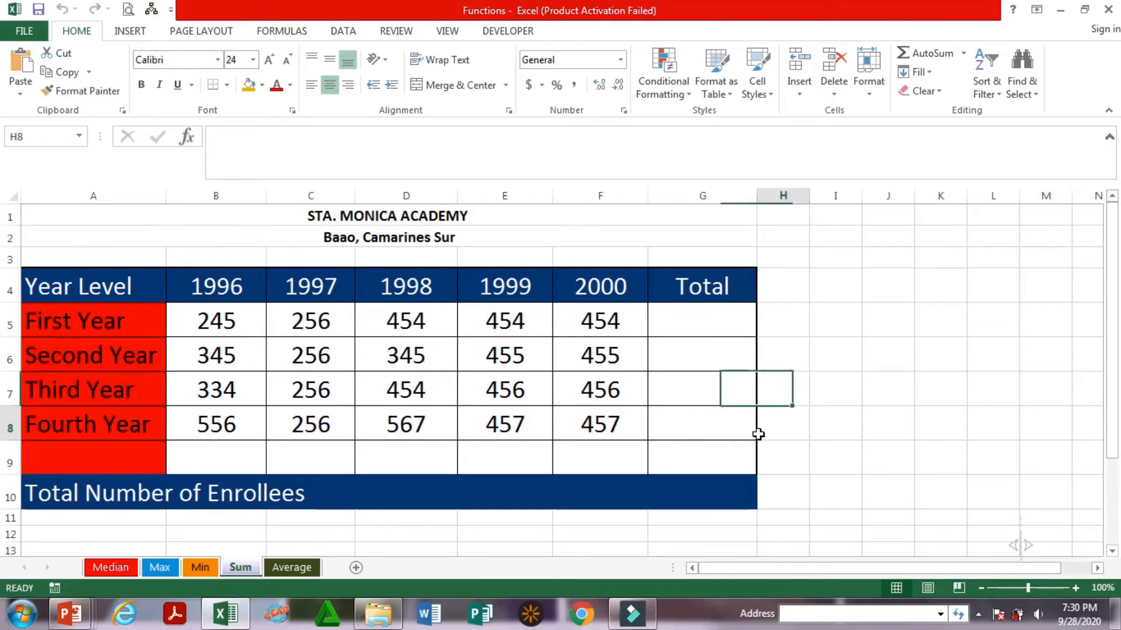
click(705, 327)
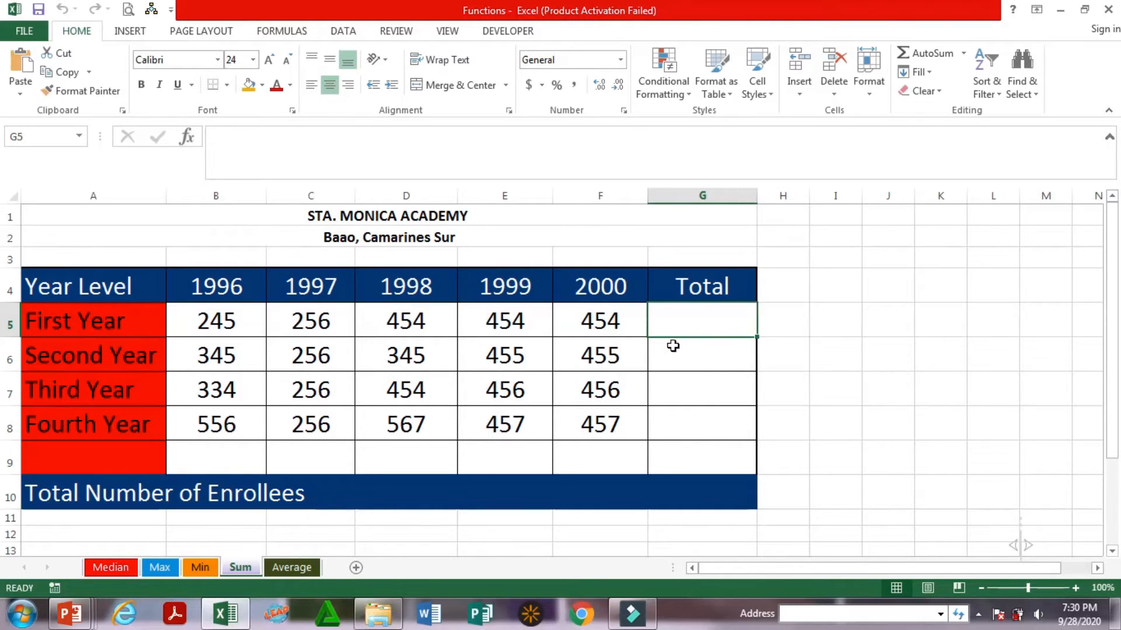
click(144, 317)
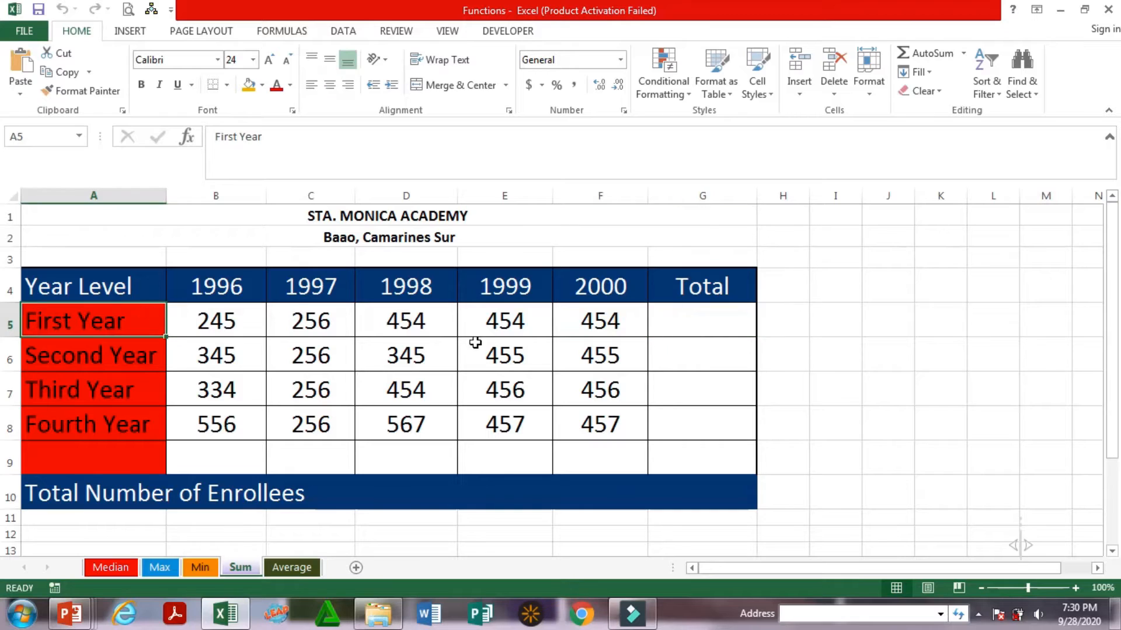
Enter the formula =B5+C5+D5+E5+F5 in cell G5 to total the First Year enrollees
click(682, 317)
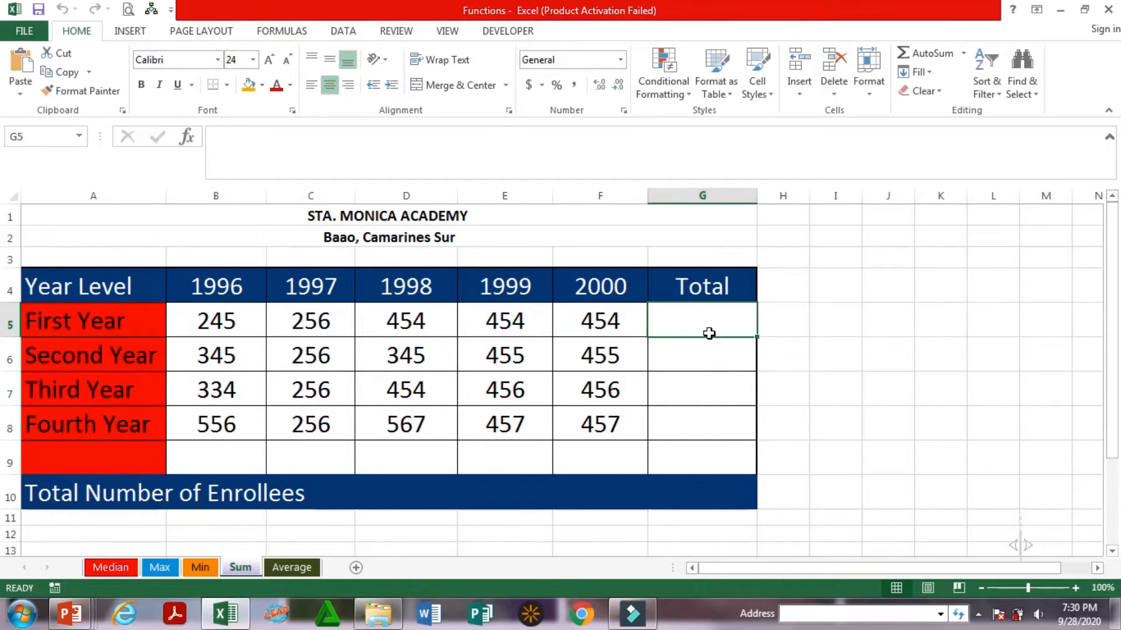
text(=)
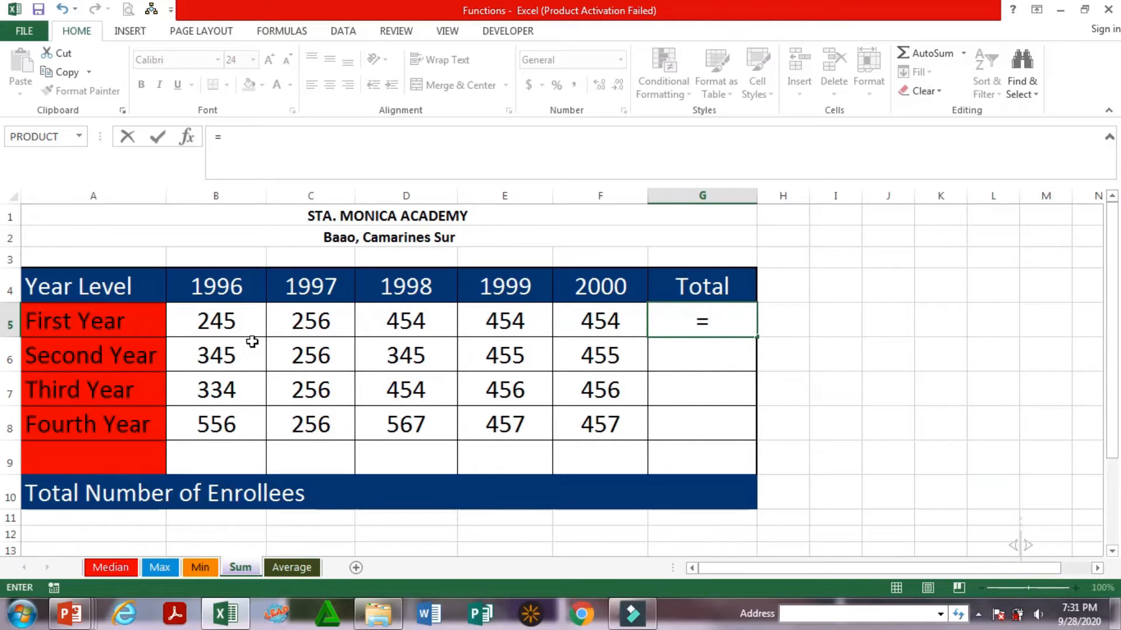
click(234, 326)
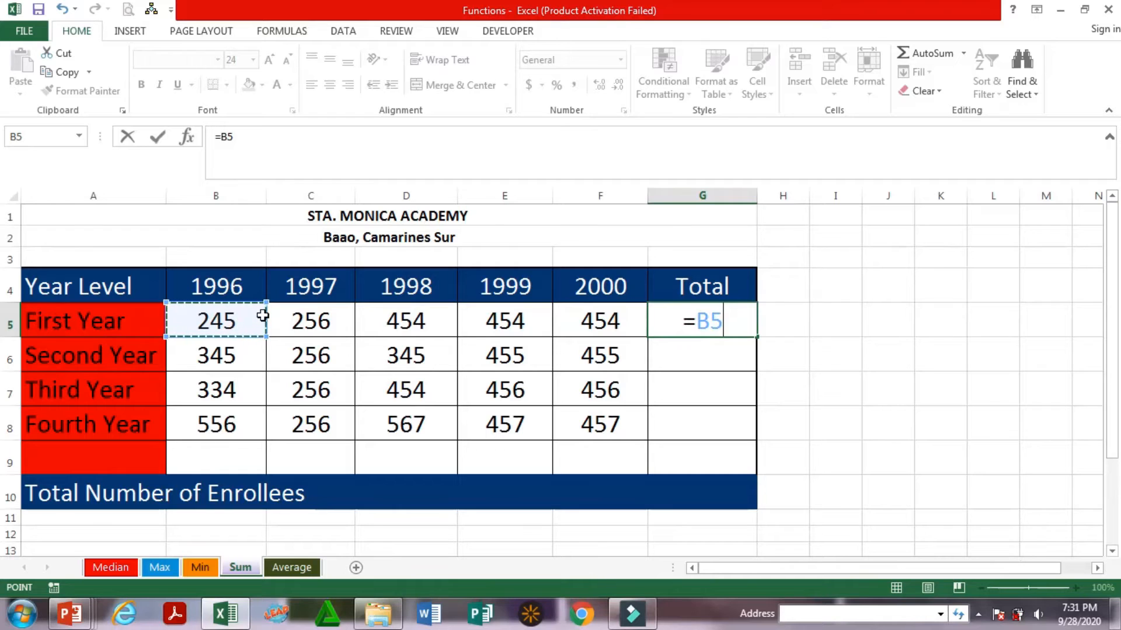
text(+)
click(329, 320)
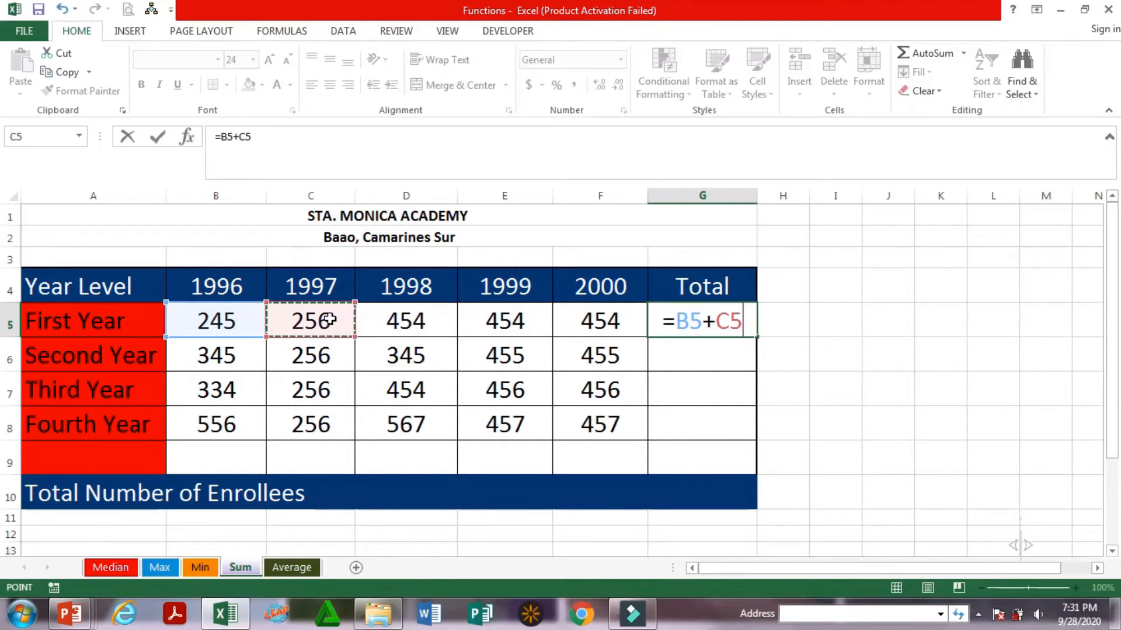
text(+)
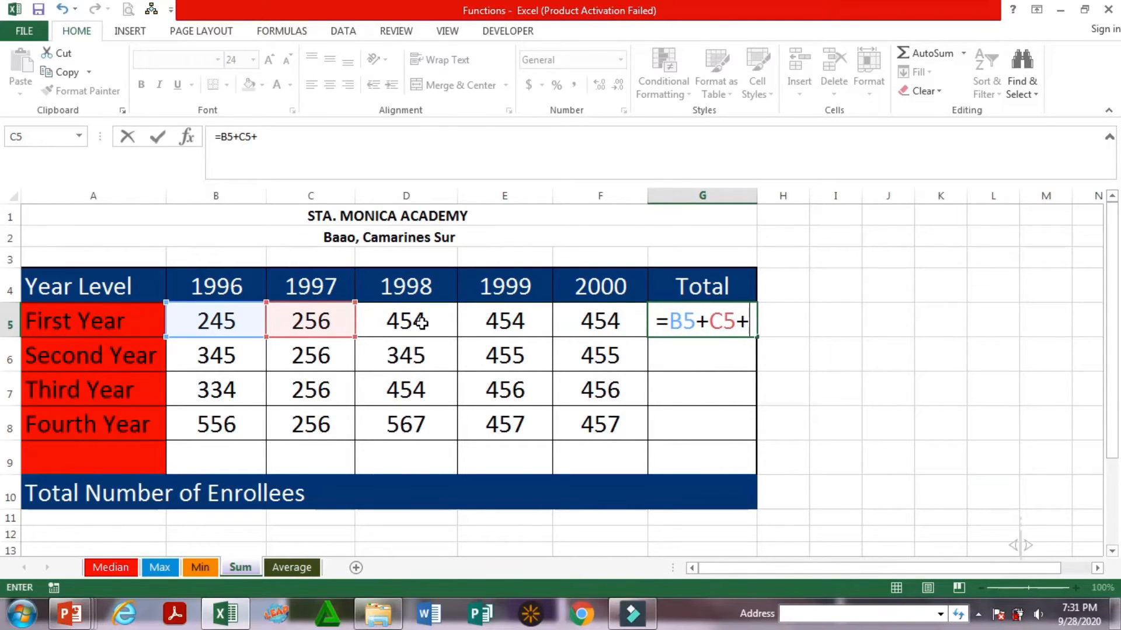
click(401, 334)
text(+)
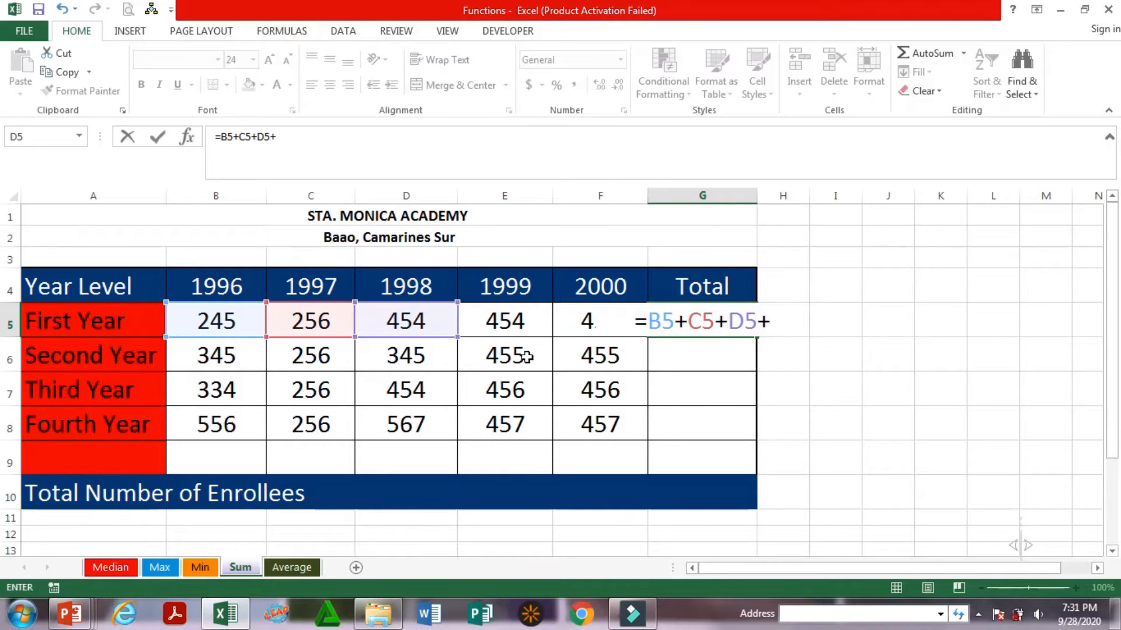
click(510, 320)
text(+)
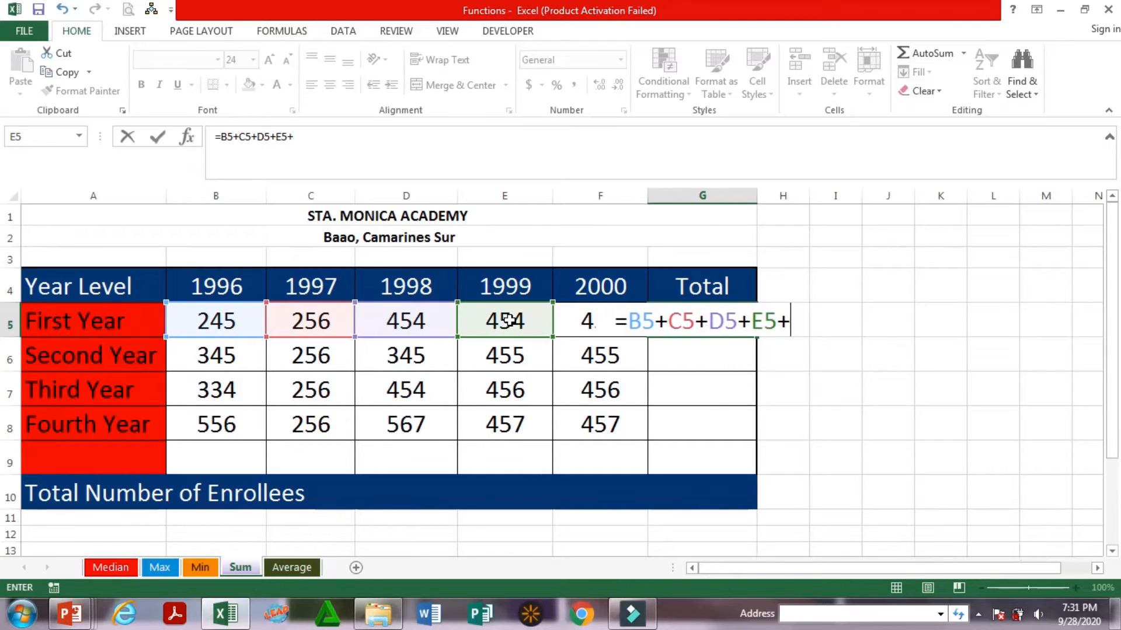
click(582, 323)
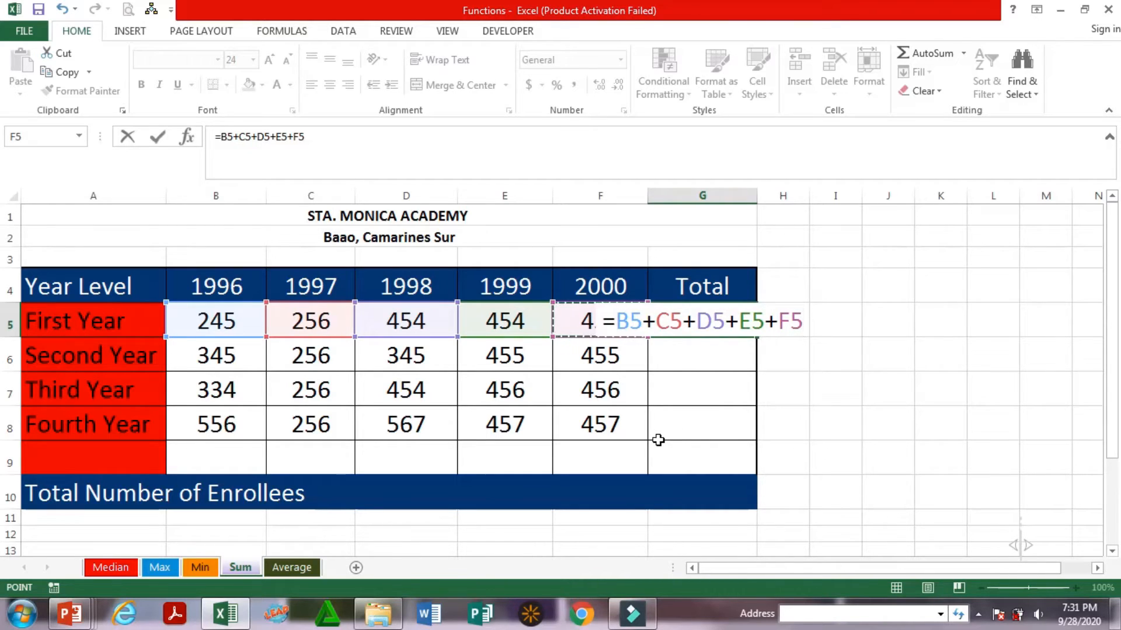
key(Return)
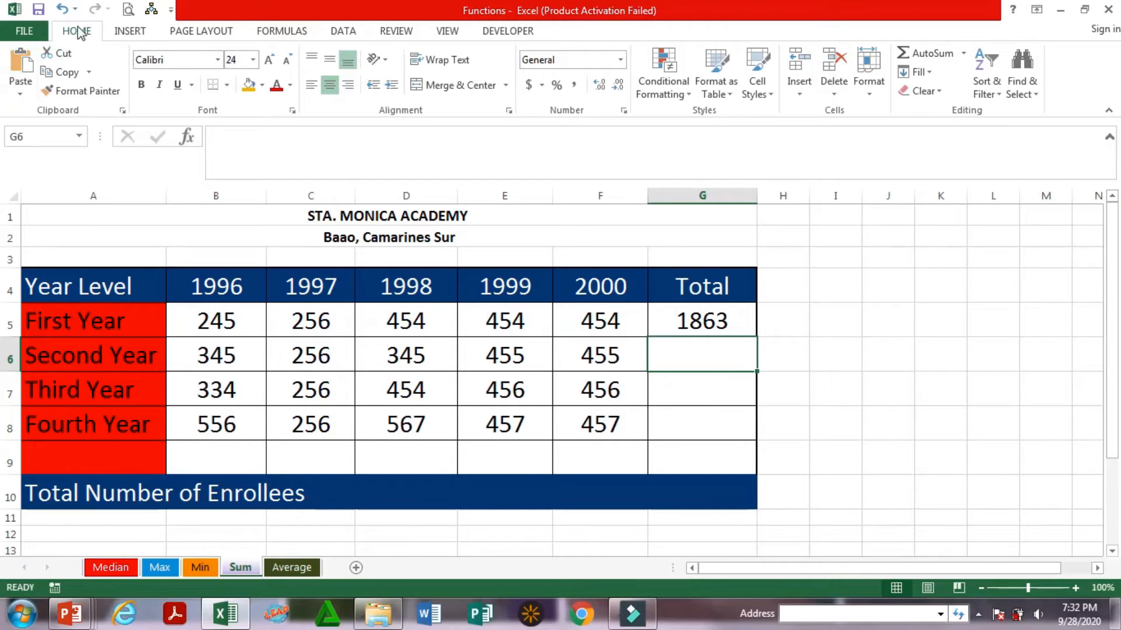
Total the Second Year enrollees from 1996 to 2000 in cell G6 using AutoSum on the range B6:G6
click(122, 34)
click(90, 40)
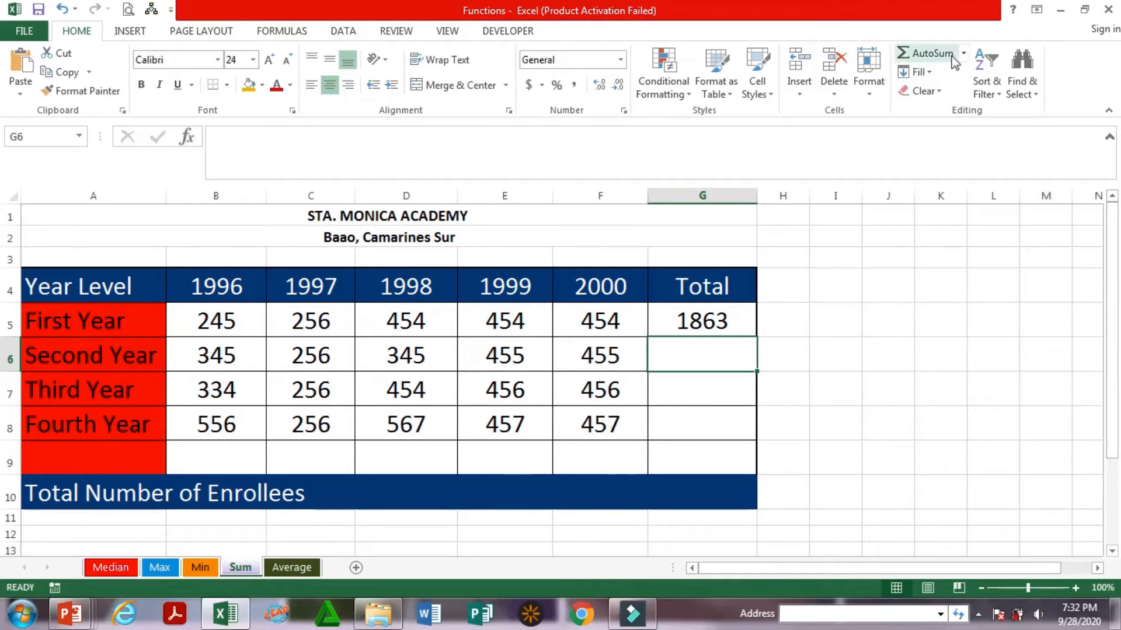
click(202, 354)
drag(282, 361, 693, 363)
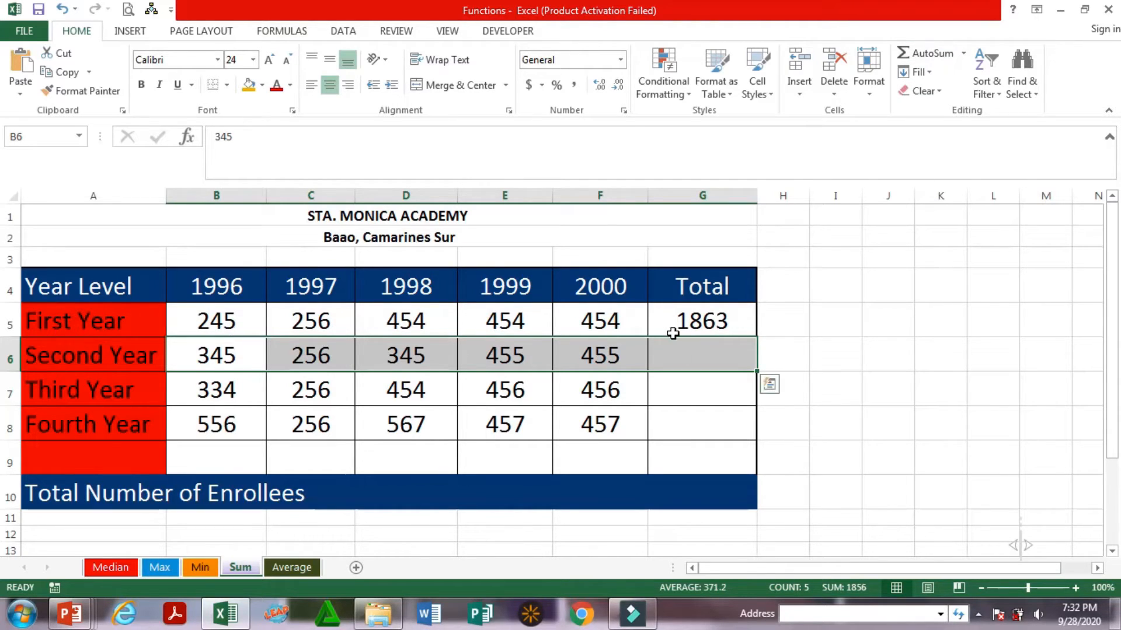
click(906, 58)
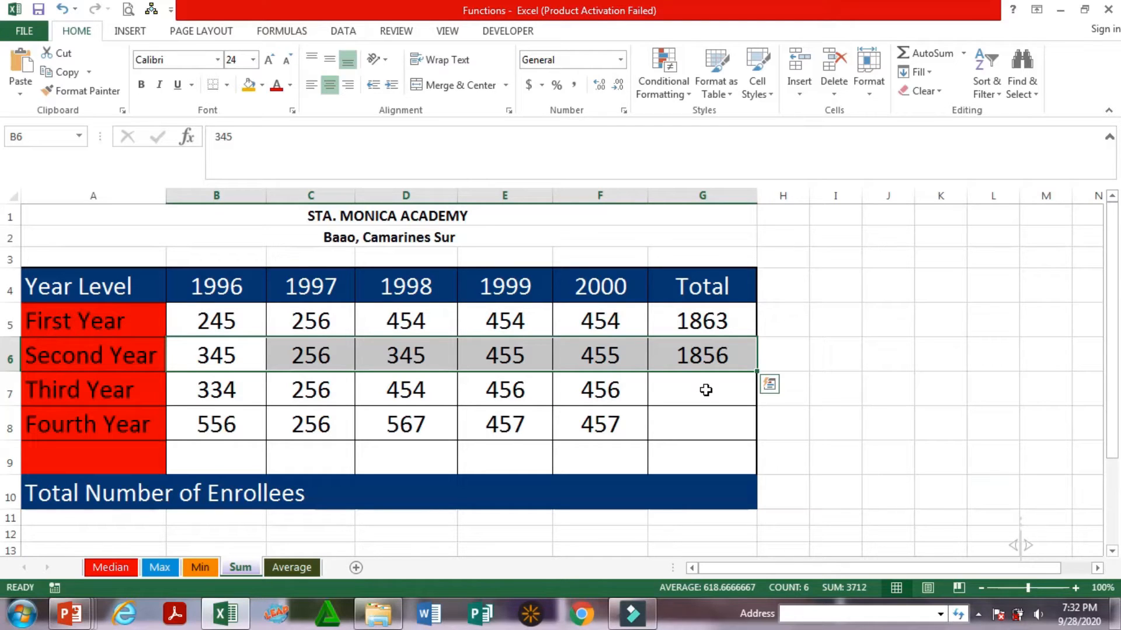
Examine the Second Year figures and their total across the range B6:G6
click(299, 365)
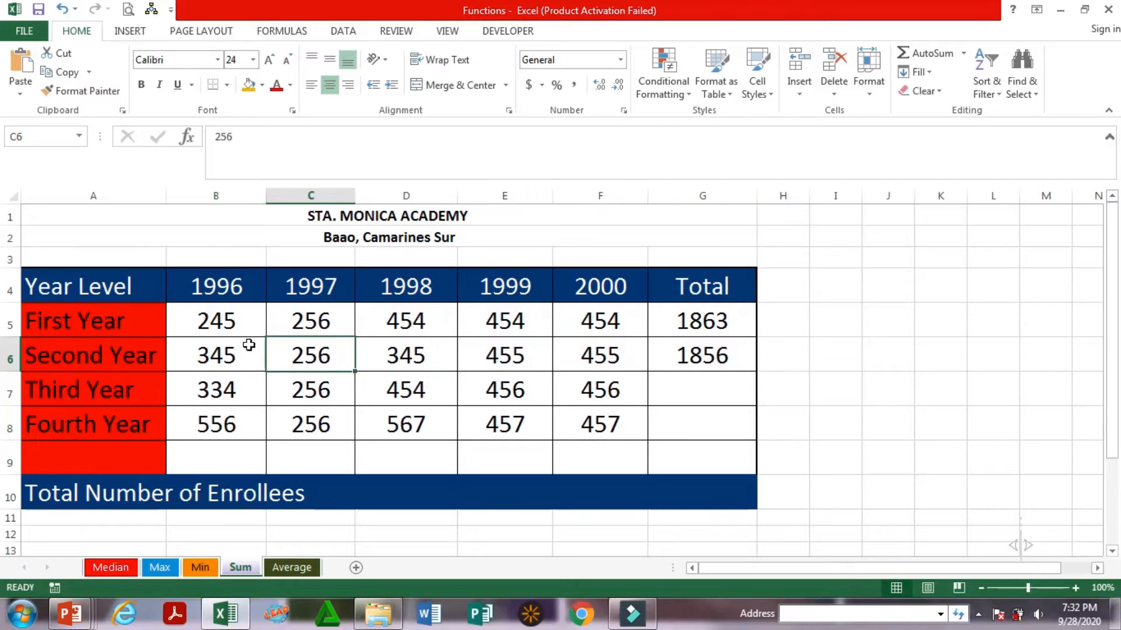
click(228, 357)
click(304, 401)
click(412, 402)
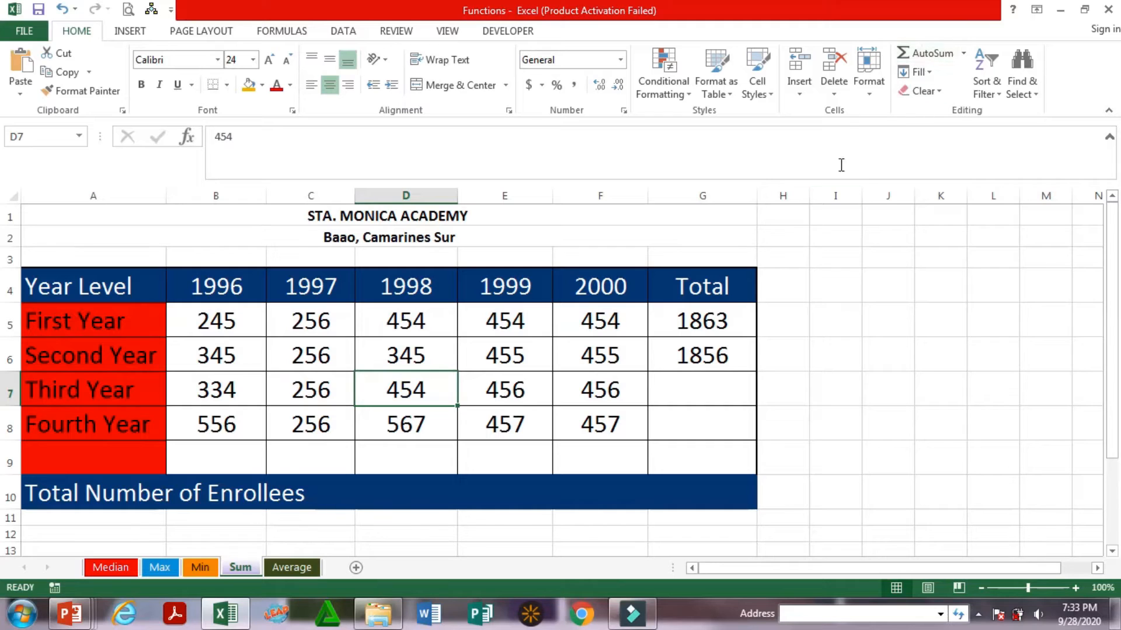
click(224, 355)
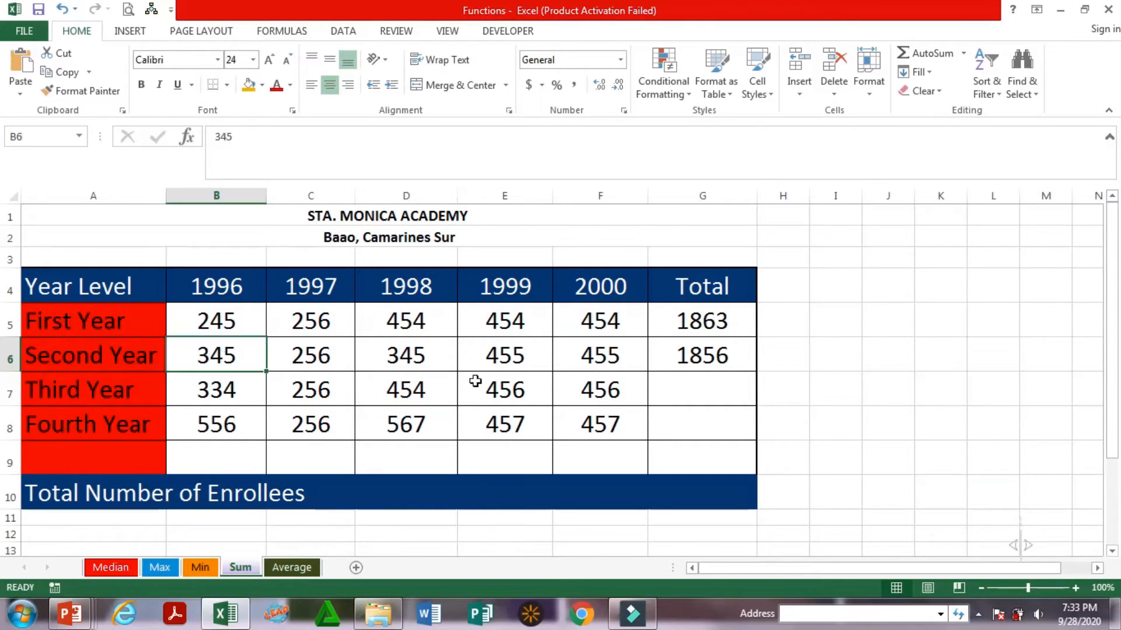
click(513, 352)
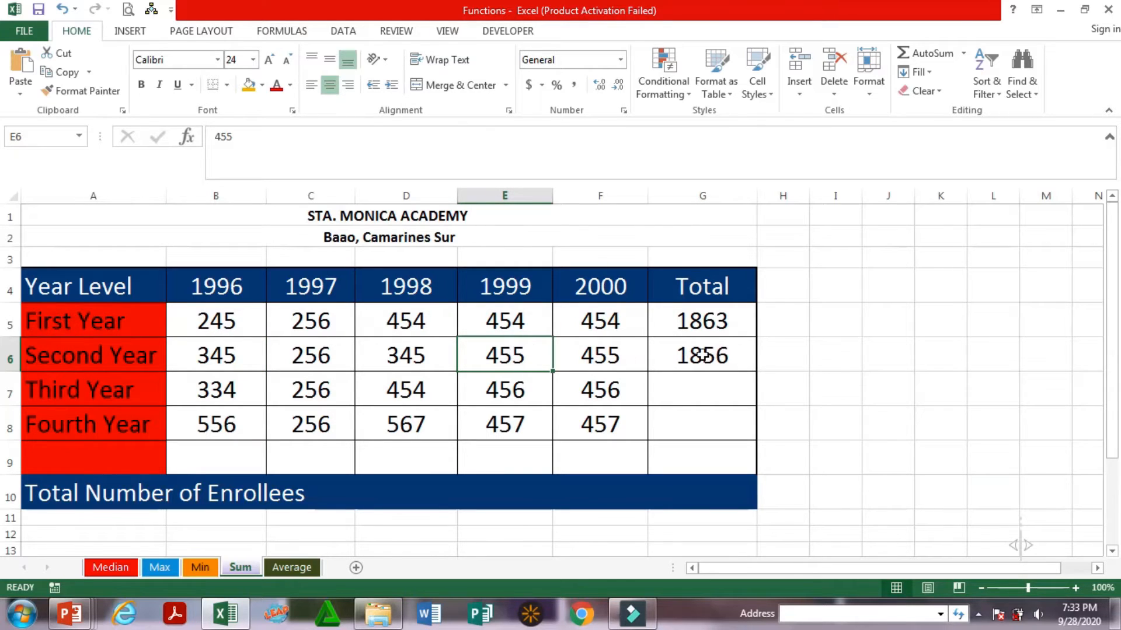
drag(212, 357, 701, 369)
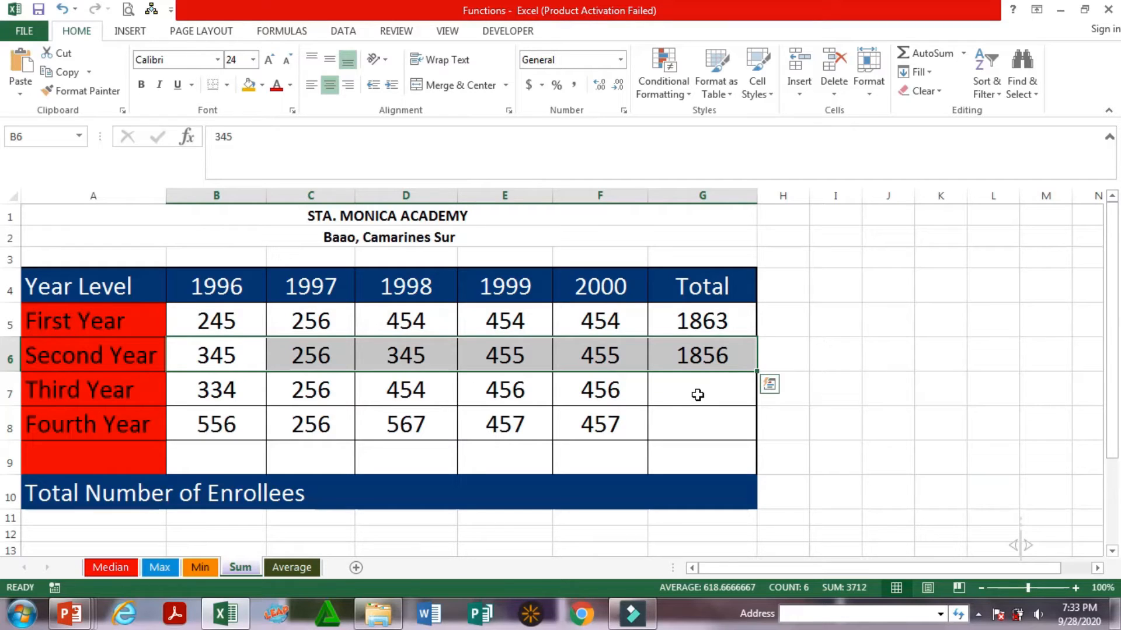
Enter the formula =sum(B7:F7) in cell G7 to total the Third Year enrollees
click(686, 394)
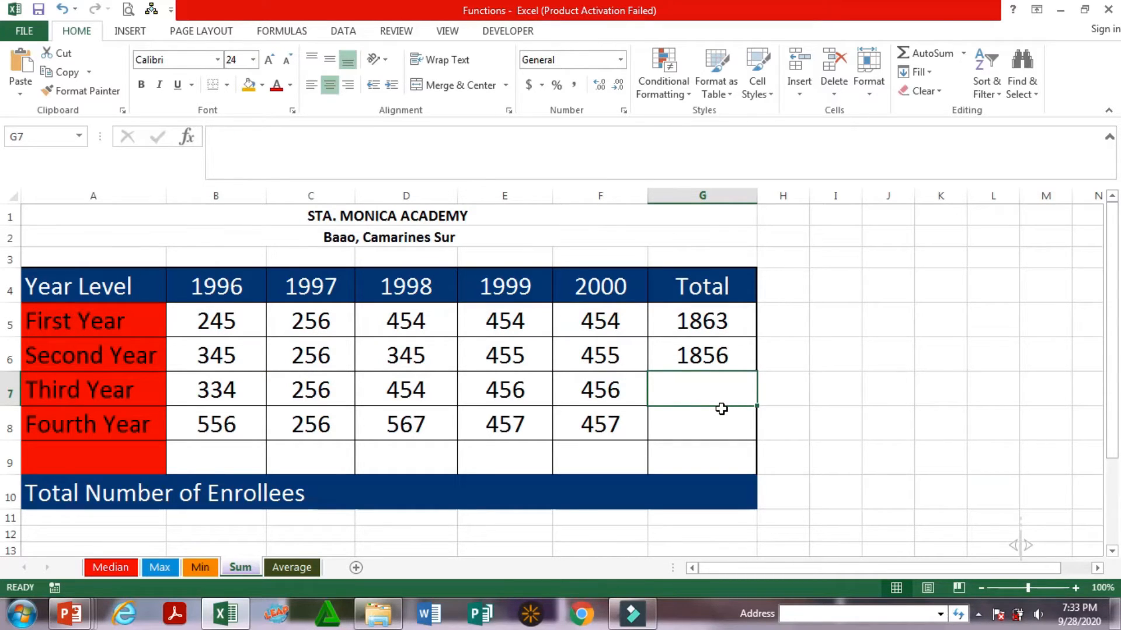
text(=)
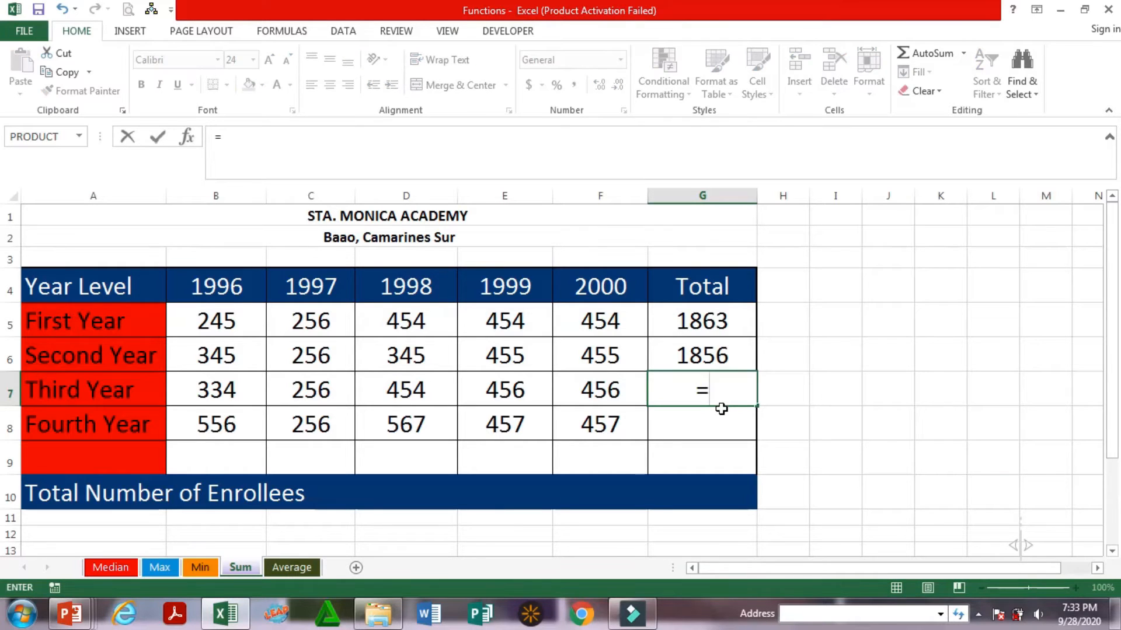
text(sum)
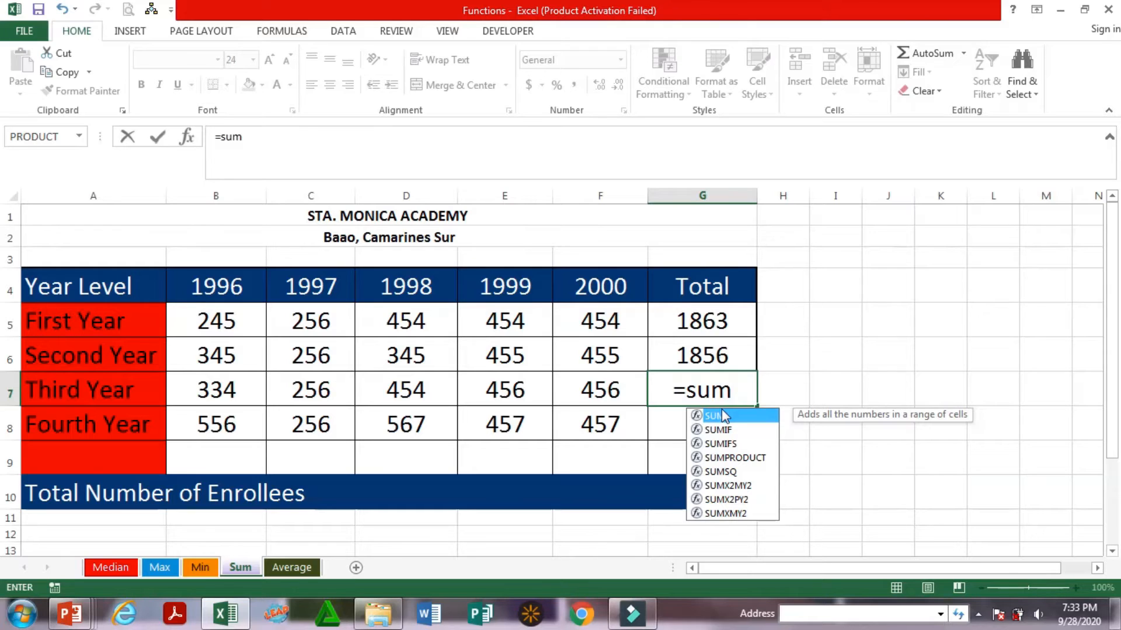
text(()
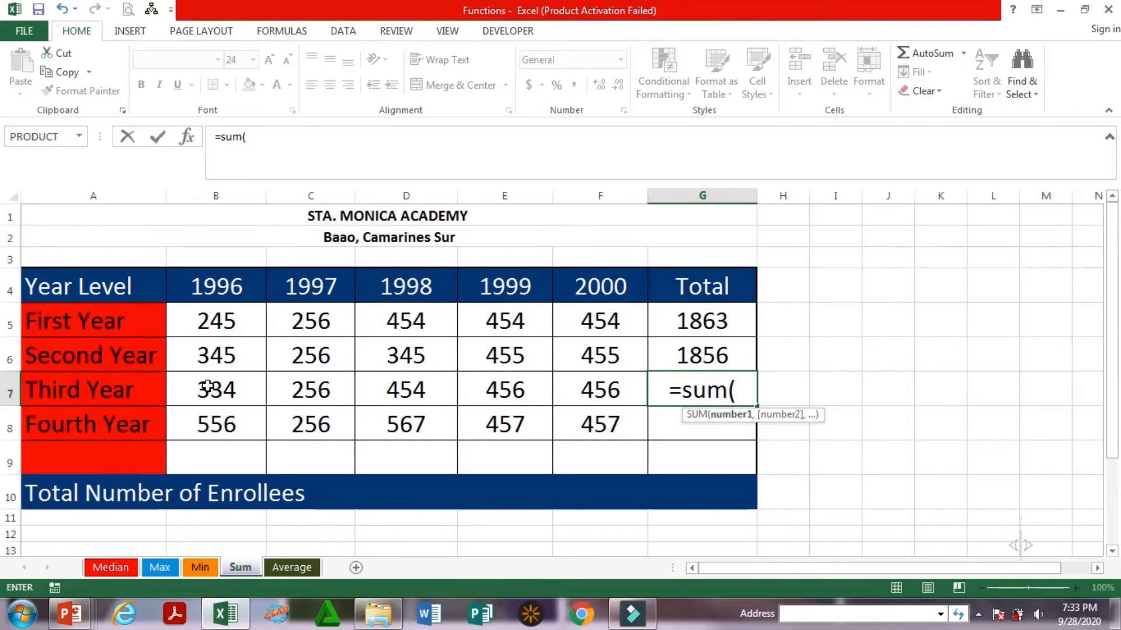
drag(208, 388, 597, 390)
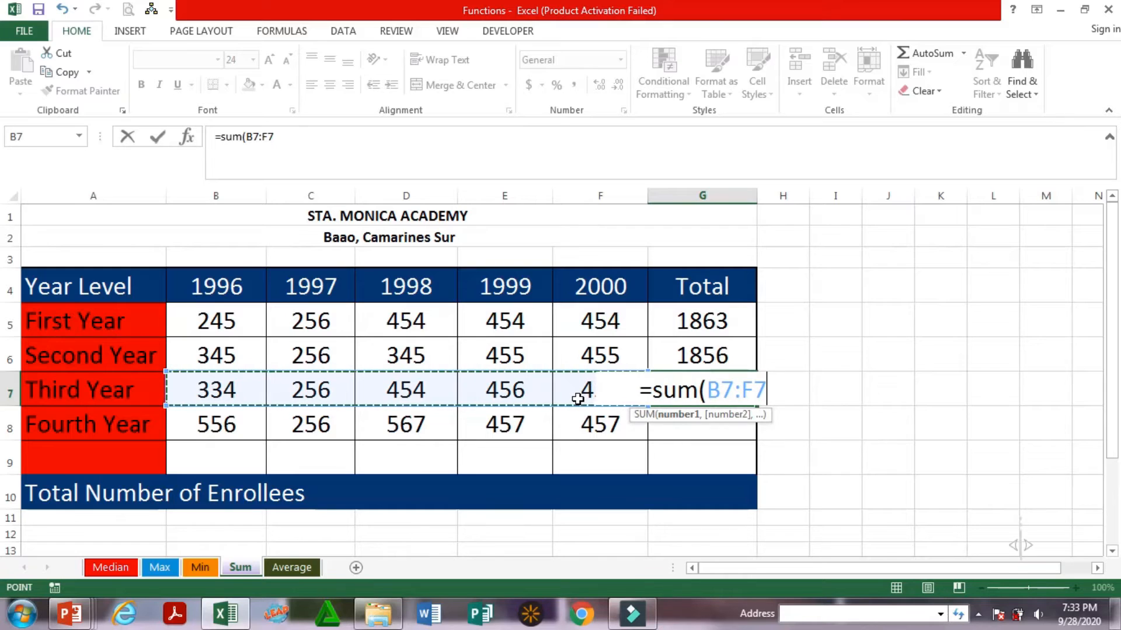
text())
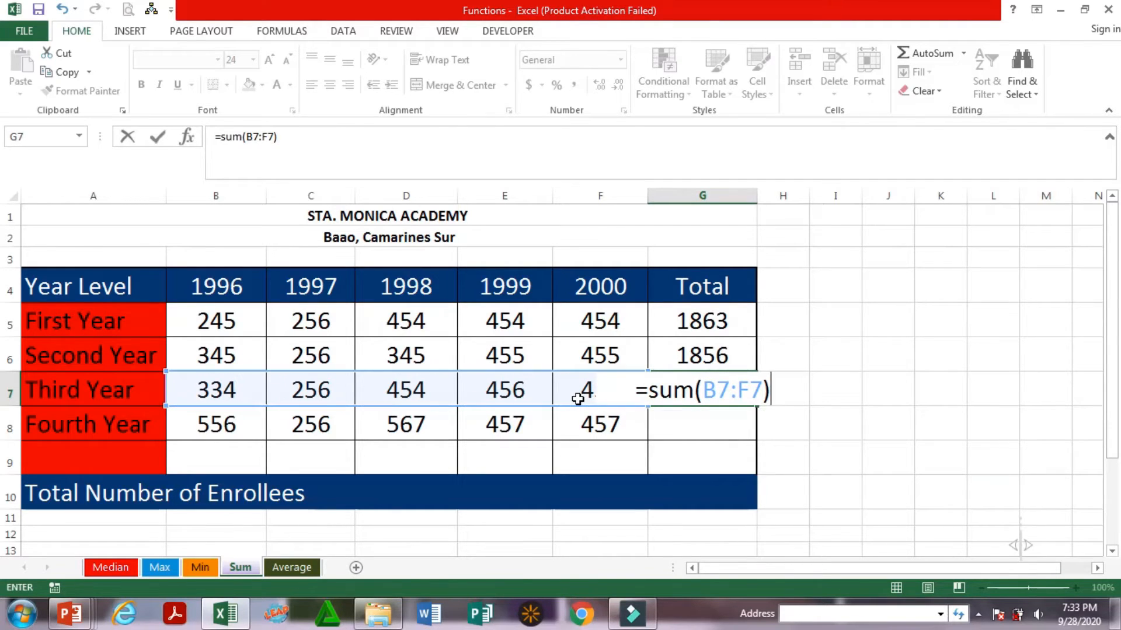
key(Return)
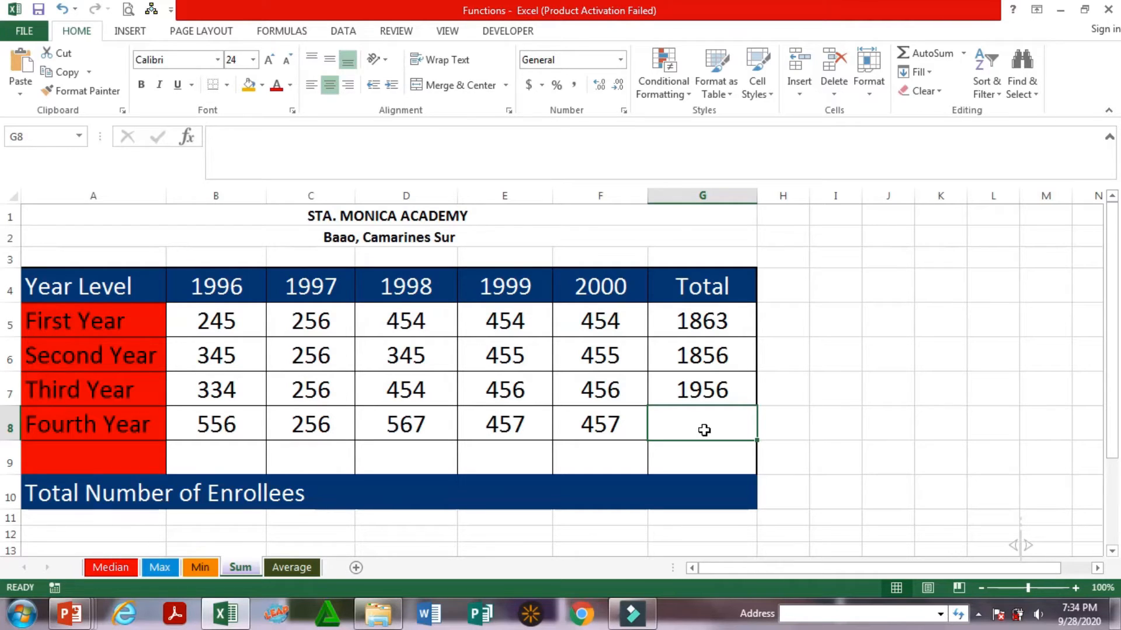
Replace each First Year enrollment figure from 1996 to 2000, cells B5 to F5, with 20
click(239, 323)
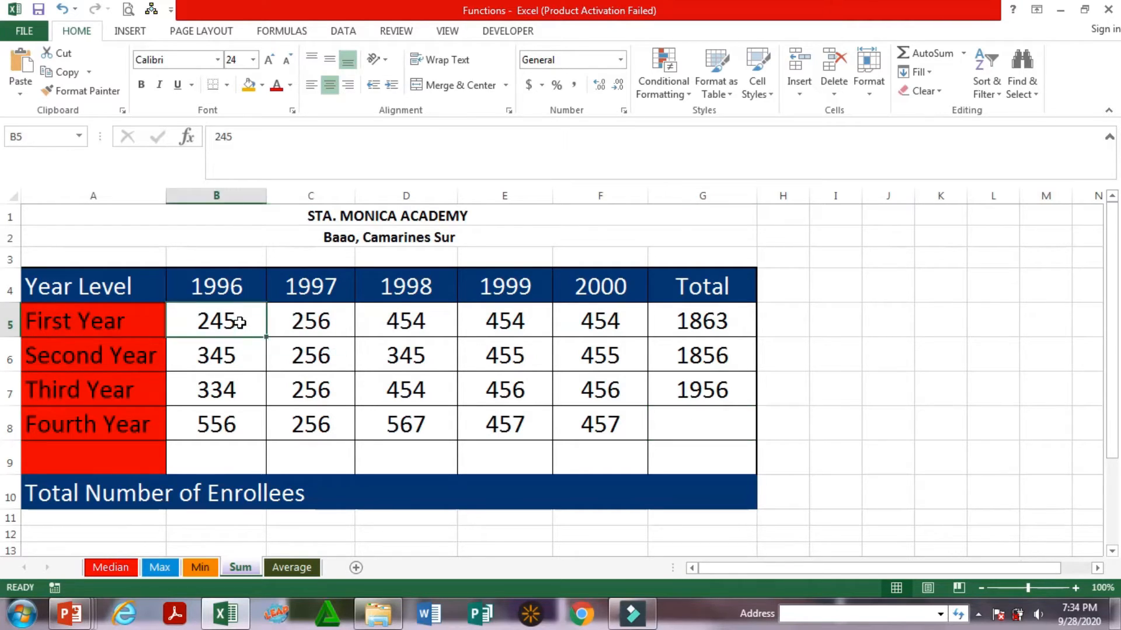
text(20)
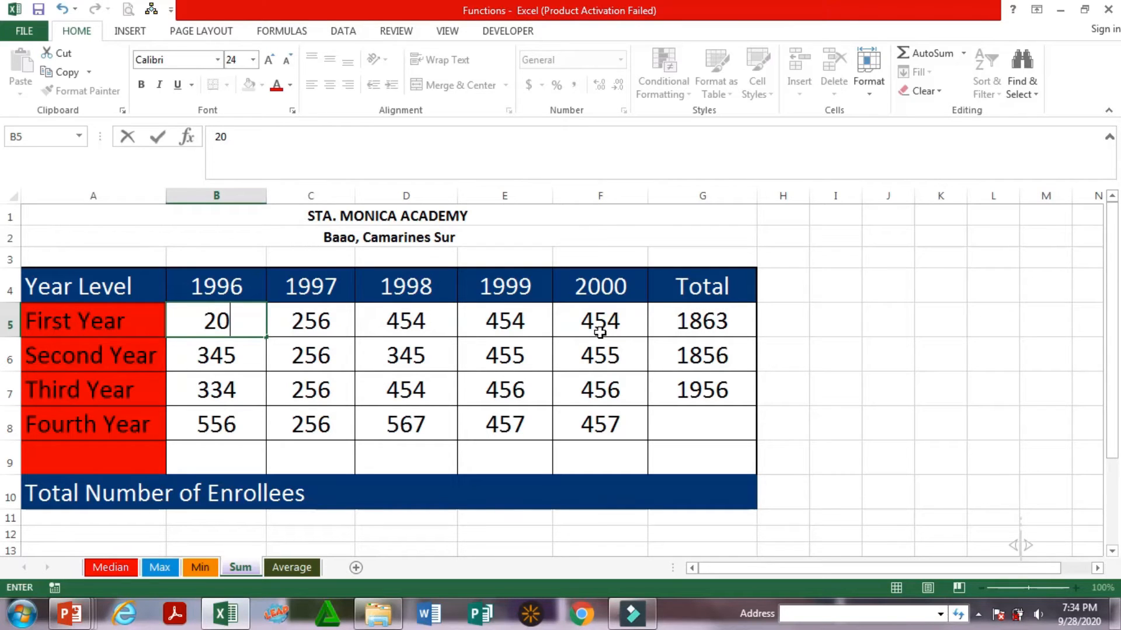
key(Return)
click(309, 321)
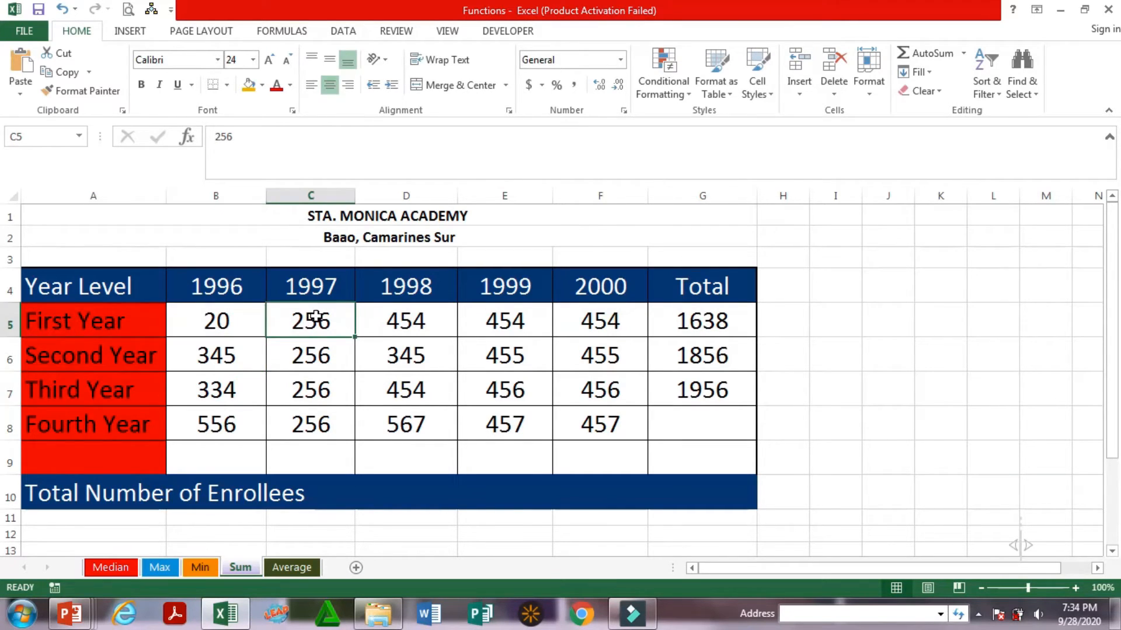
text(20)
key(Tab)
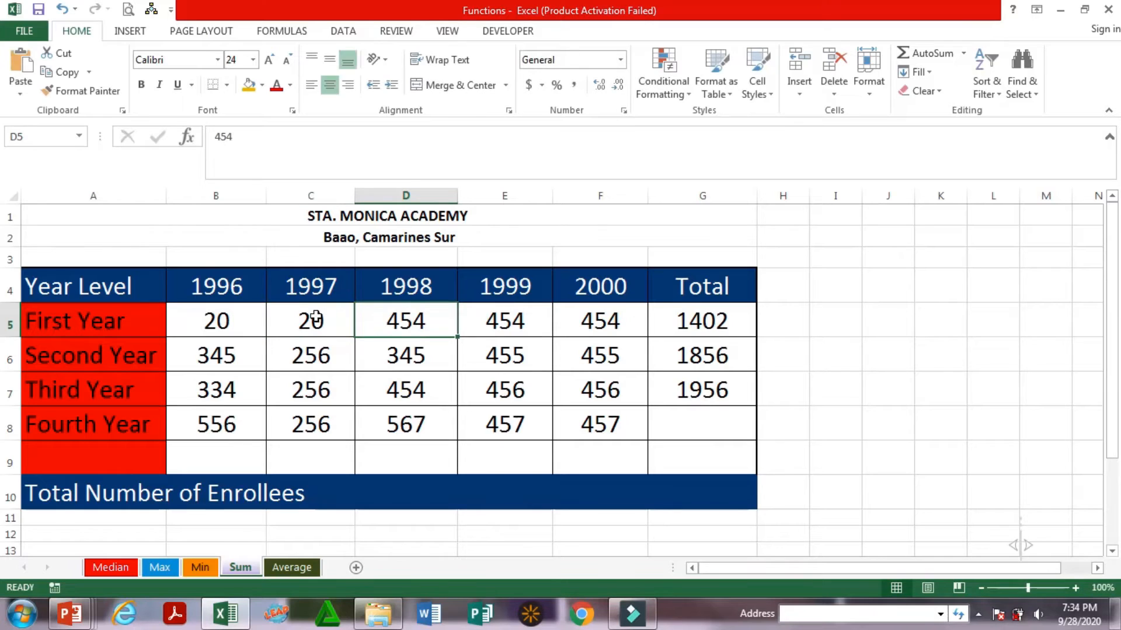
text(20)
key(Tab)
text(20)
key(Tab)
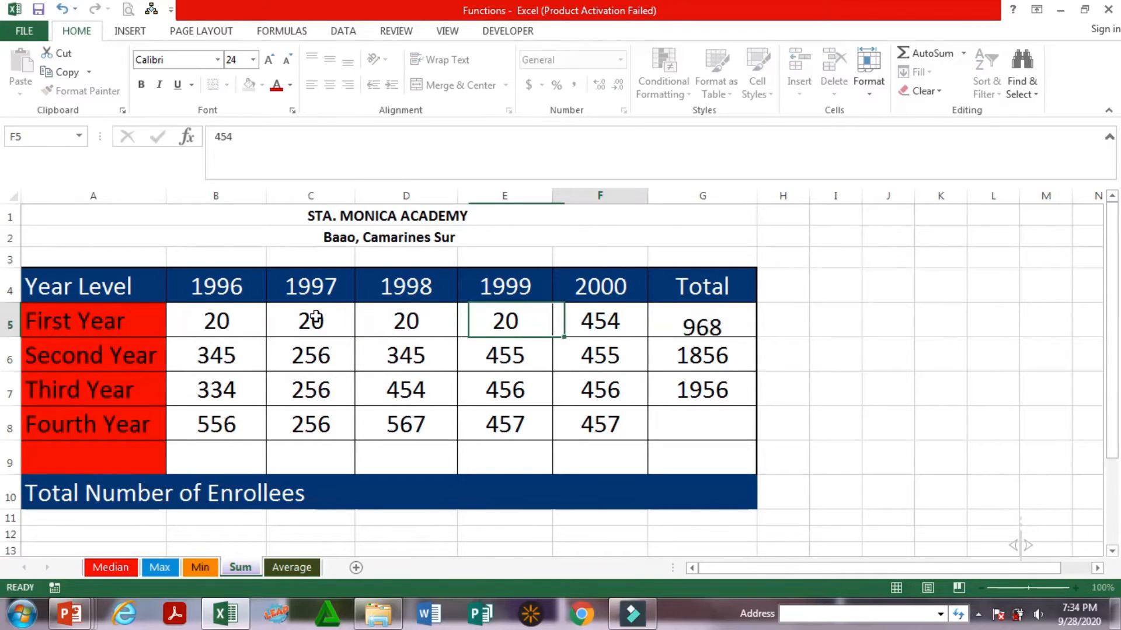
text(20)
key(Tab)
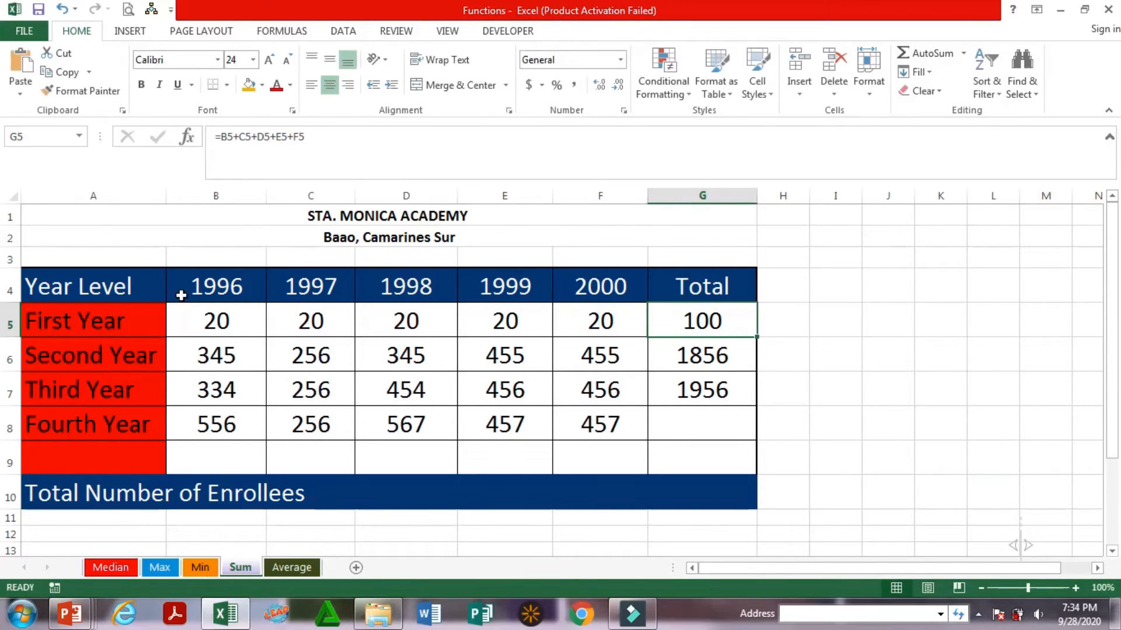
Check the First Year values cell by cell from B5 to F5 against the row's total
click(240, 321)
click(309, 319)
click(414, 333)
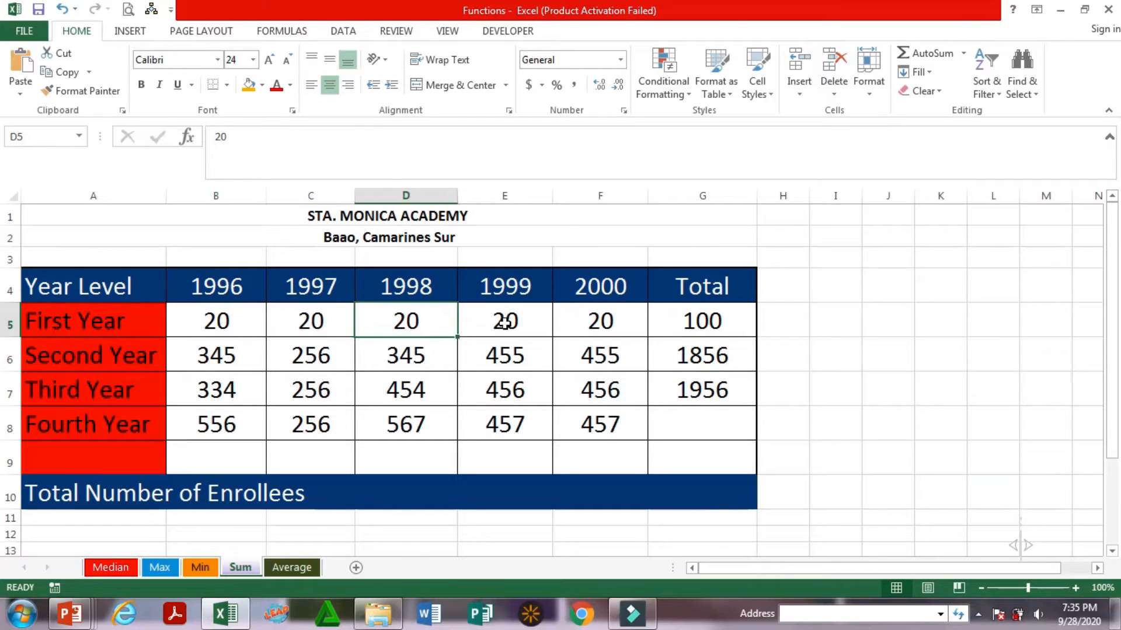
click(506, 322)
click(578, 321)
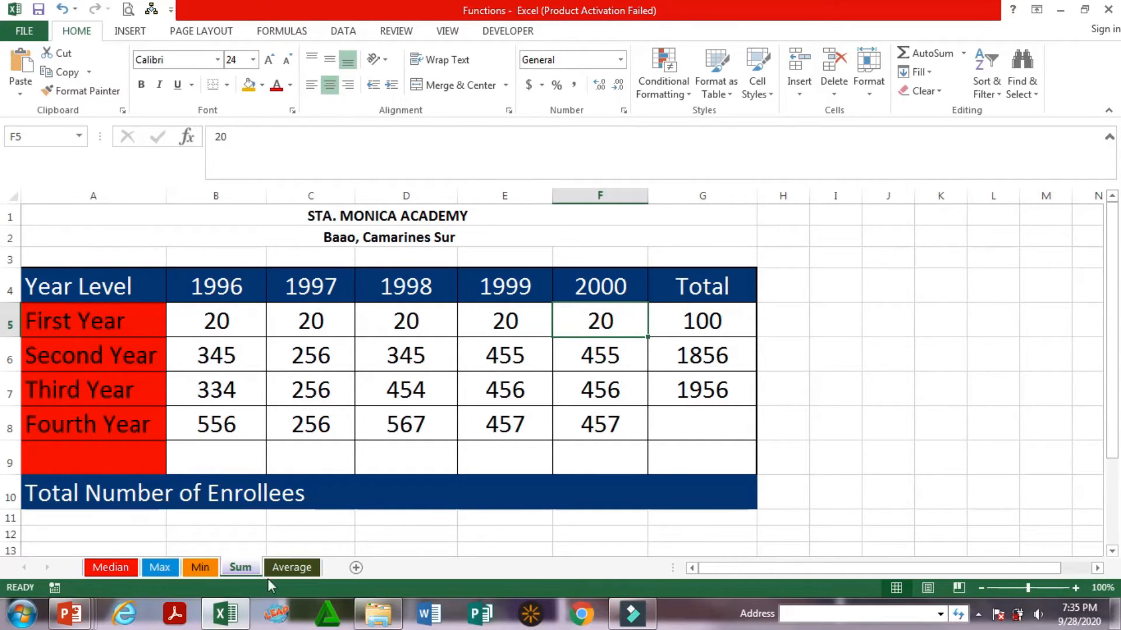
On the Average sheet, enter the formula =average(B5:F5) in cell G5 for the First Year and check it
click(292, 568)
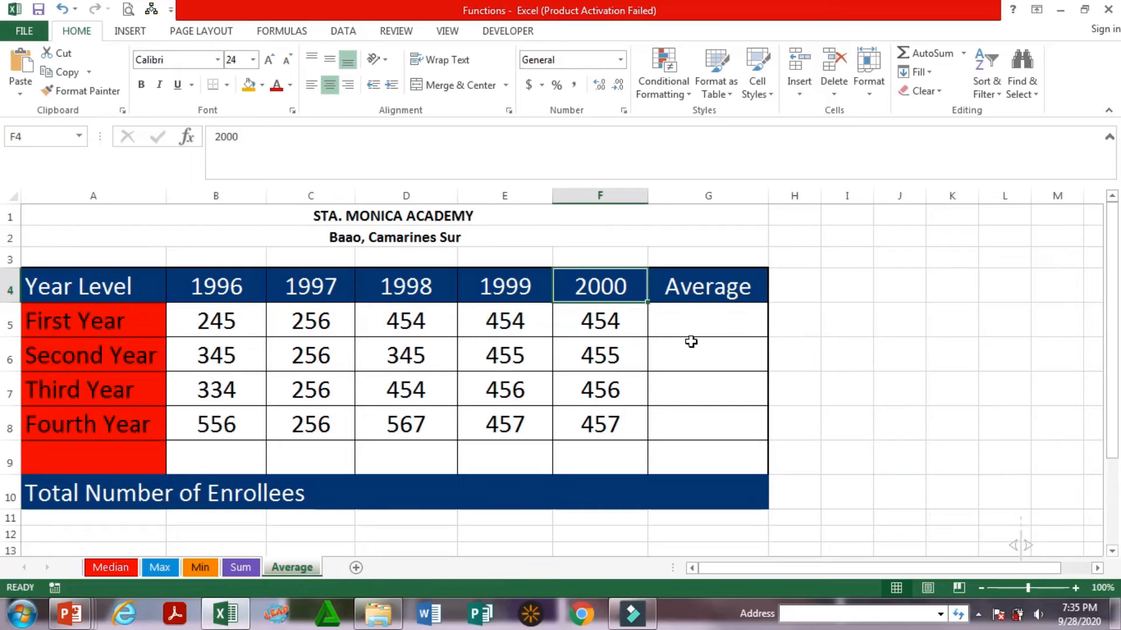
click(687, 319)
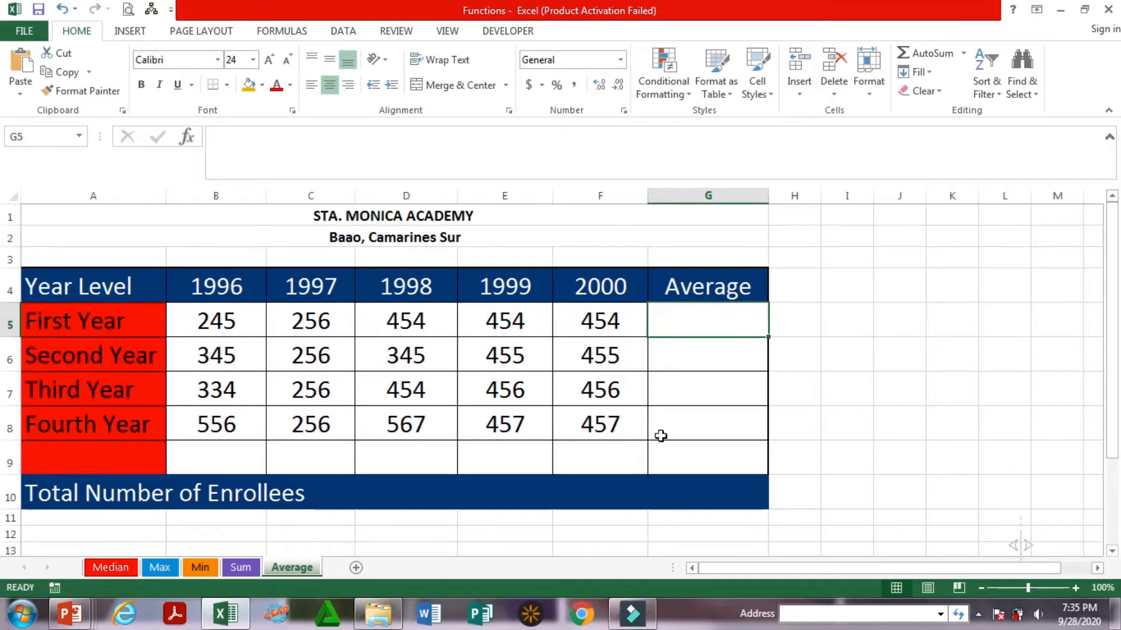
text(=)
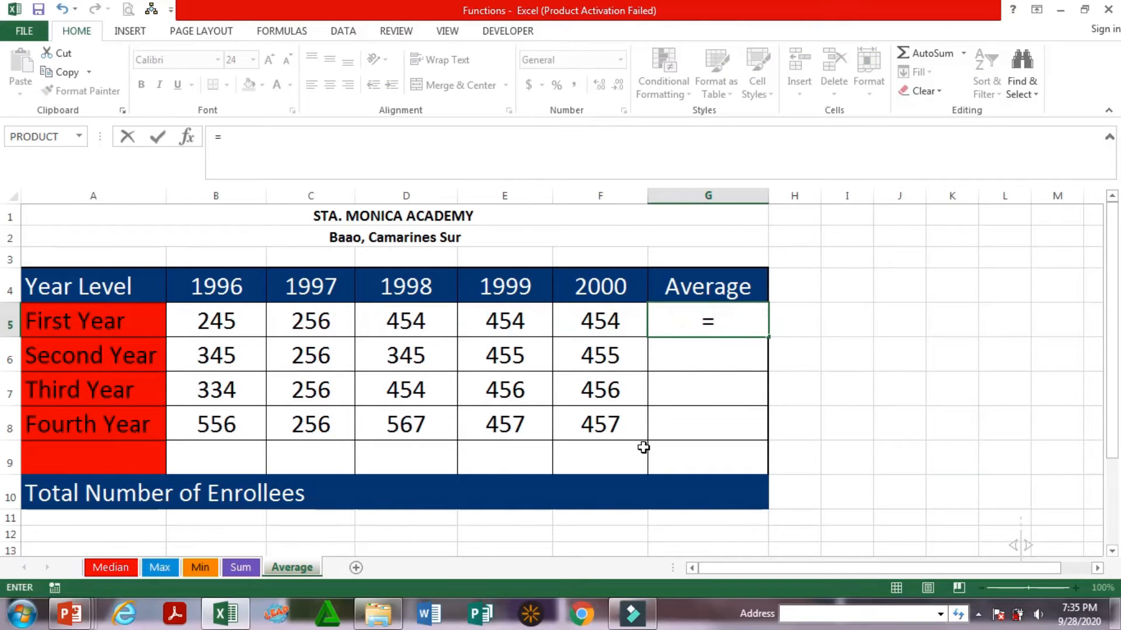
text(average)
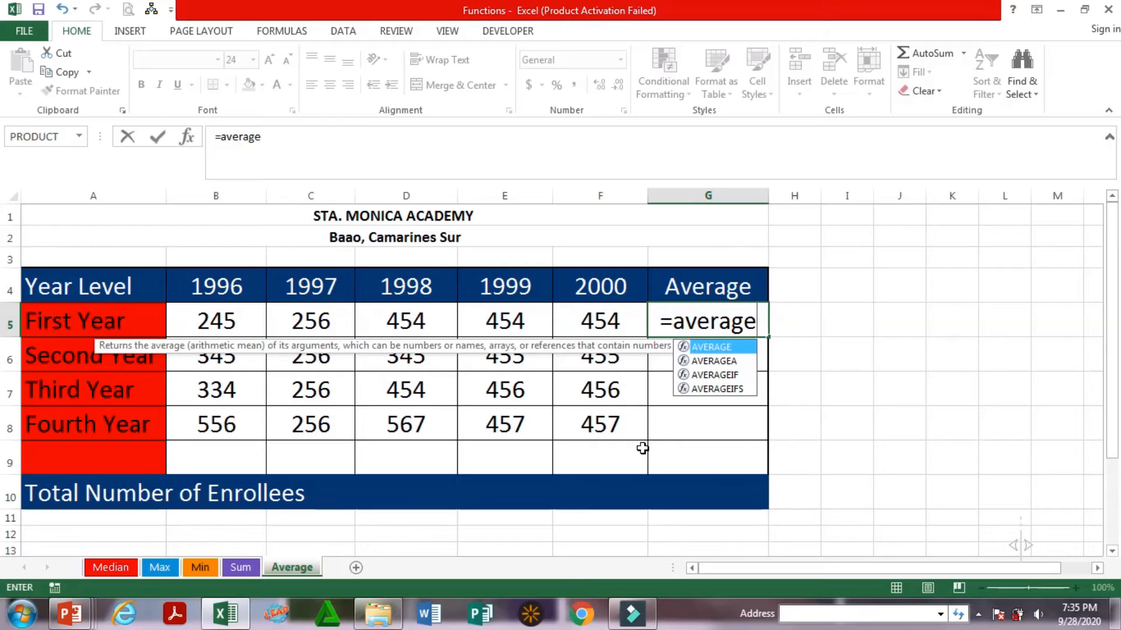
text(()
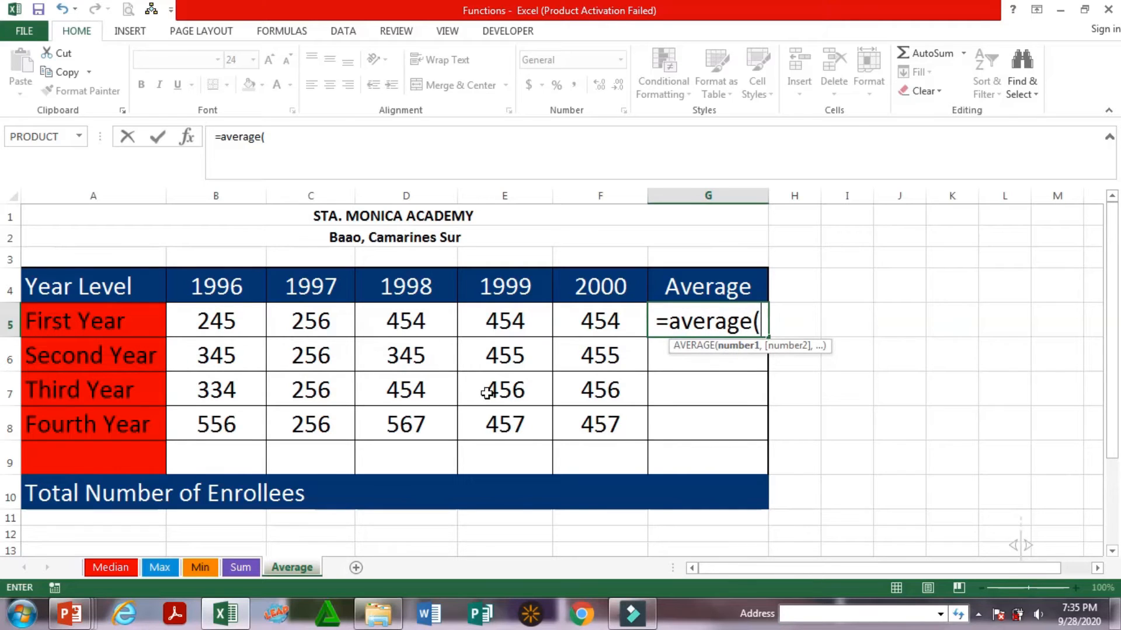
drag(236, 327, 593, 328)
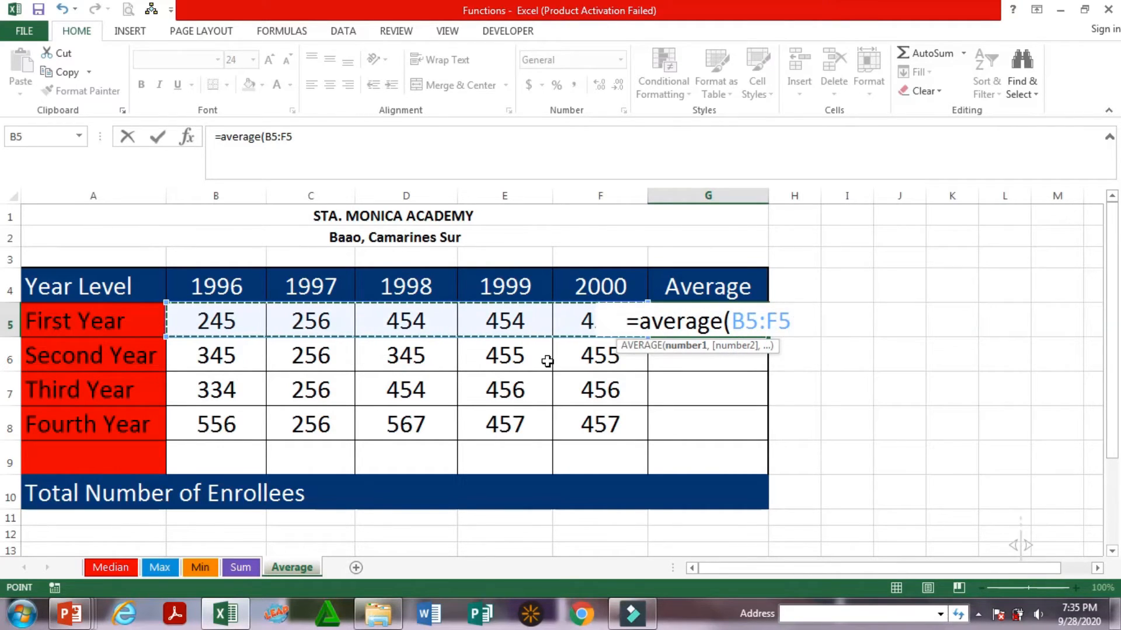
text())
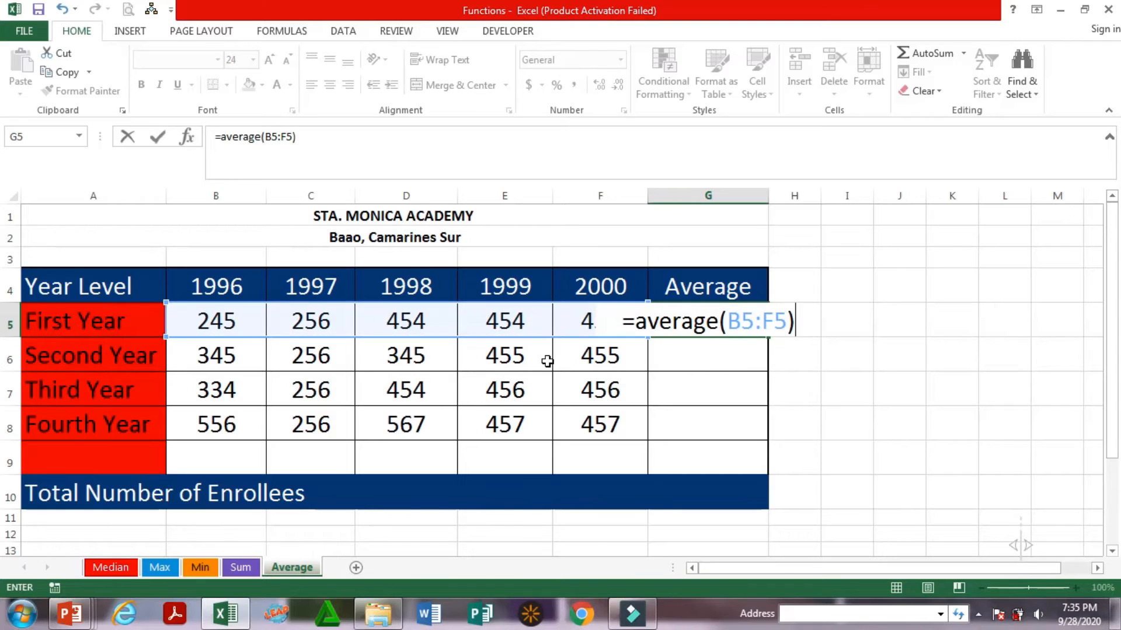
key(Return)
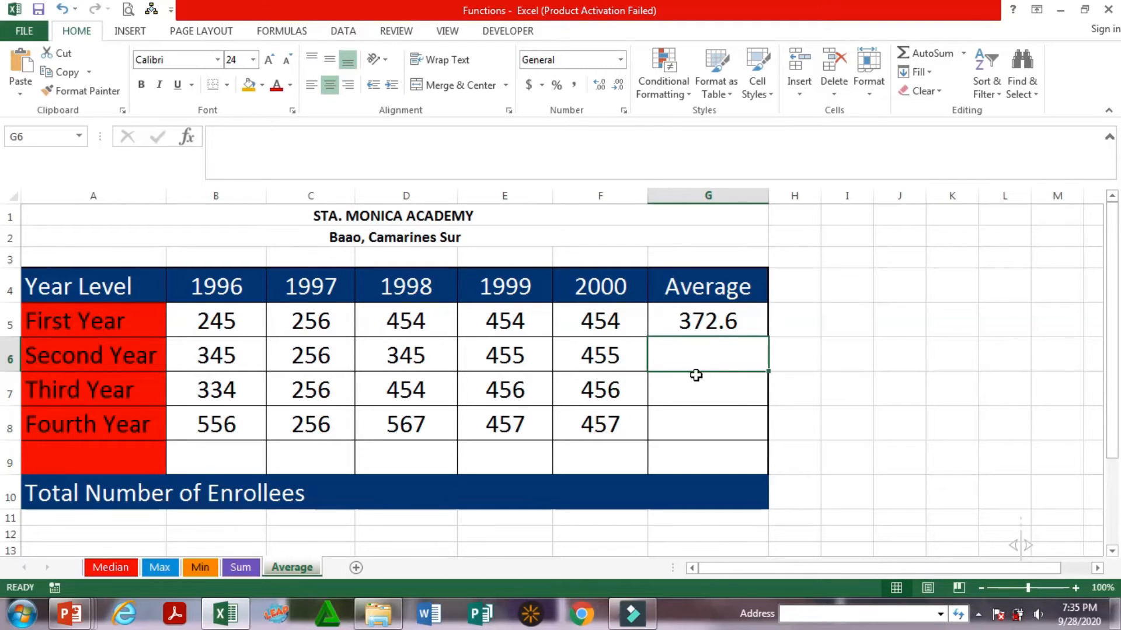
click(709, 331)
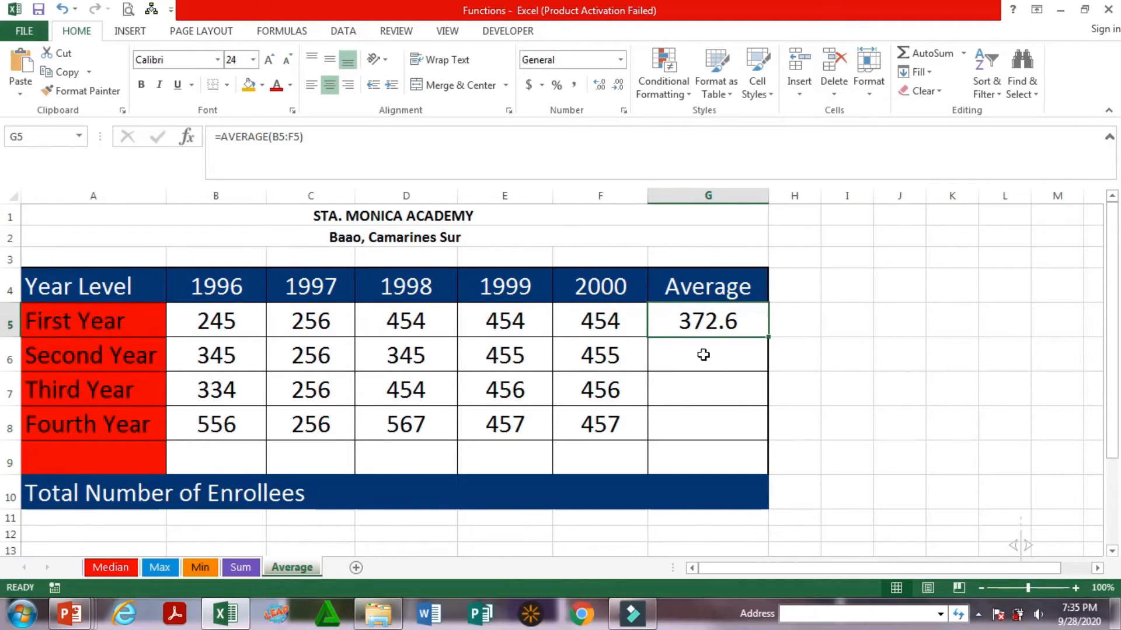
Enter the formula =average(B6:F6) in cell G6 to average the Second Year enrollees
click(700, 353)
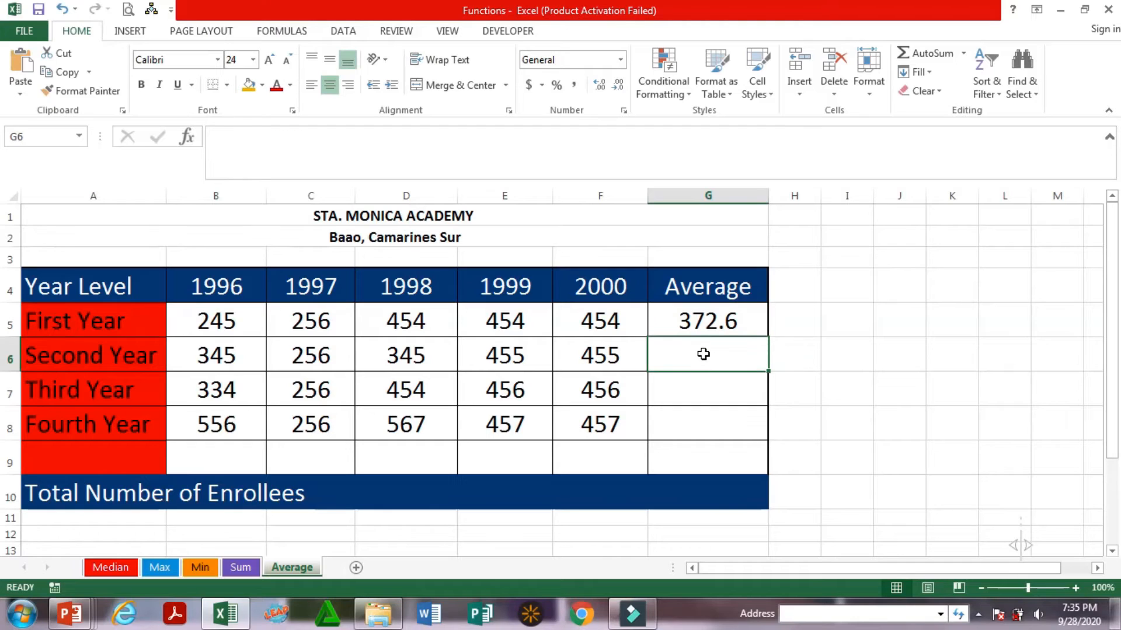
text(=)
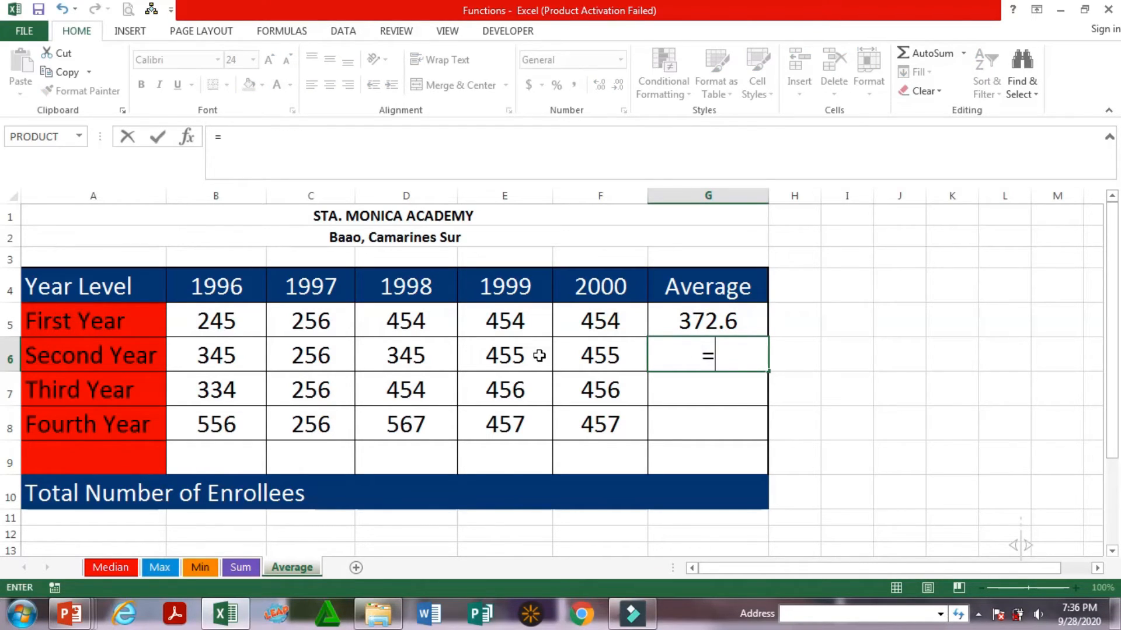
text(average)
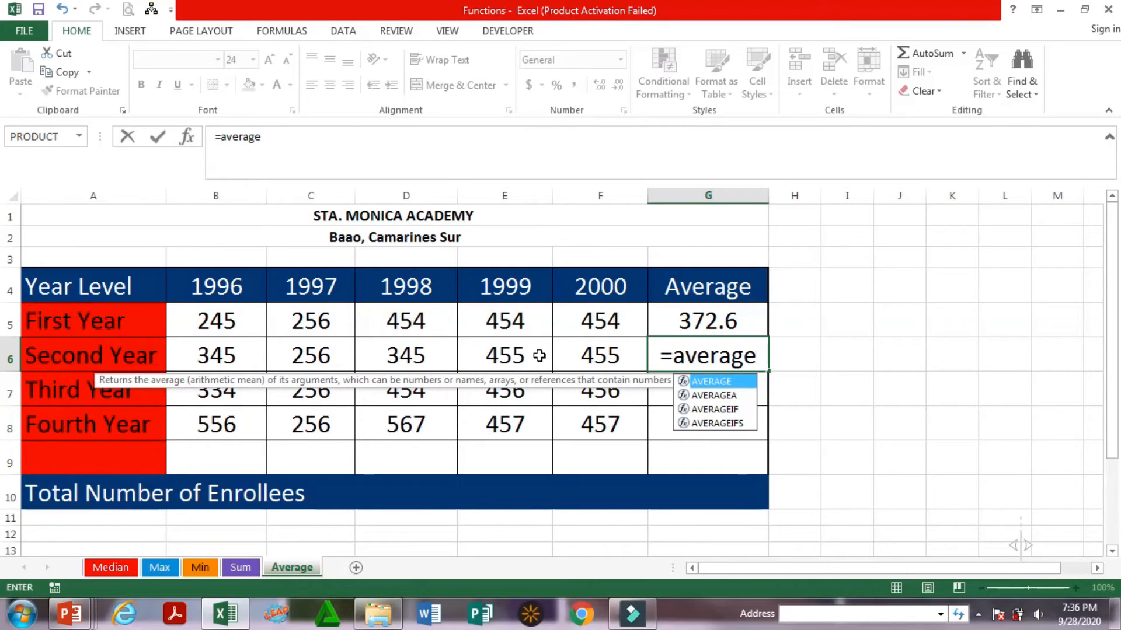
text(()
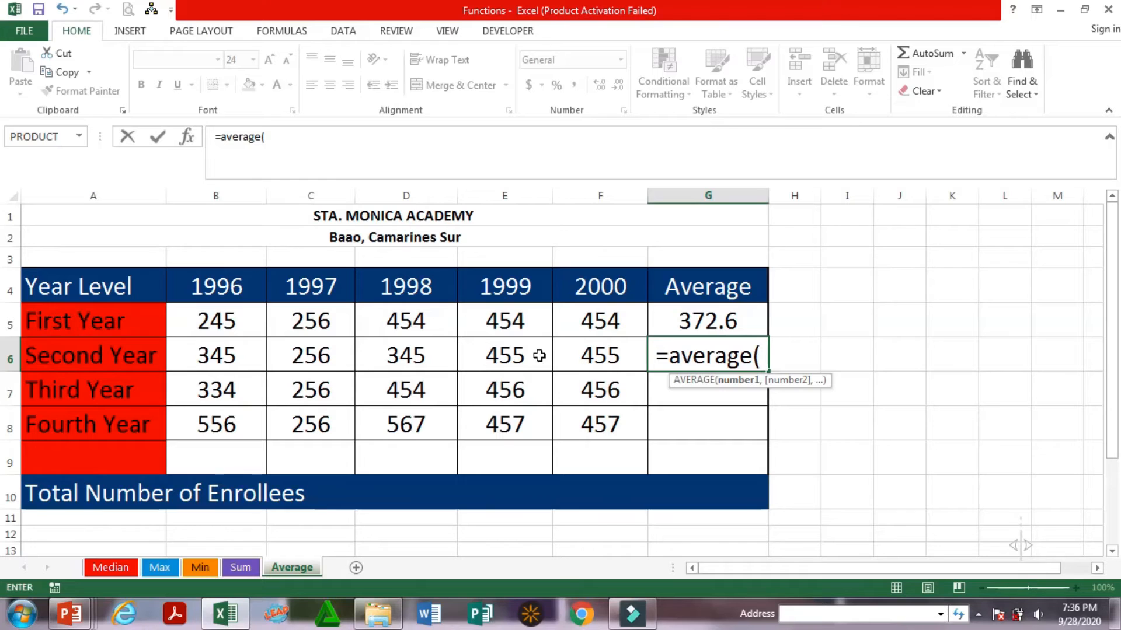
drag(222, 352, 596, 356)
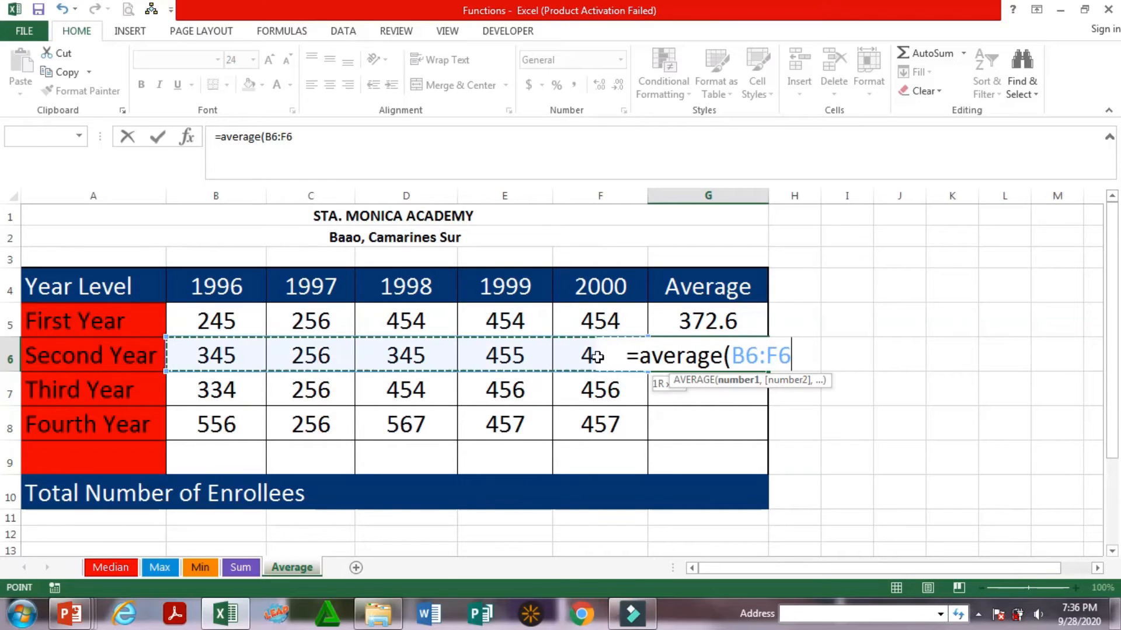
text())
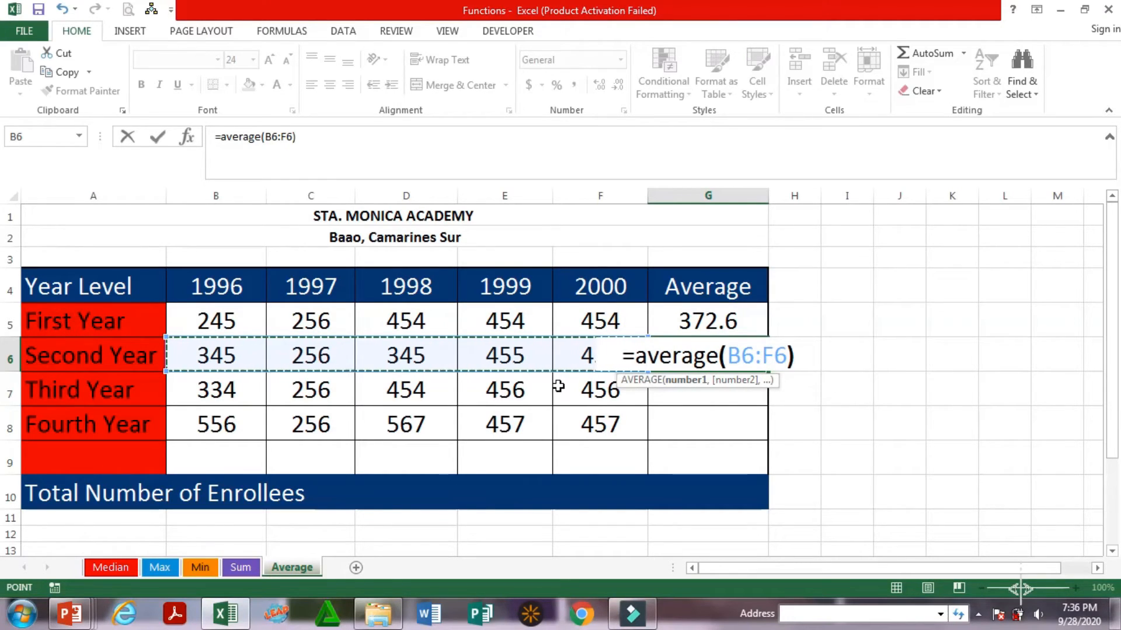
key(Return)
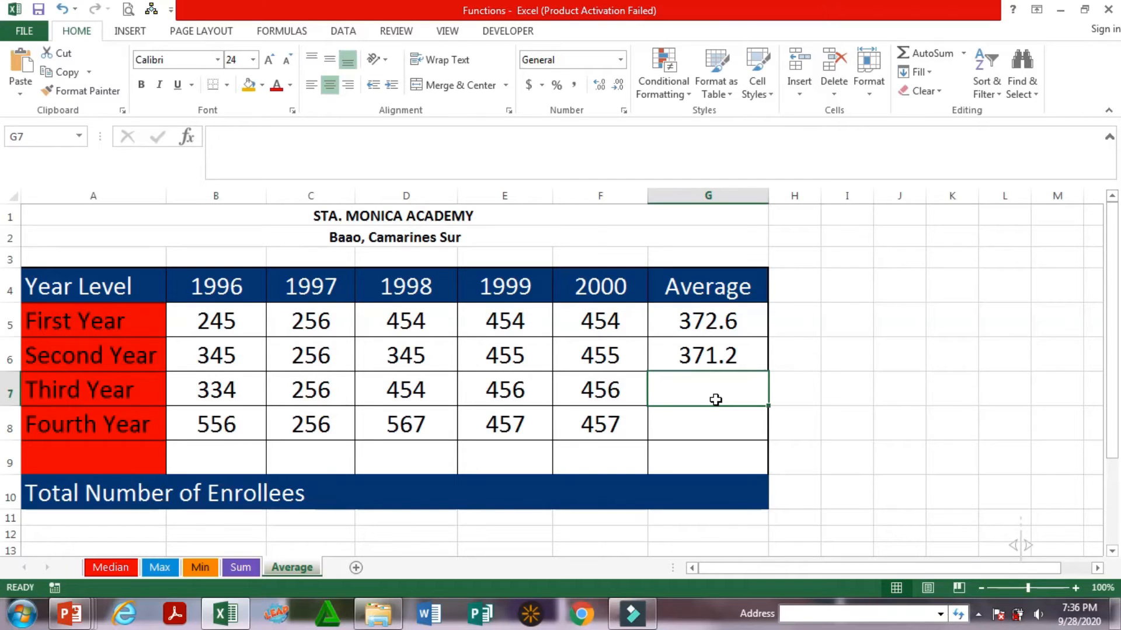
text(=)
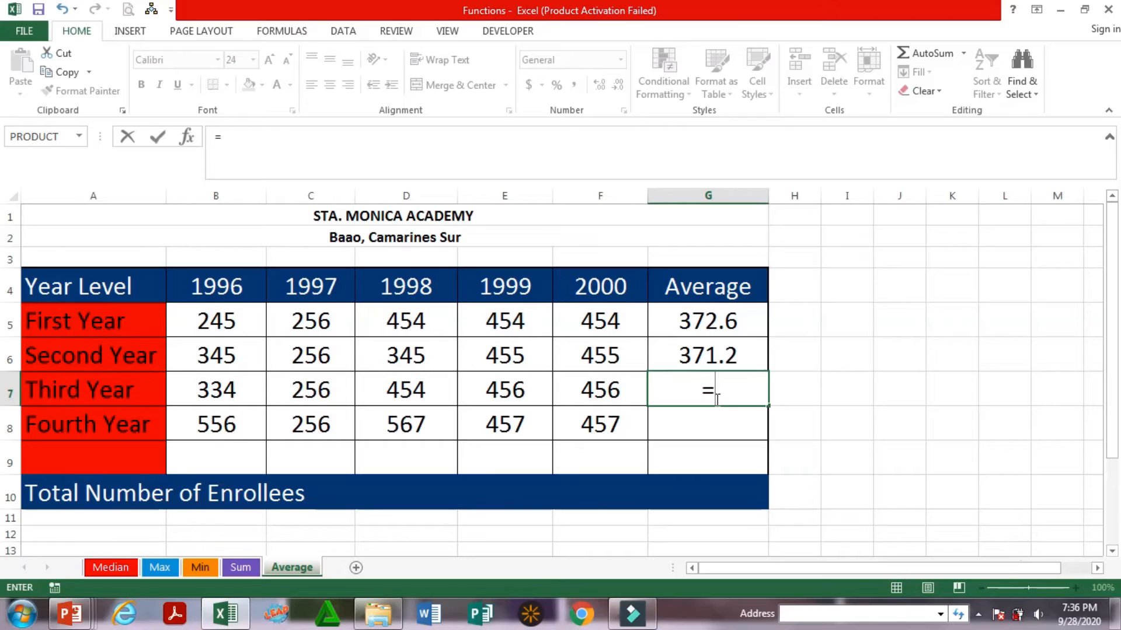
text(()
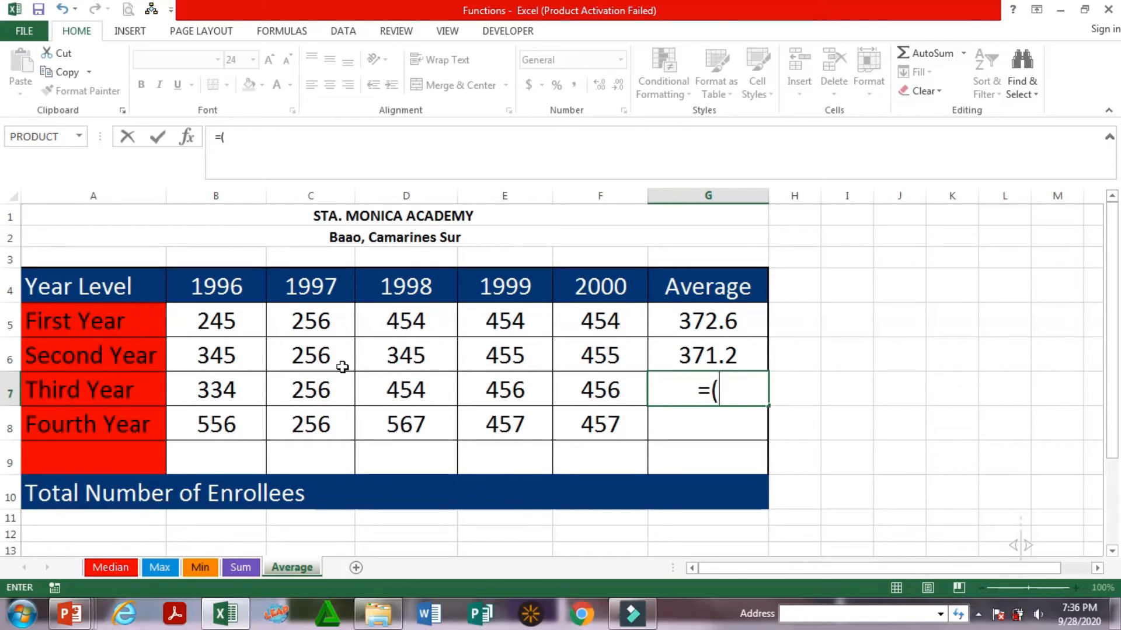
click(230, 387)
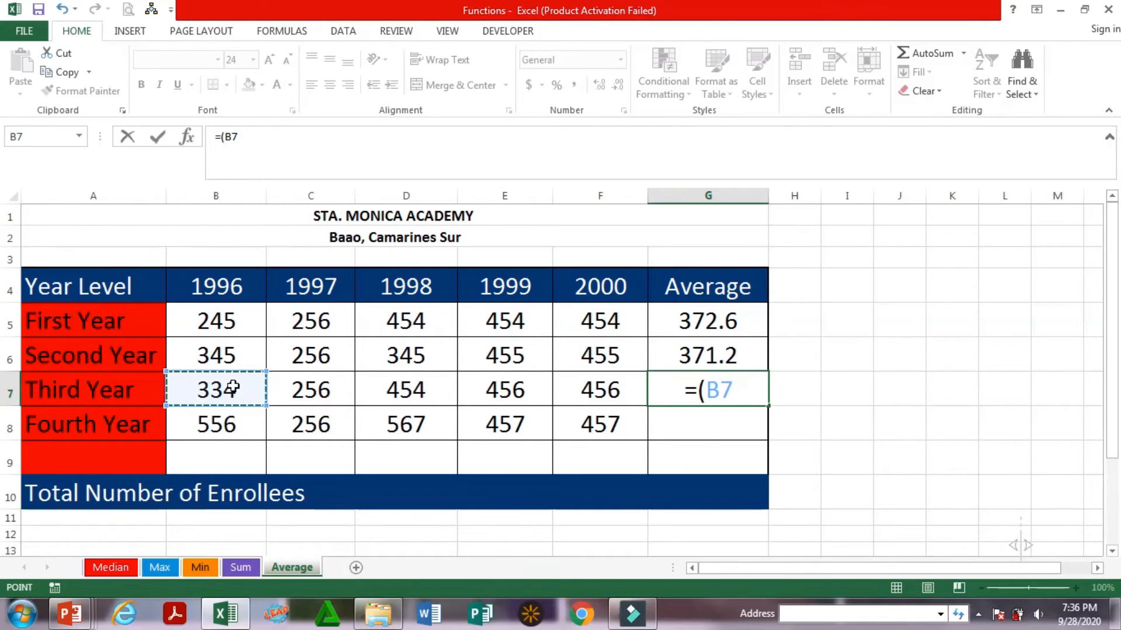
key(BackSpace)
key(BackSpace)
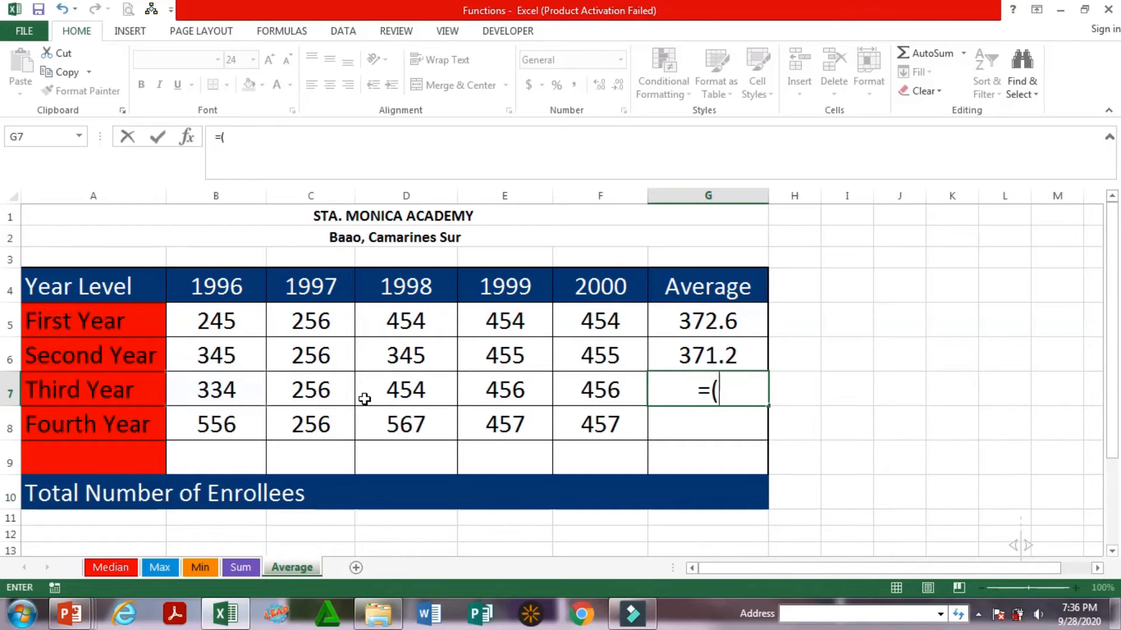
key(BackSpace)
Complete the formula =sum(B7:F7)/5 in cell G7 to average the Third Year enrollees by dividing their sum
text(s)
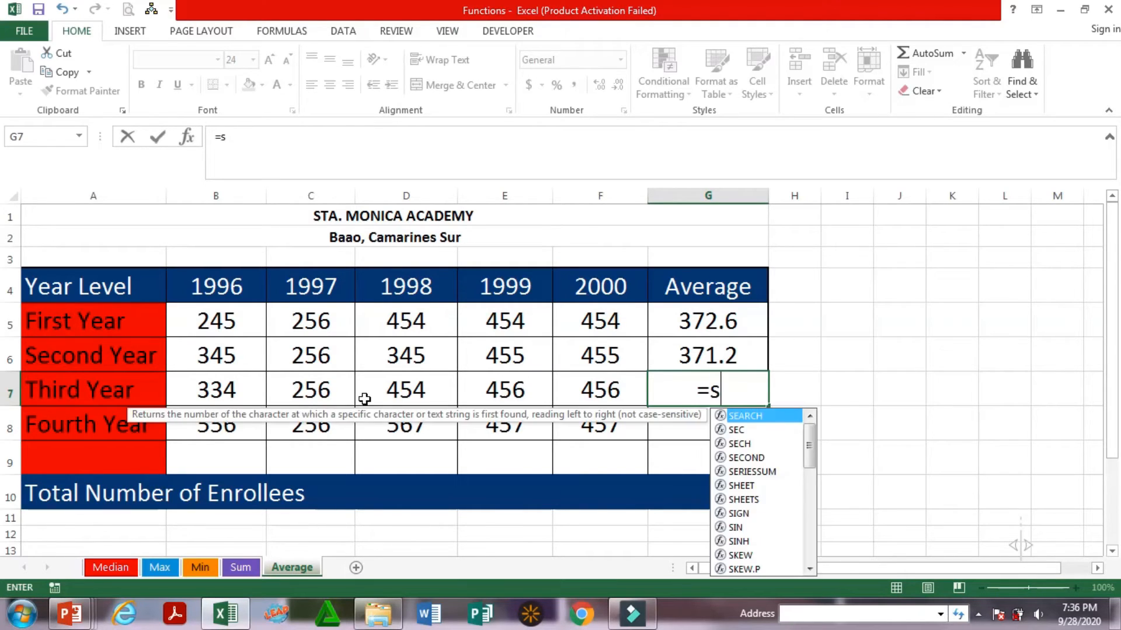
text(um()
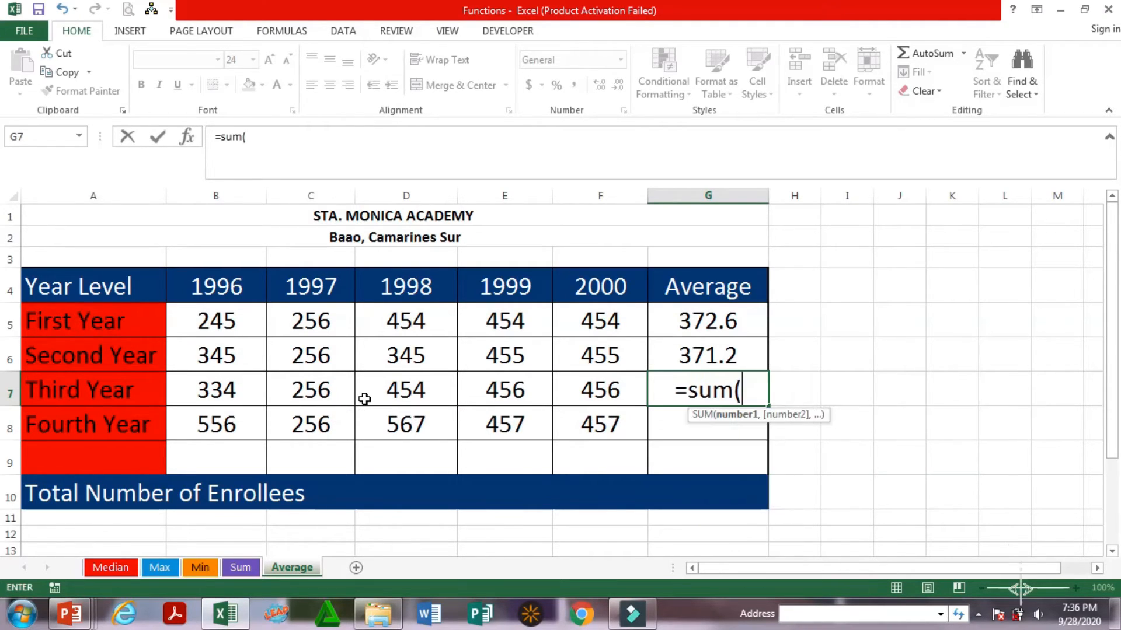
drag(217, 393, 615, 399)
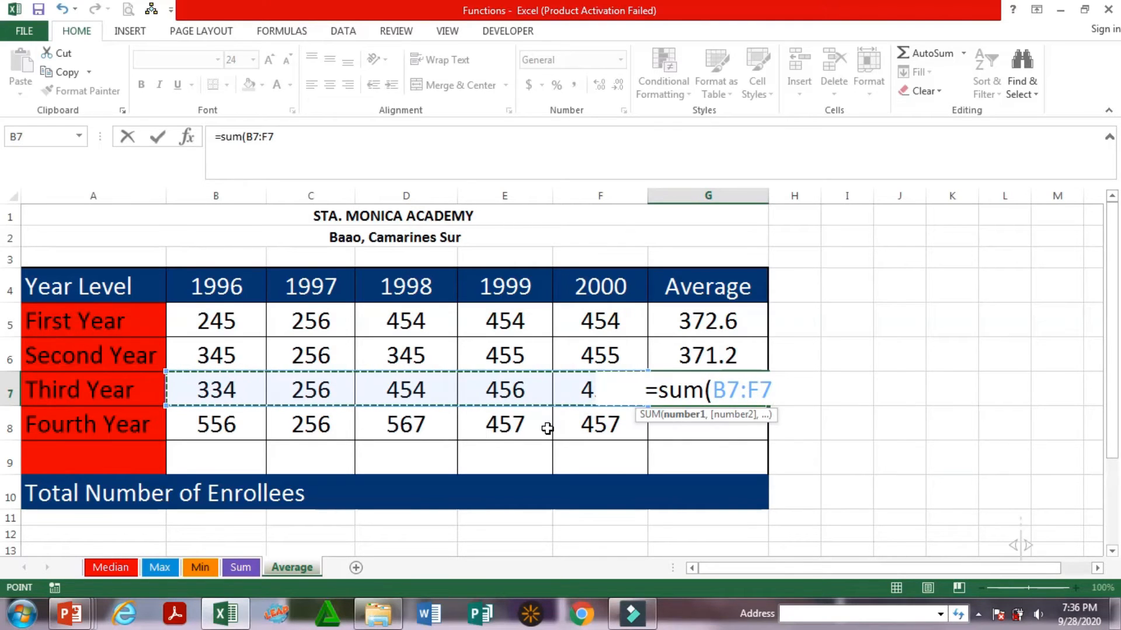
text())
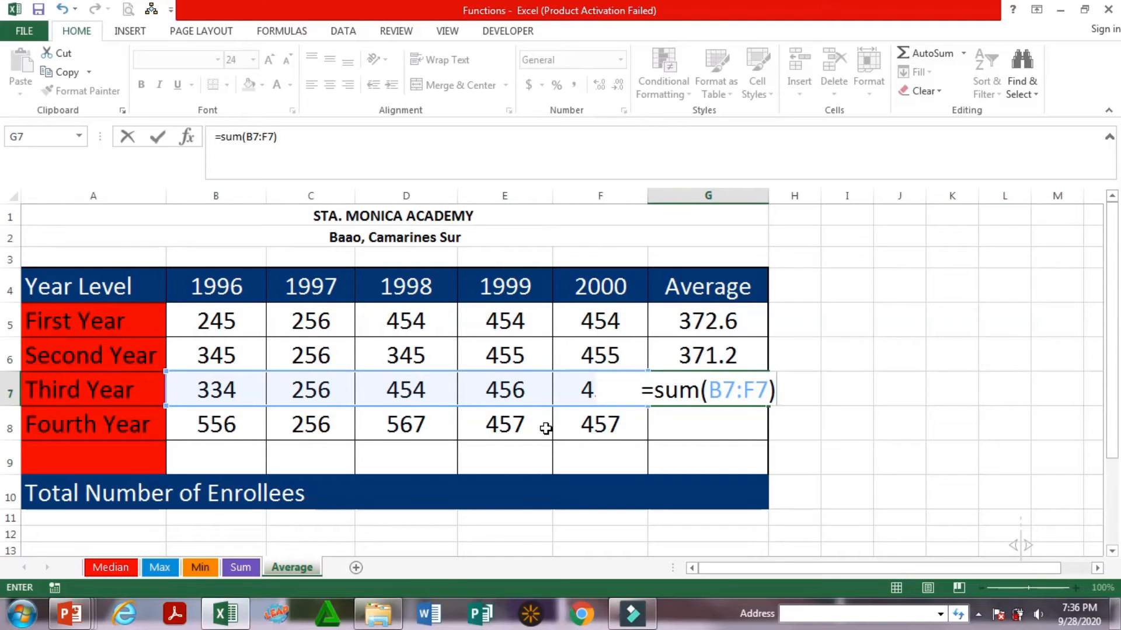
text(/)
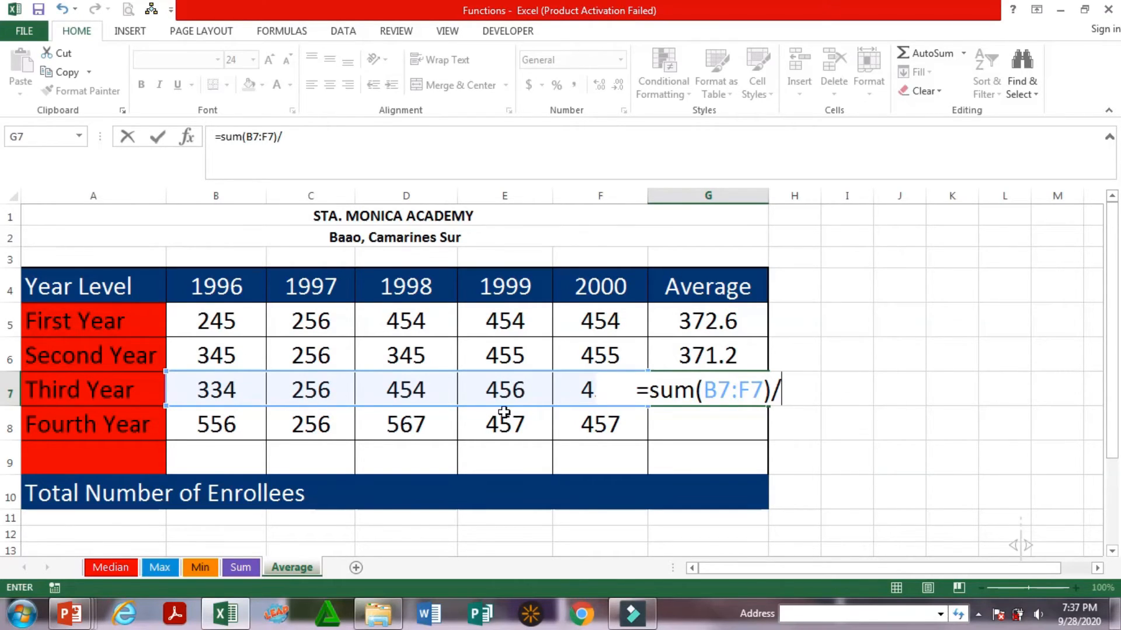
text(5)
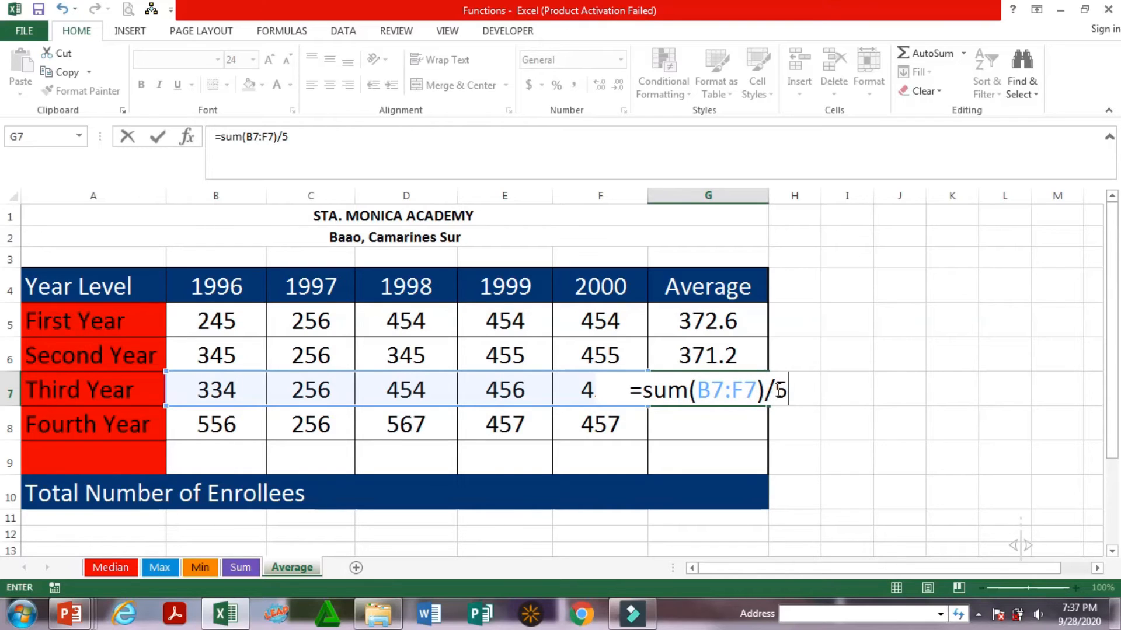
key(Return)
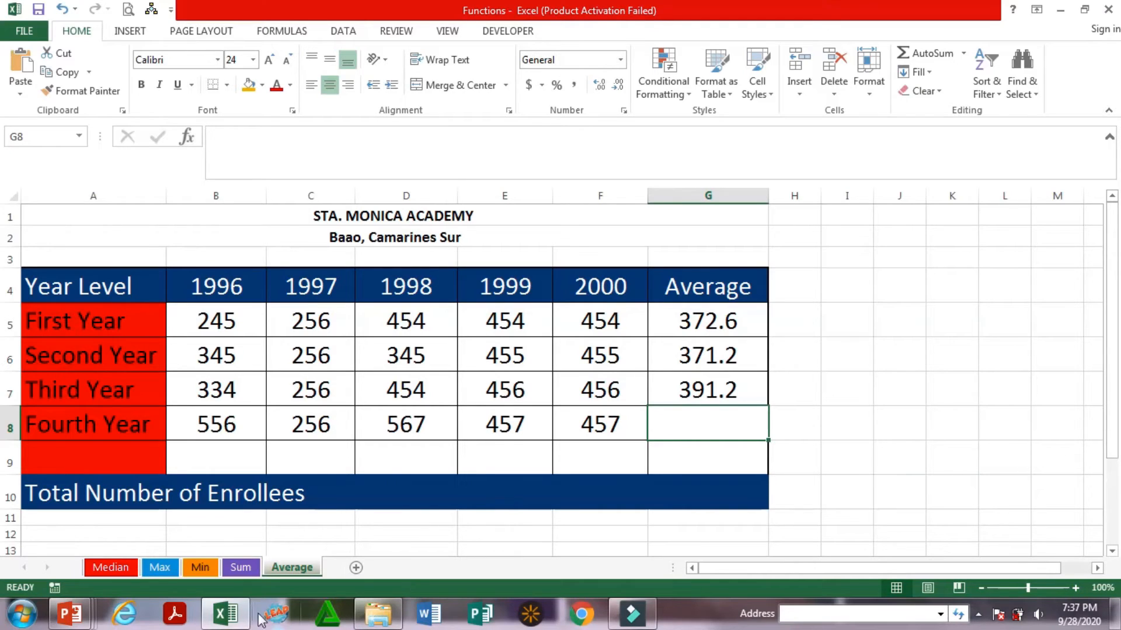
On the Min sheet, enter the formula =min(B5:F5) in cell G5 for the First Year and check it
click(204, 568)
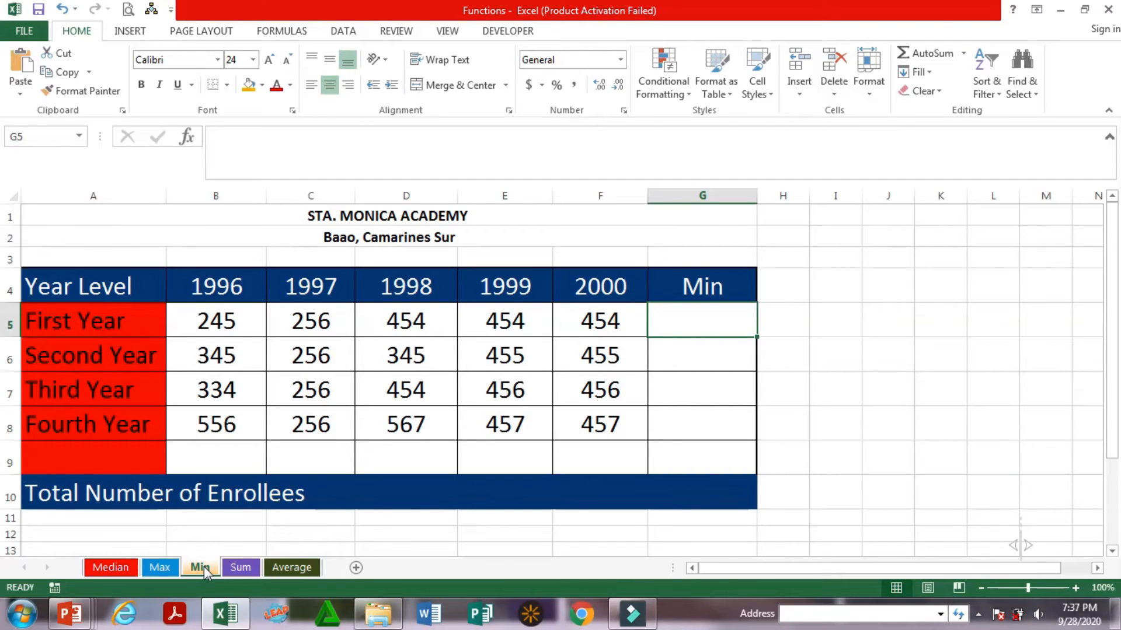
drag(251, 325, 577, 334)
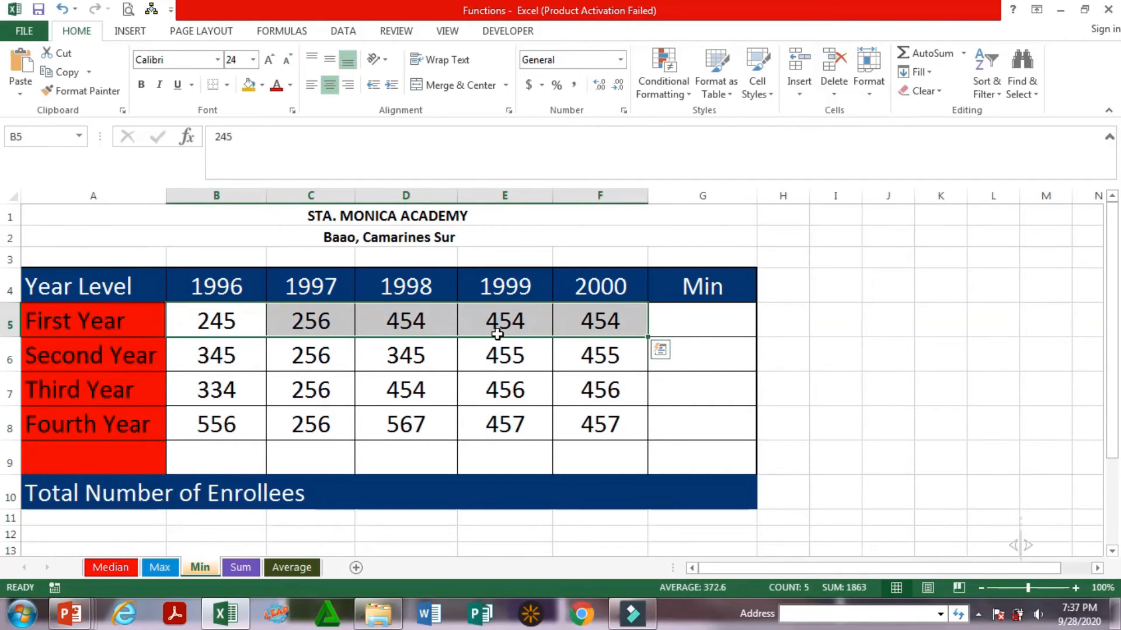
click(83, 323)
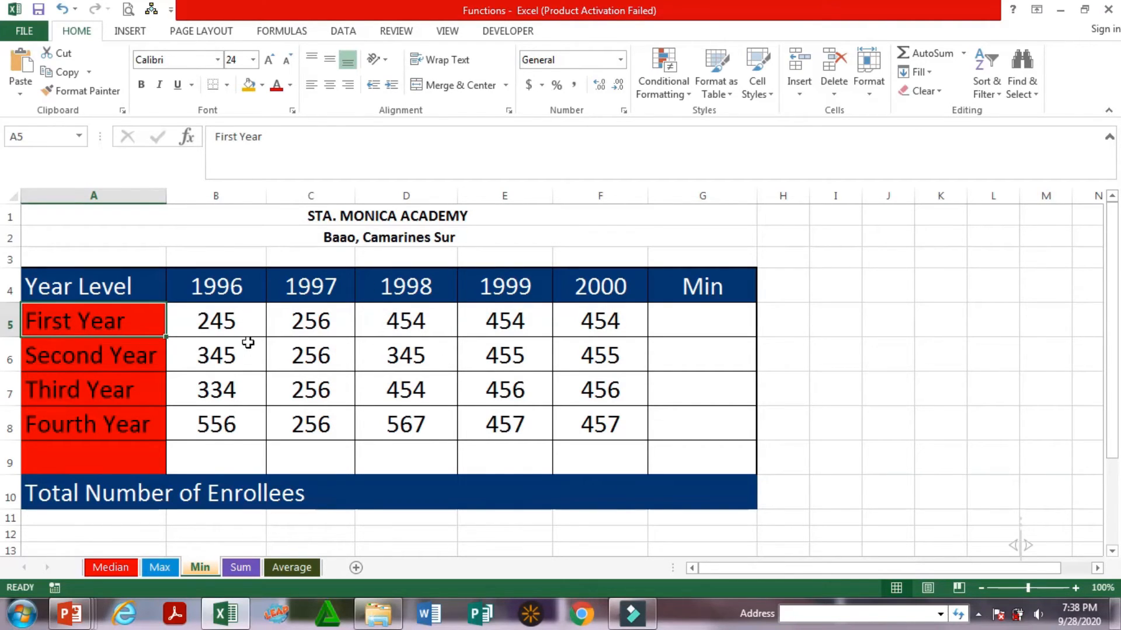
click(687, 325)
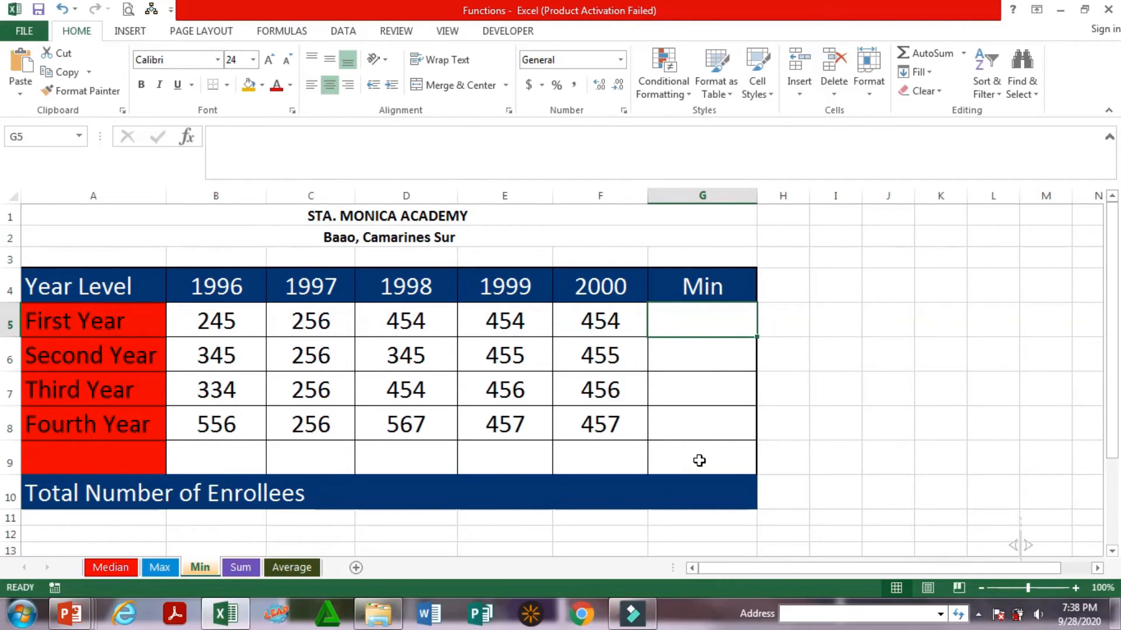
text(=)
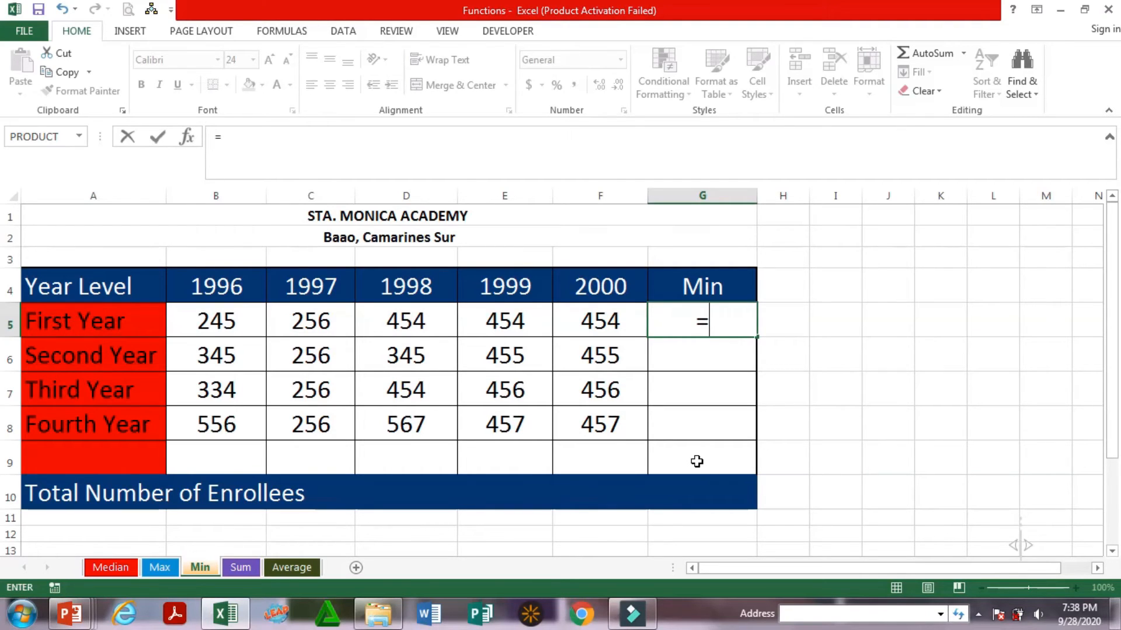
text(min)
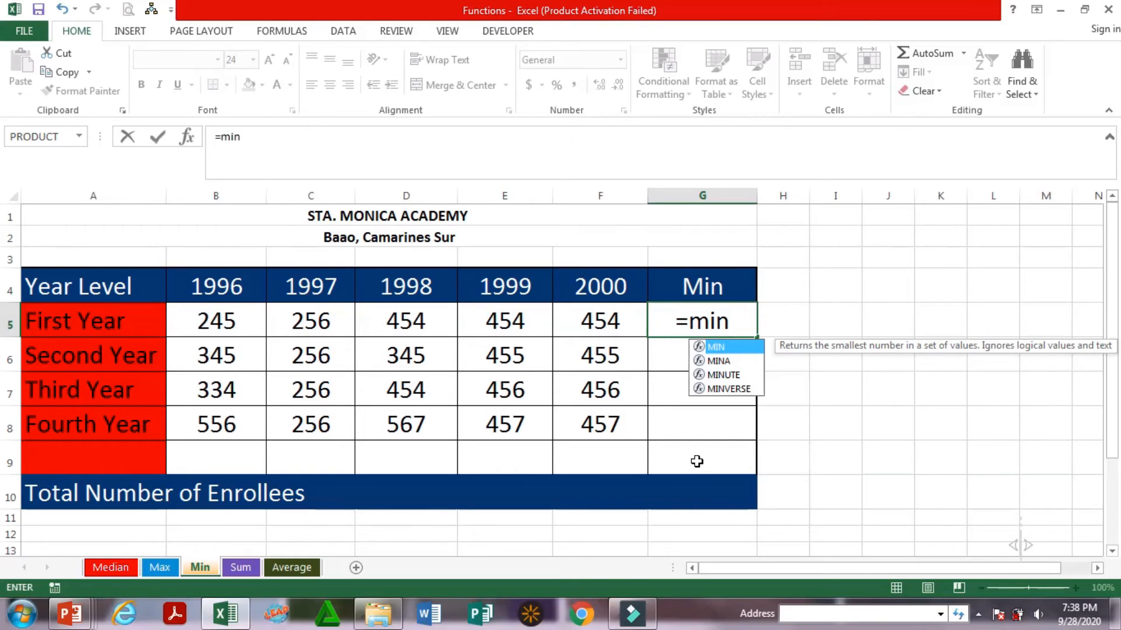
text(()
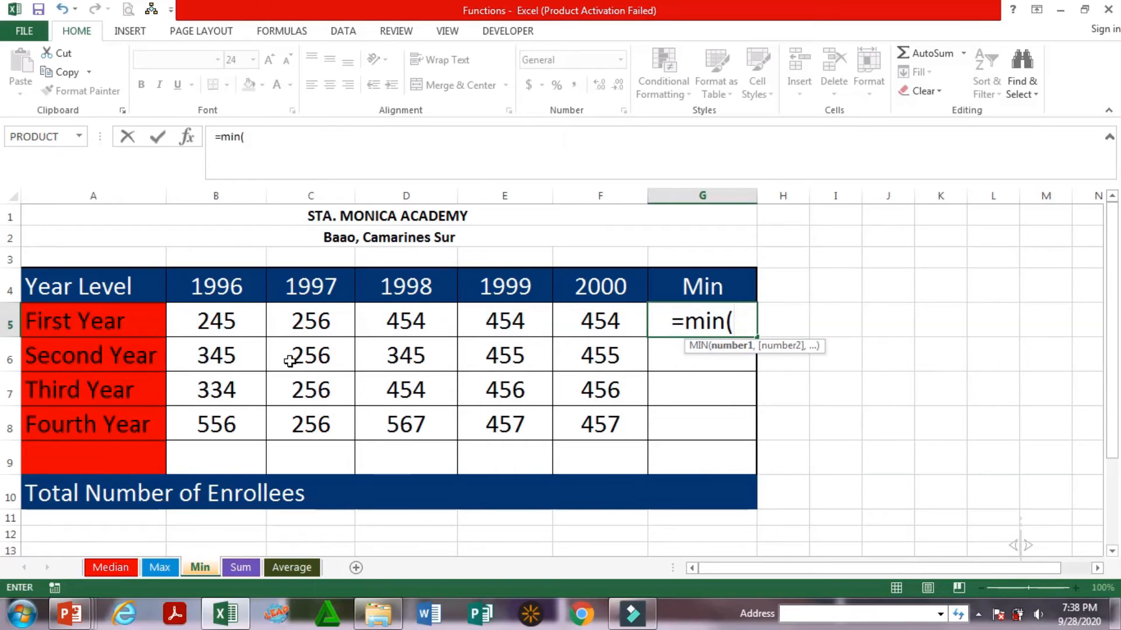
drag(232, 322, 600, 330)
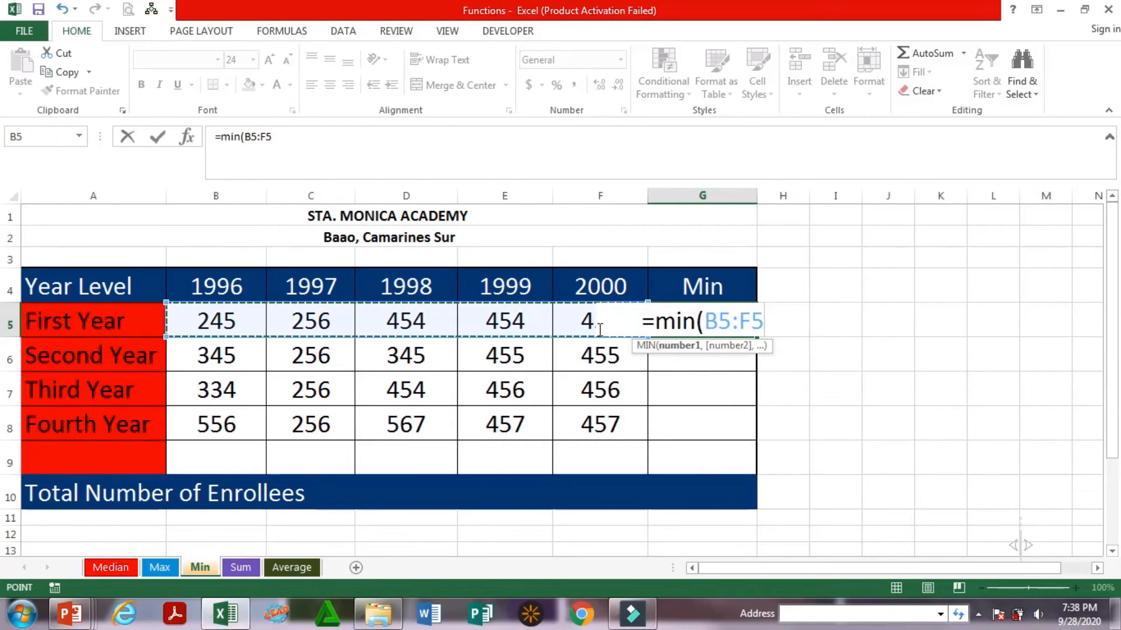
key(Return)
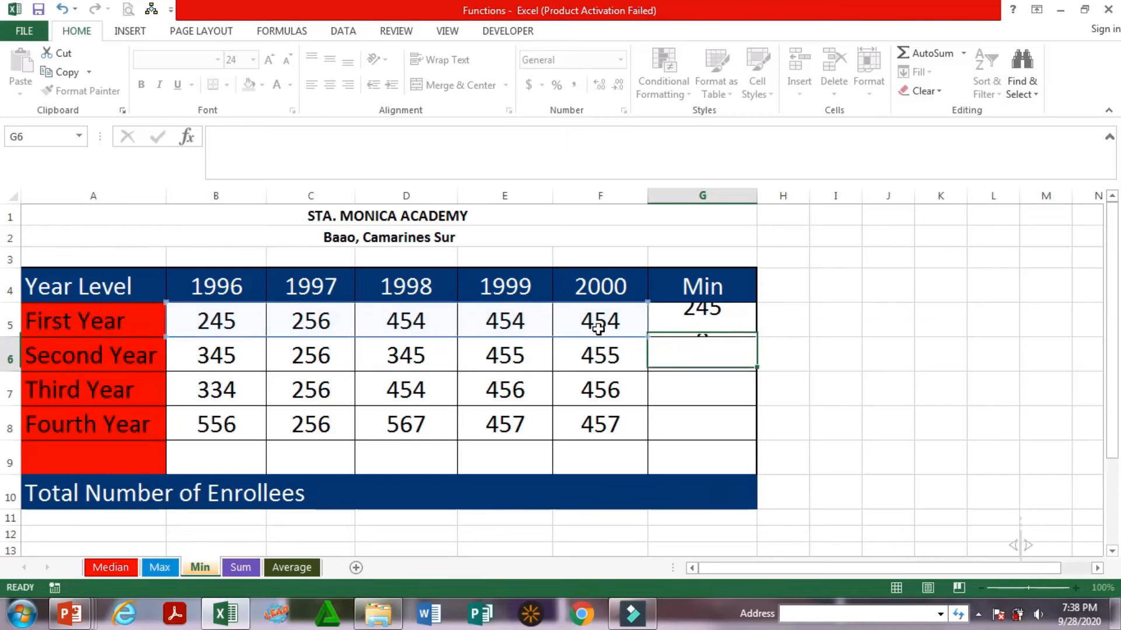
click(706, 321)
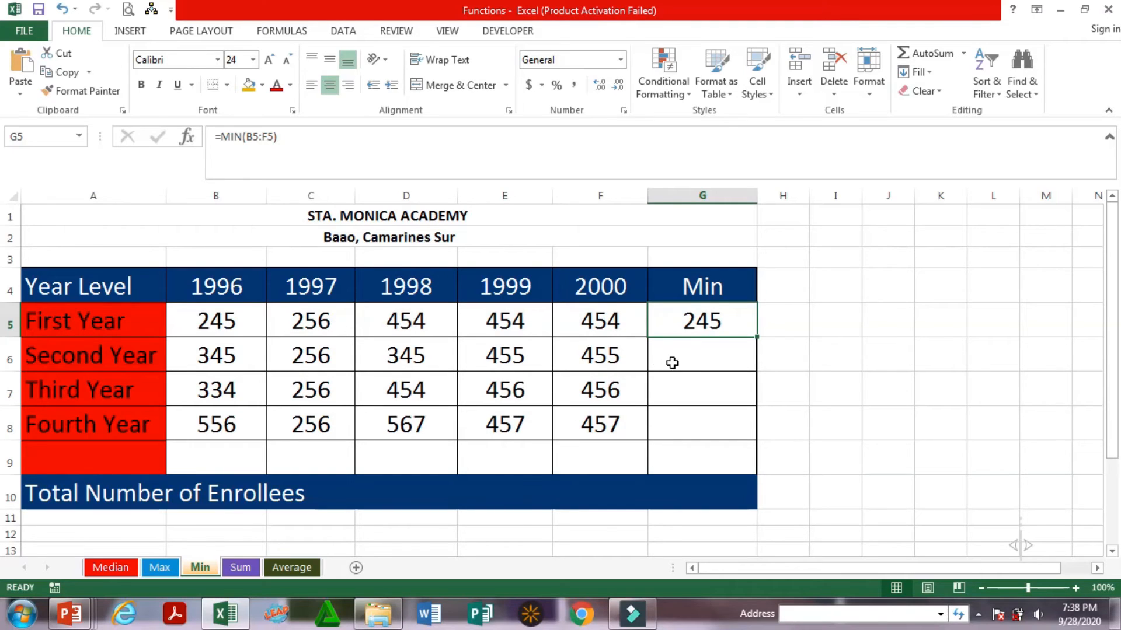
Enter the formula =min(B6:F6) in cell G6 to find the lowest Second Year enrollment
click(701, 357)
text(=)
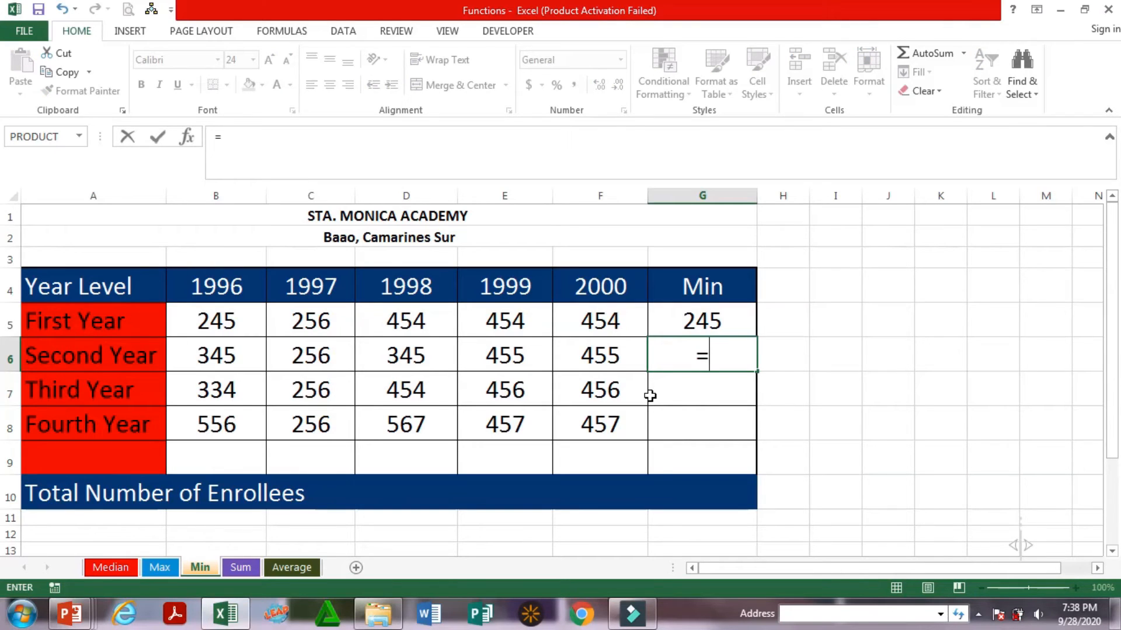
text(min()
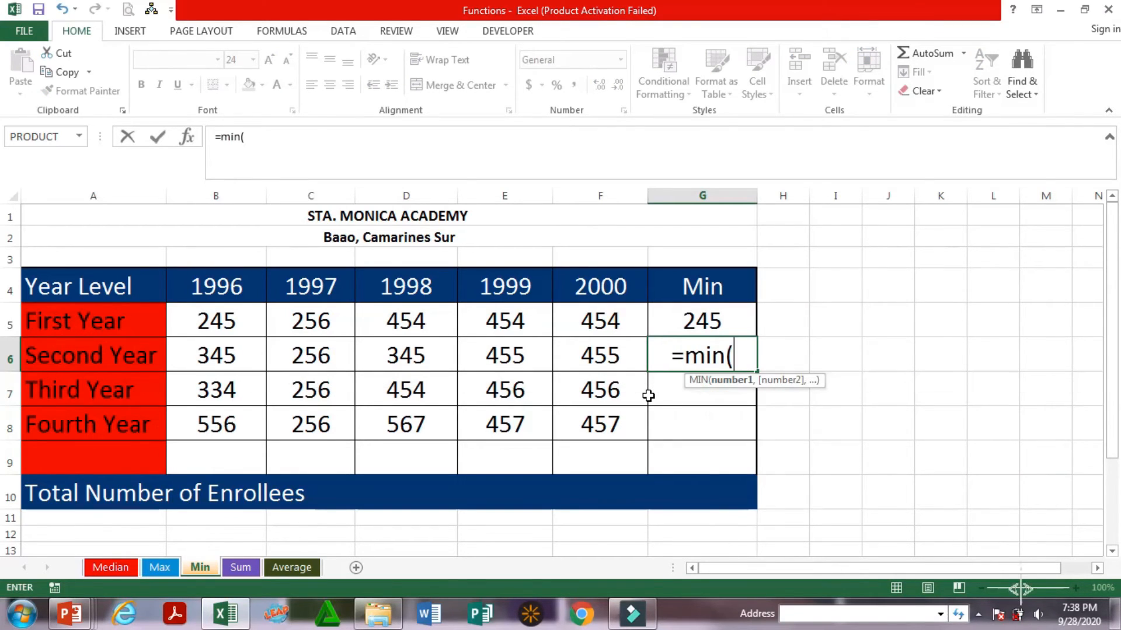
drag(230, 356, 626, 358)
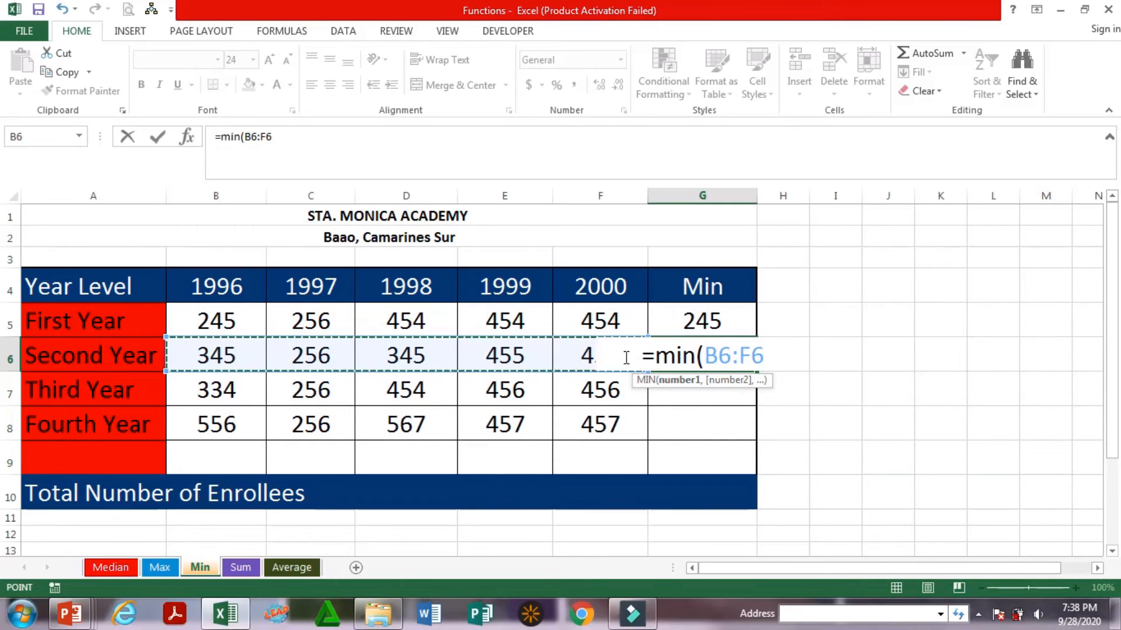
text())
key(Return)
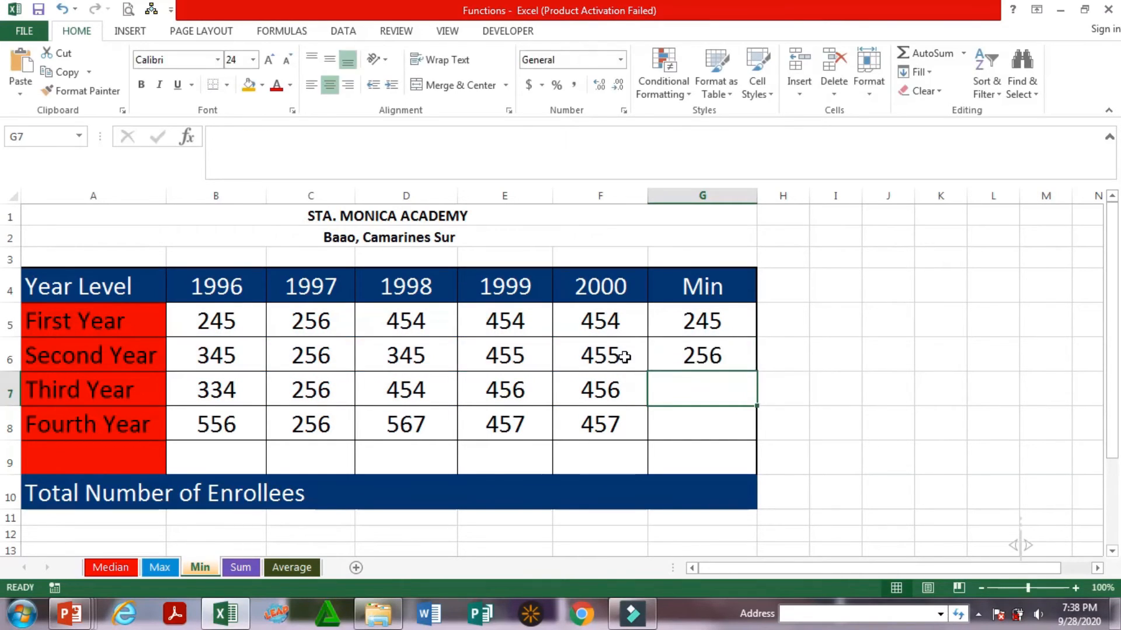
Fill the Second Year minimum formula from G6 down to G8, and compare the First Year minimum with cell B5
click(750, 358)
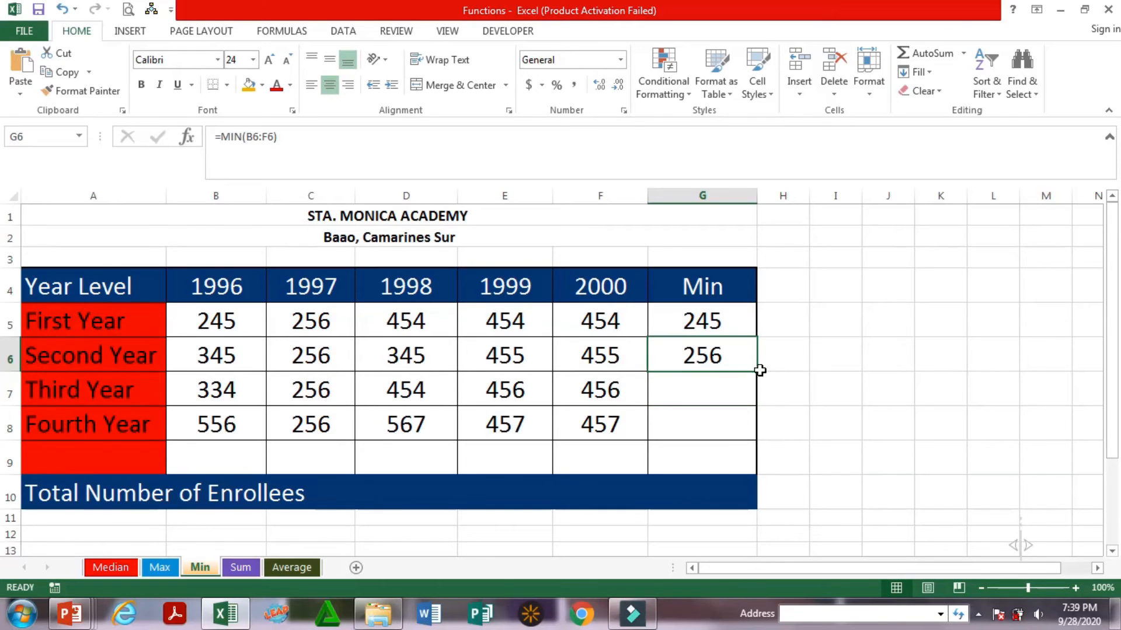
drag(757, 376, 750, 439)
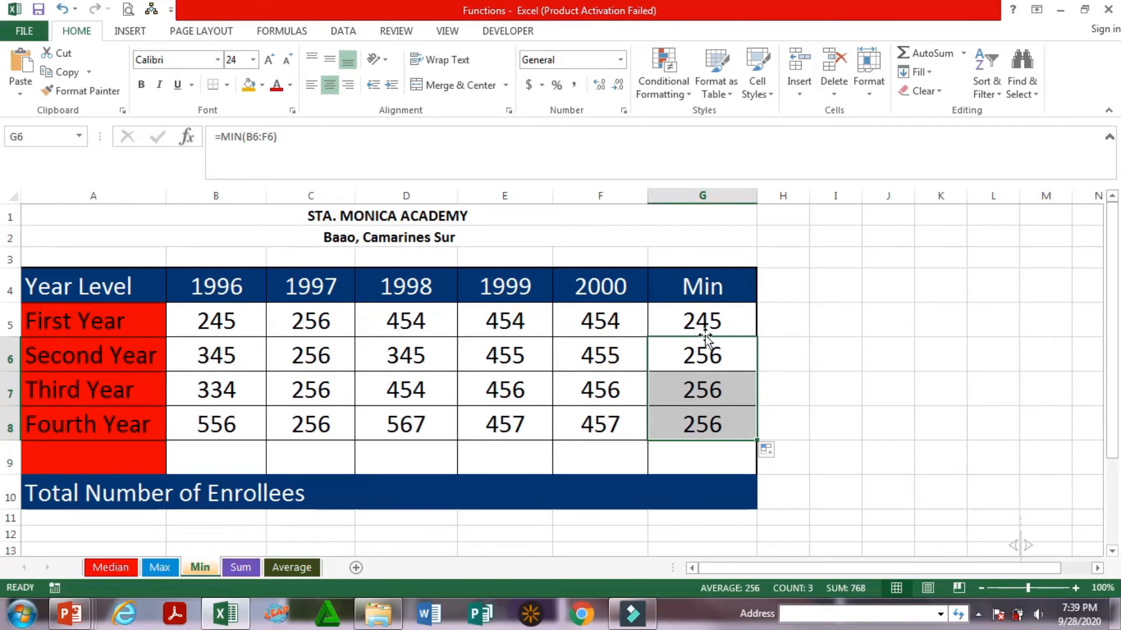
click(696, 321)
click(217, 321)
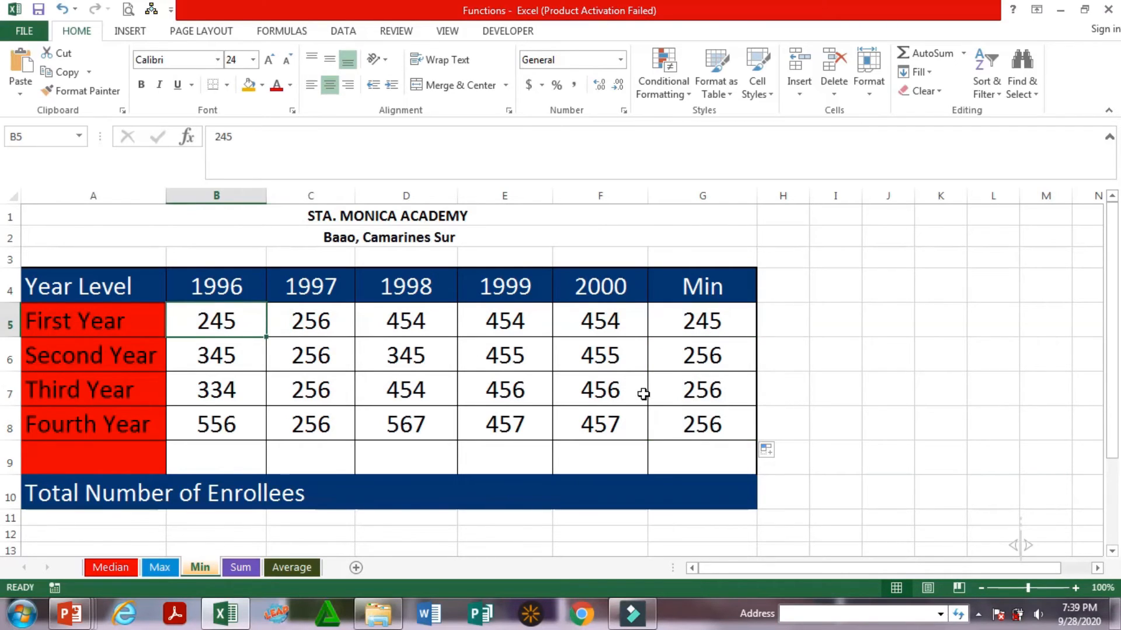
Compare the Second Year minimum in G6 with the 1997 enrollment in C6
click(229, 290)
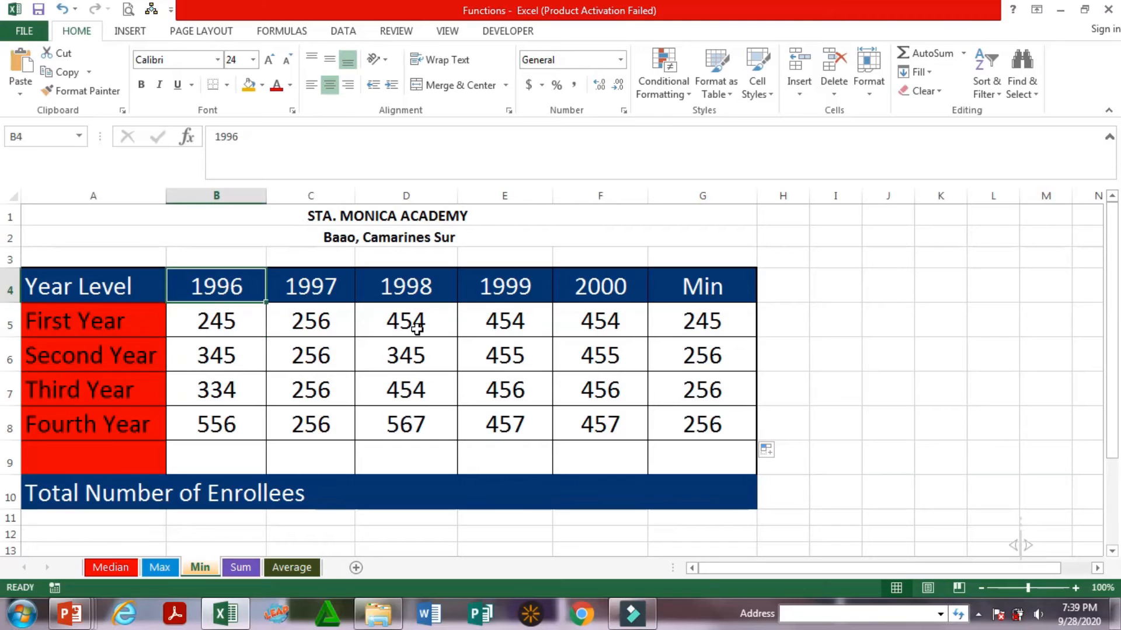
click(712, 359)
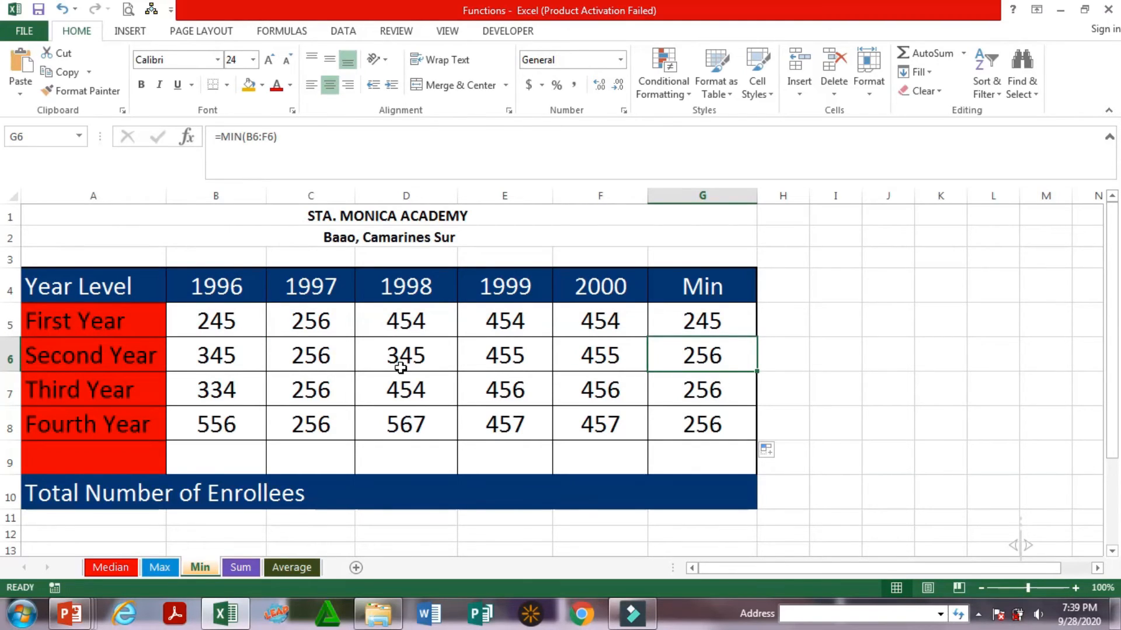
click(319, 360)
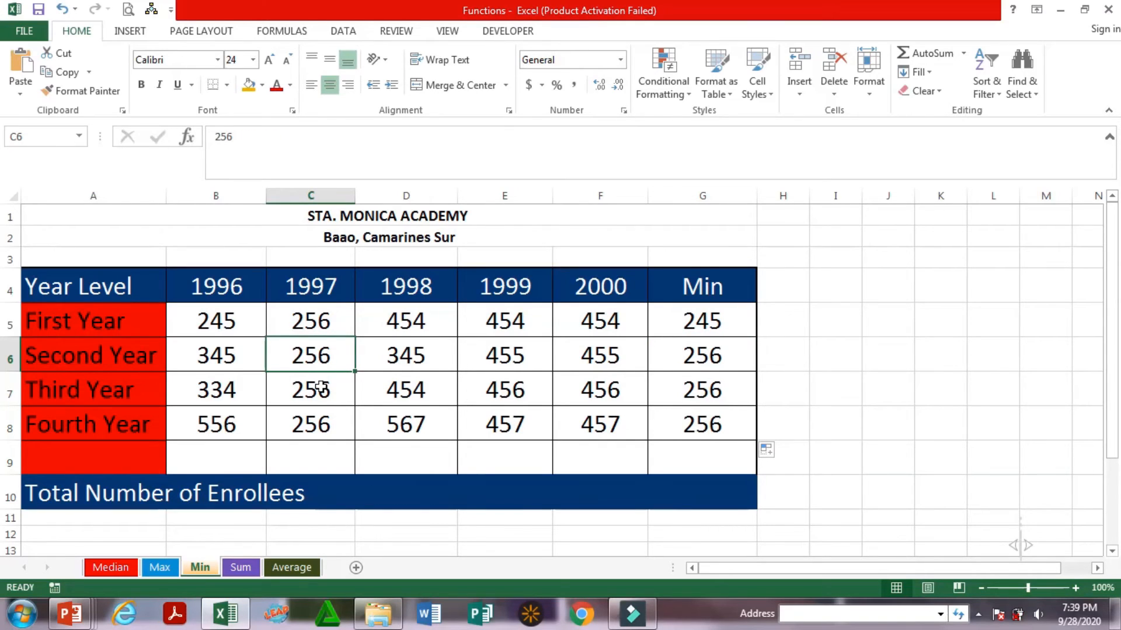
Highlight the Third Year minimum in G7 and its matching 1997 value in C7 with orange fill
click(707, 390)
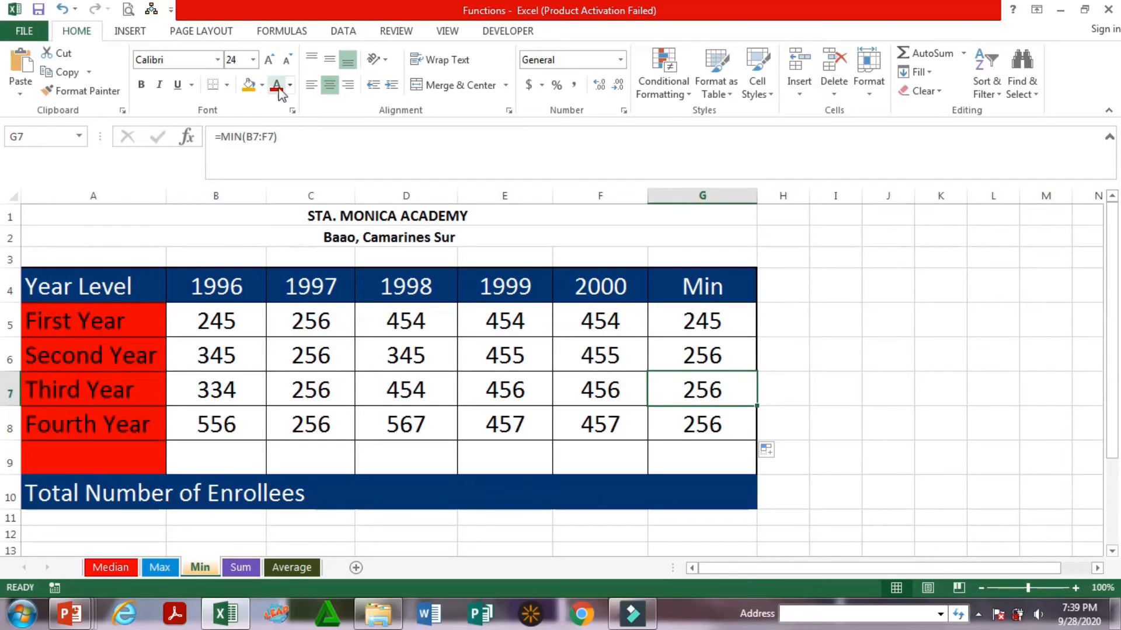
click(251, 89)
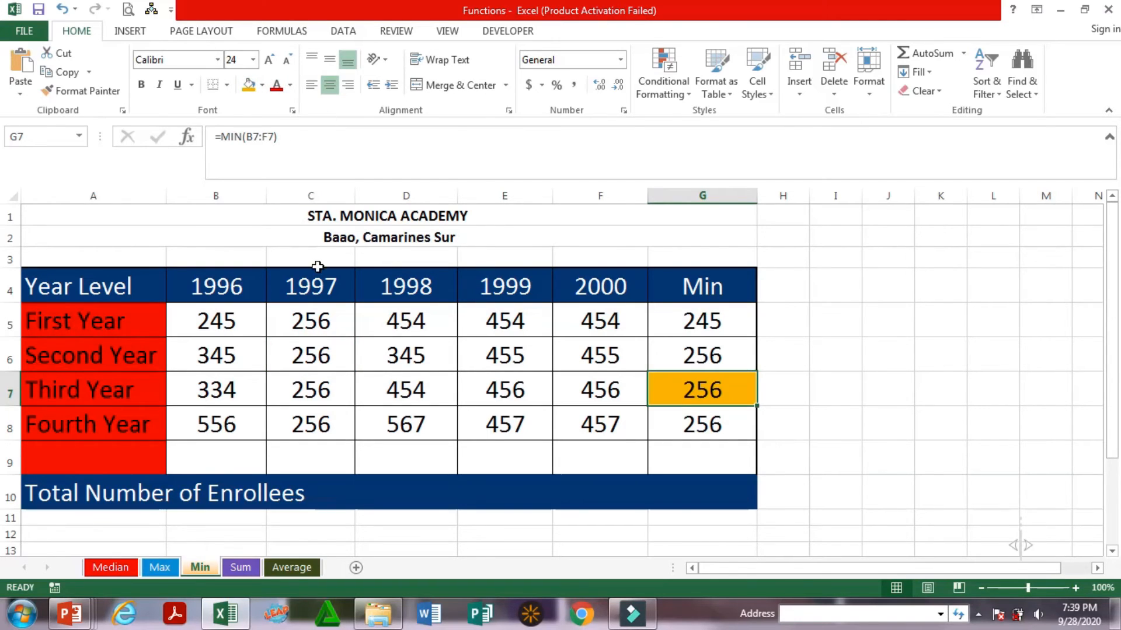
click(318, 391)
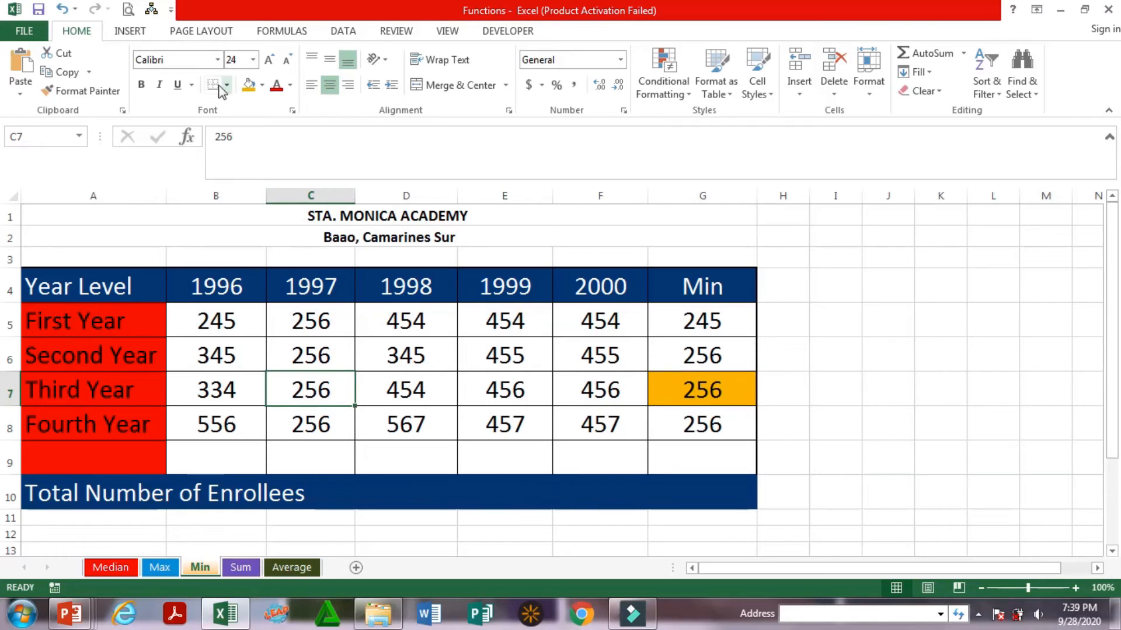
click(250, 86)
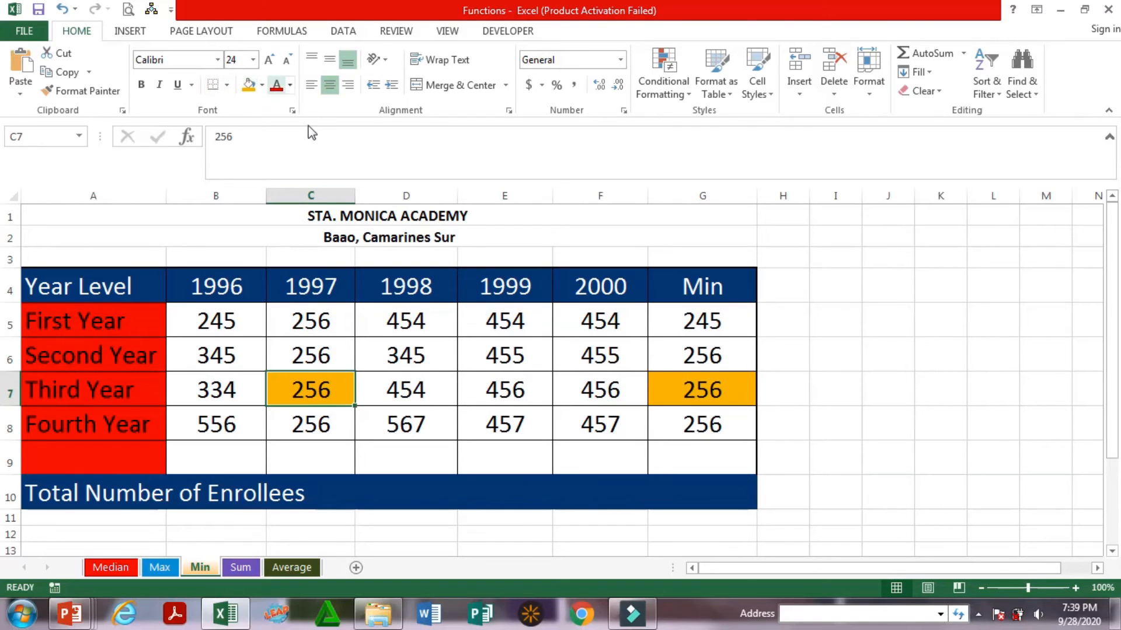
Apply the same orange fill to the Fourth Year minimum in G8 and its matching 1997 value in C8
click(706, 432)
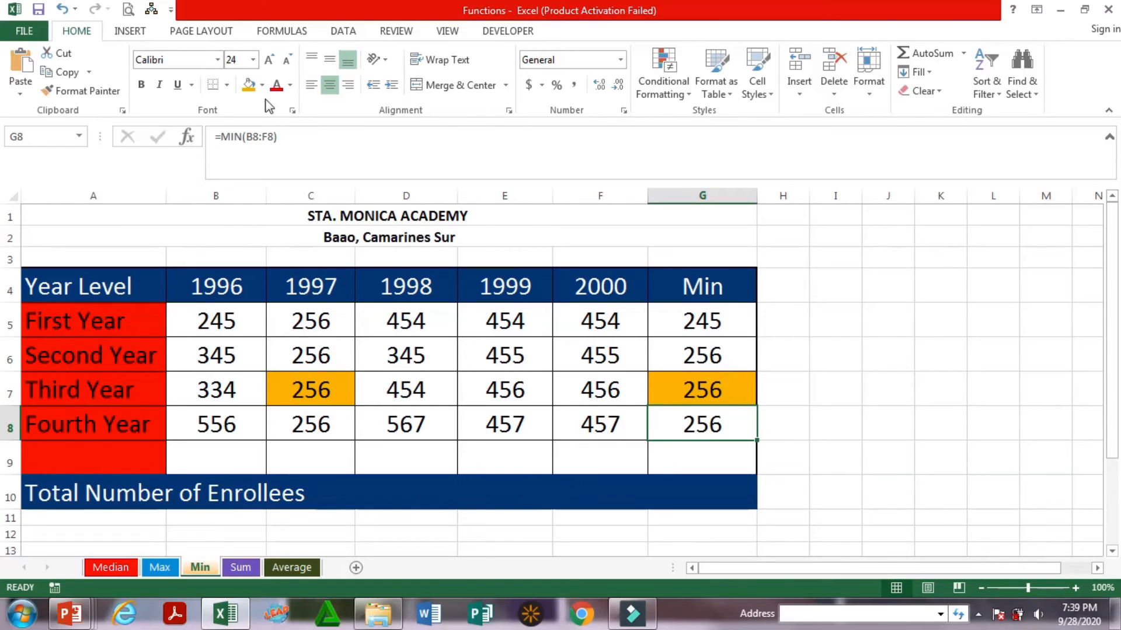
click(250, 86)
click(319, 428)
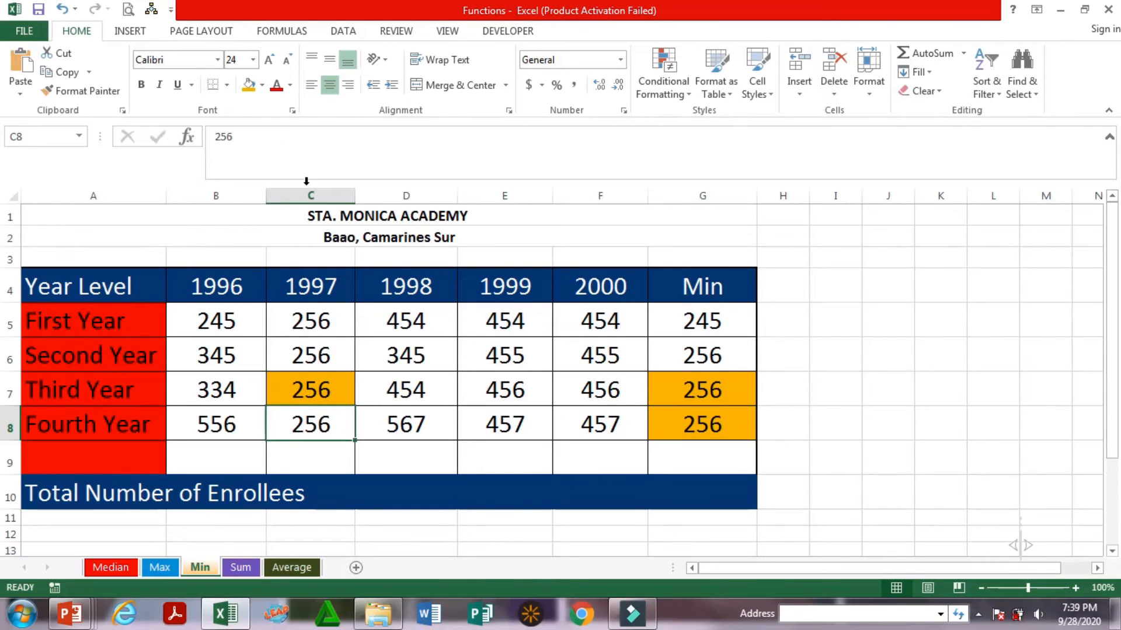
click(250, 85)
Replace the First Year enrollments in B5:F5 with 20, 1, 2, 4 and 8, and check the minimum in G5
key(Left)
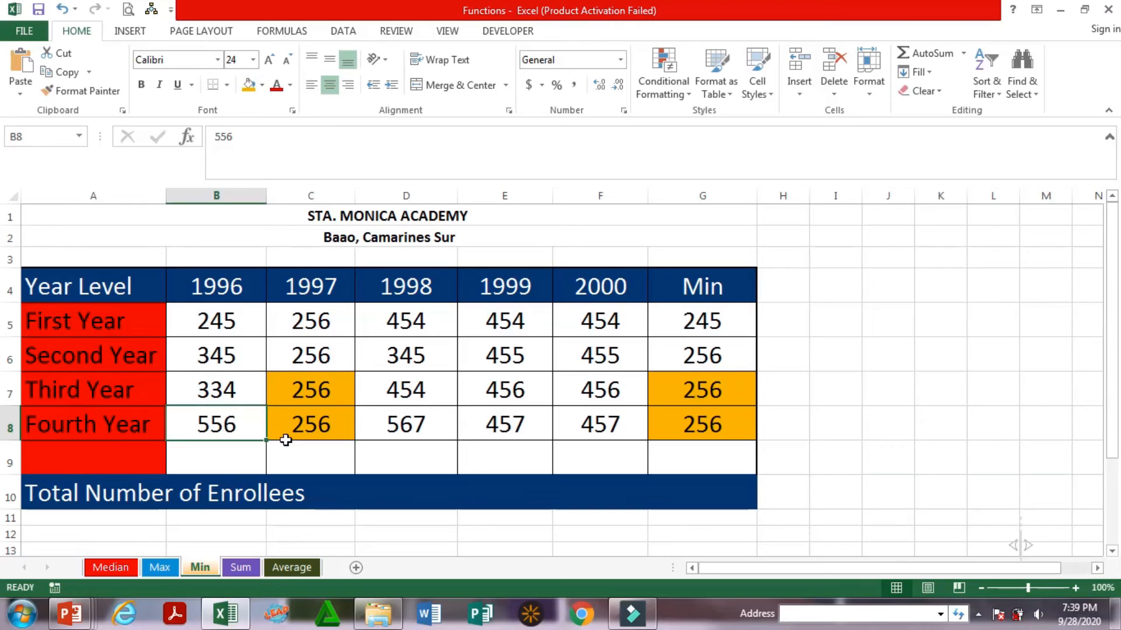
key(Up)
key(Up)
key(Up)
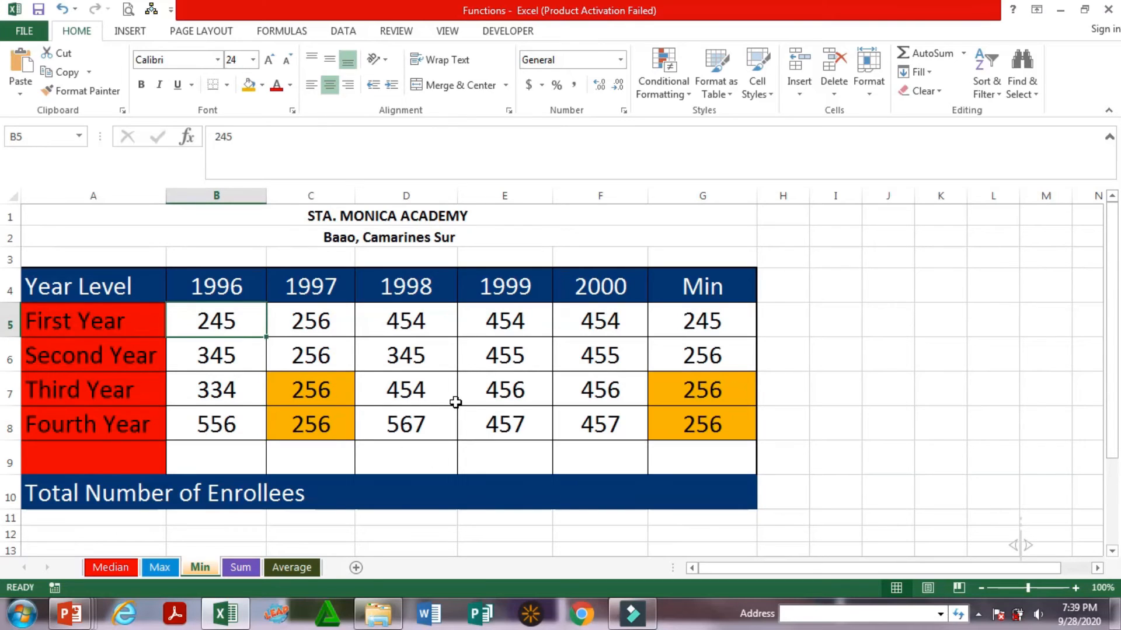
text(20)
key(Tab)
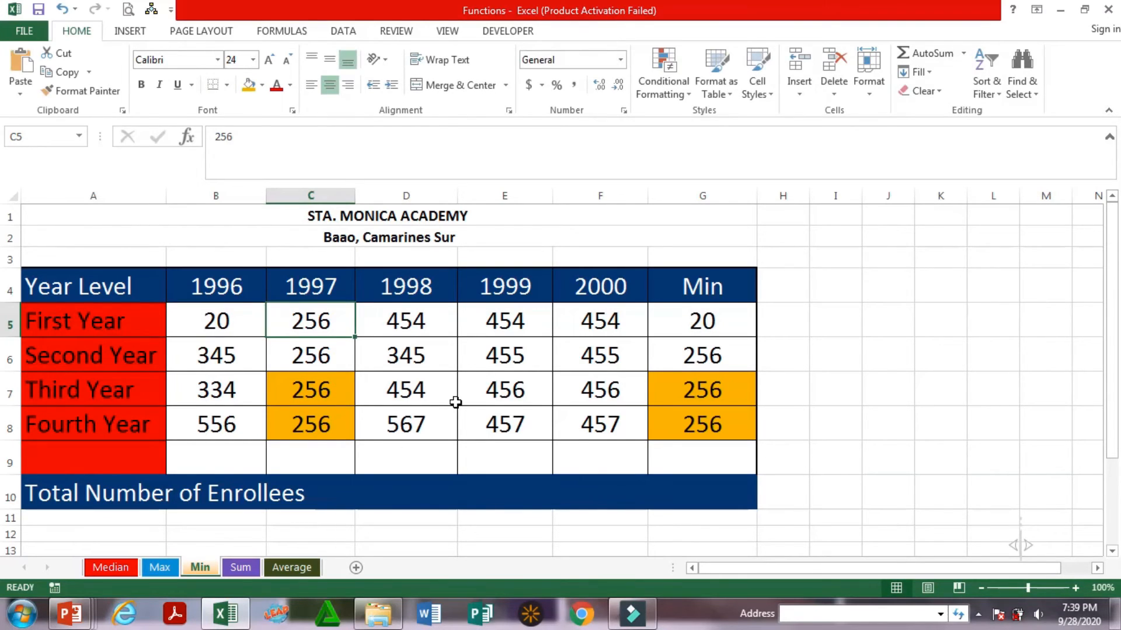
text(1)
key(Tab)
text(2)
key(Tab)
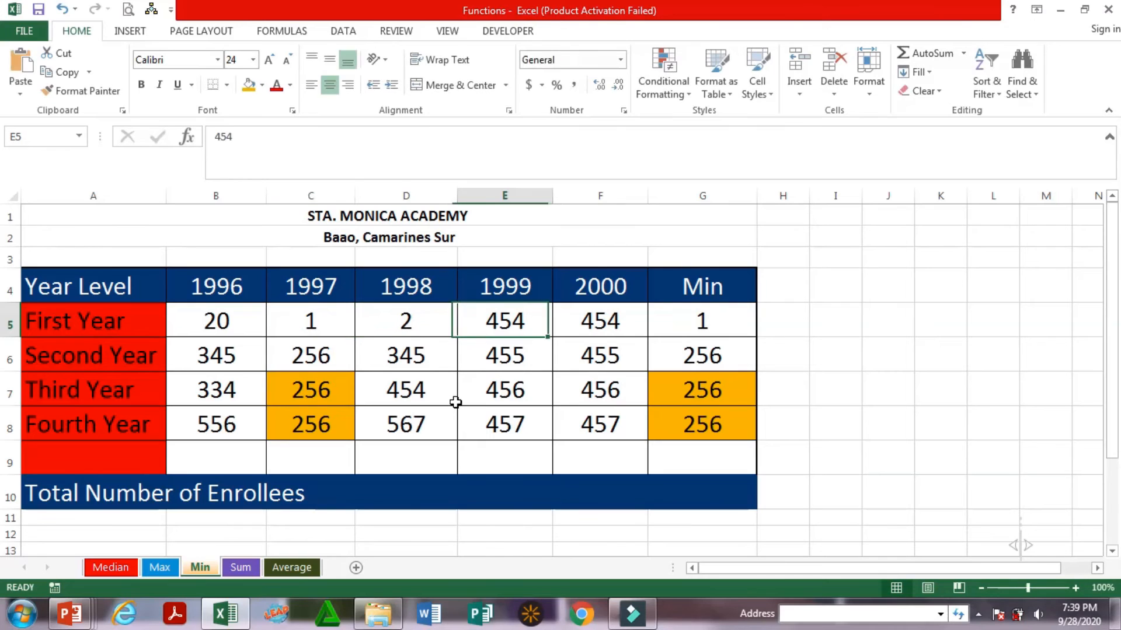
text(4)
key(Tab)
text(8)
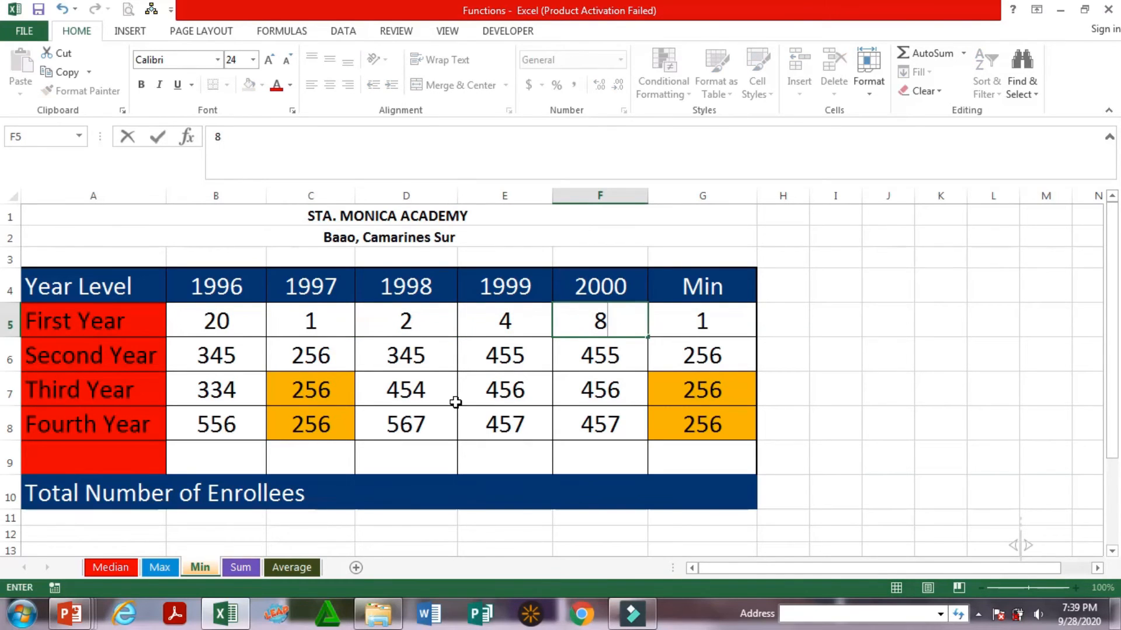
key(Tab)
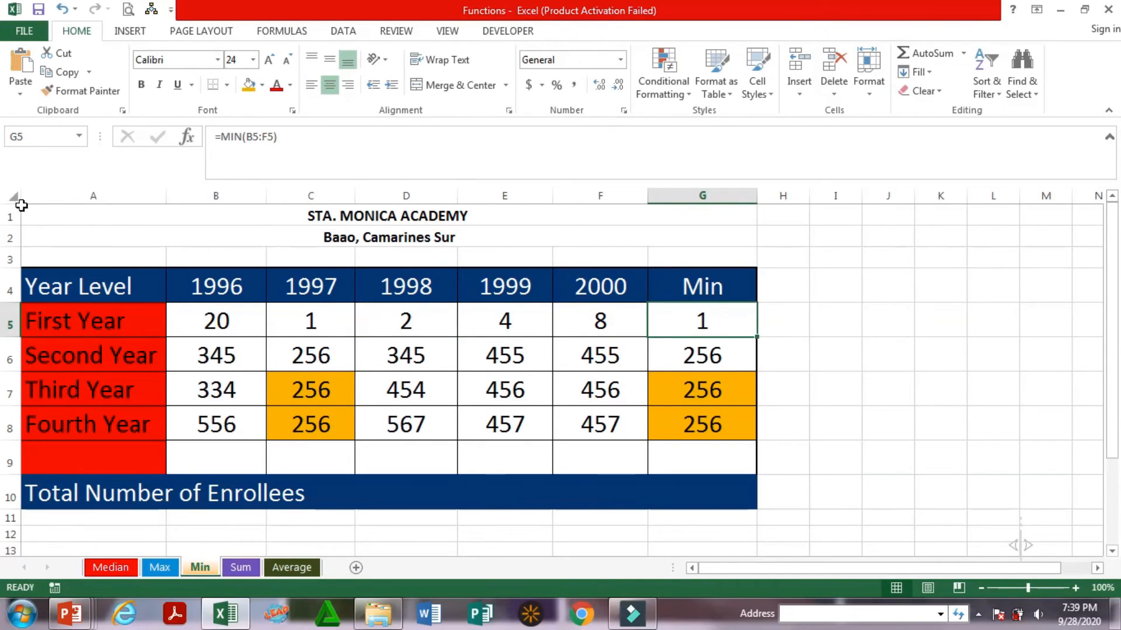
click(217, 323)
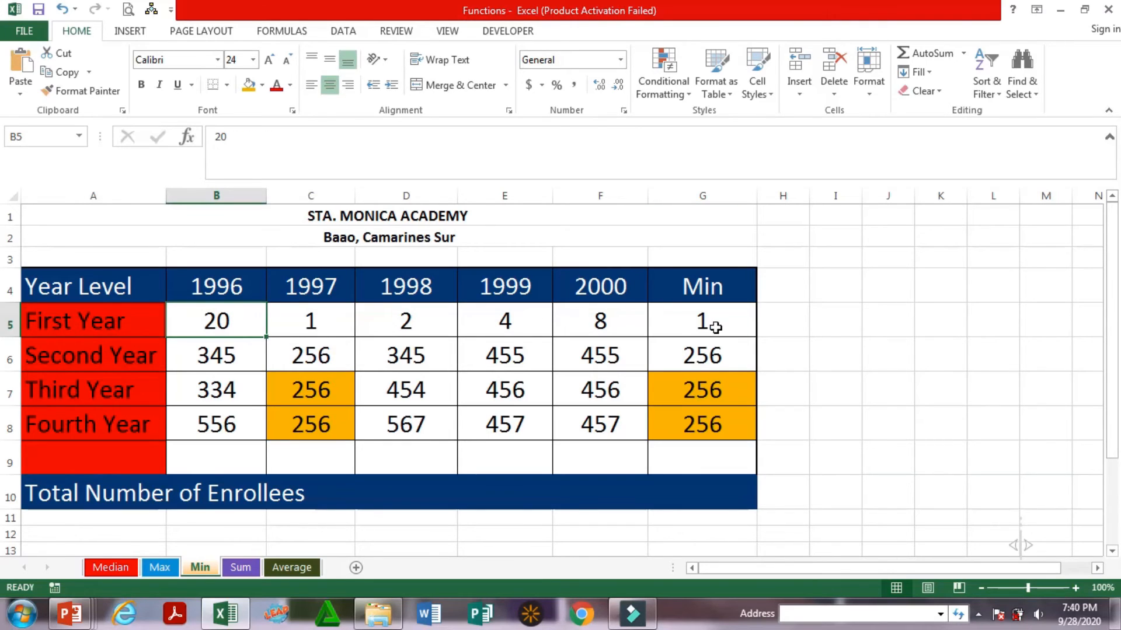
click(716, 327)
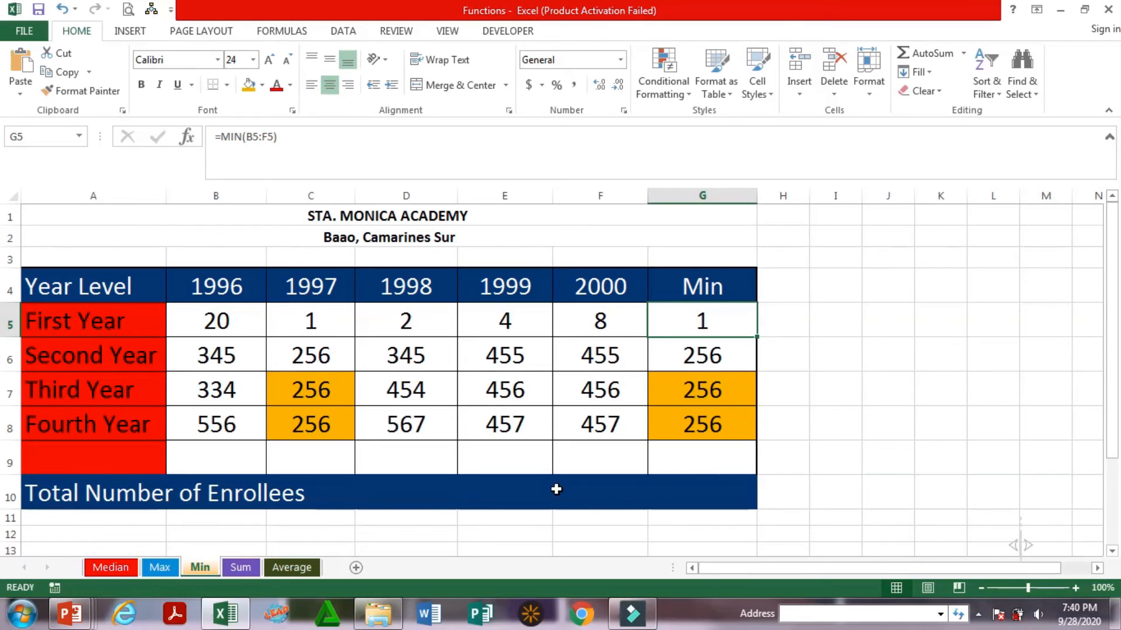
On the Max sheet, enter the formula =max(B5:F5) in cell G5 for the First Year
click(161, 569)
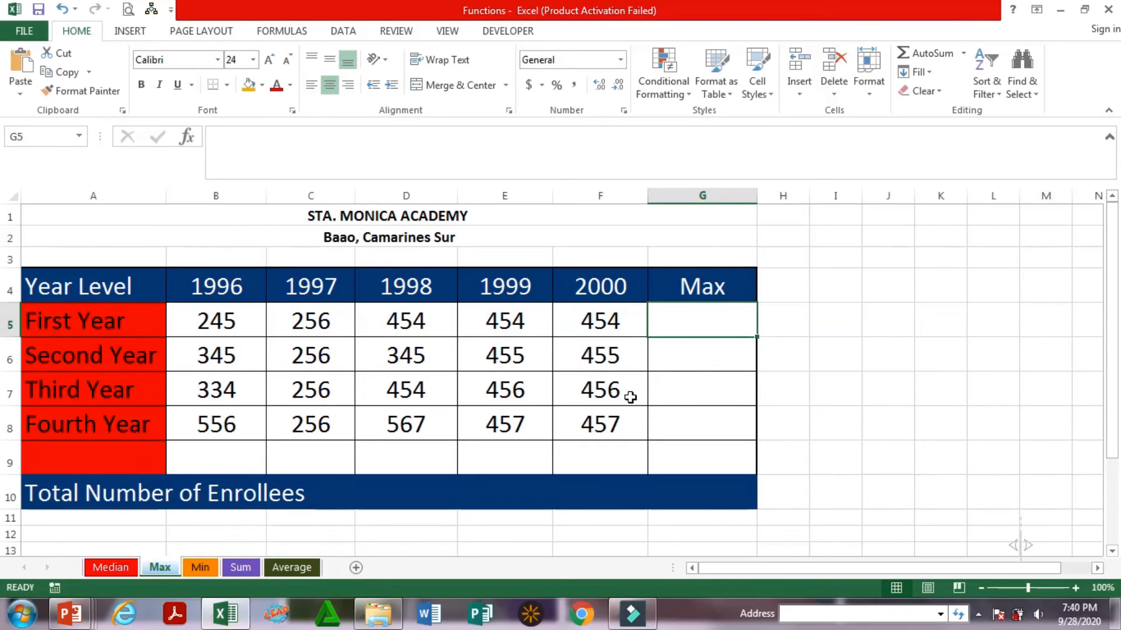
text(=)
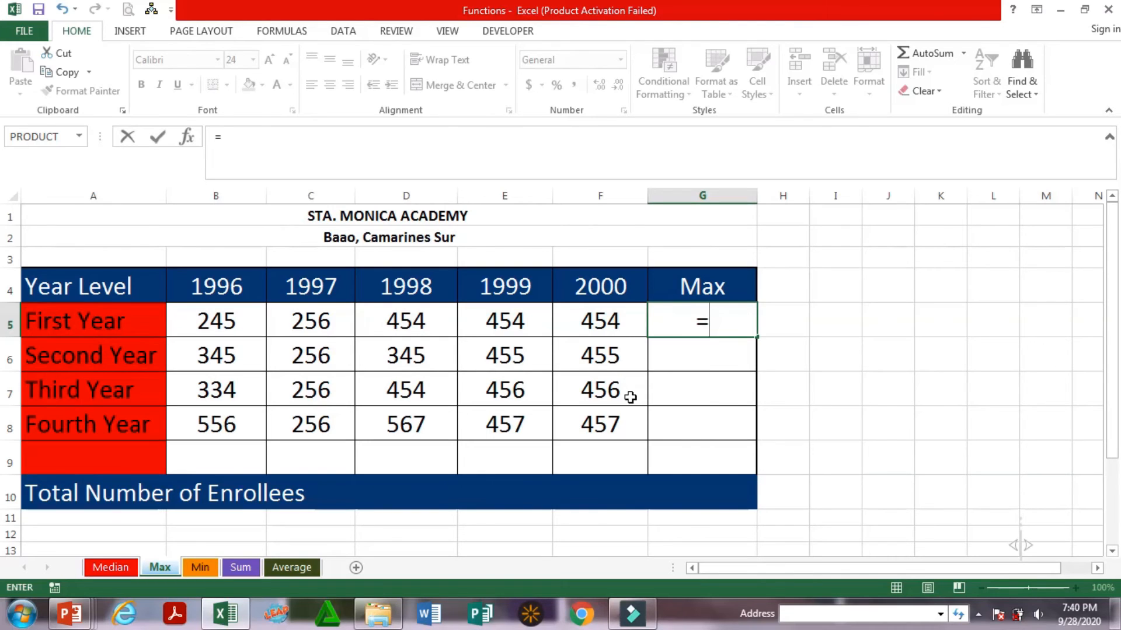
text(max)
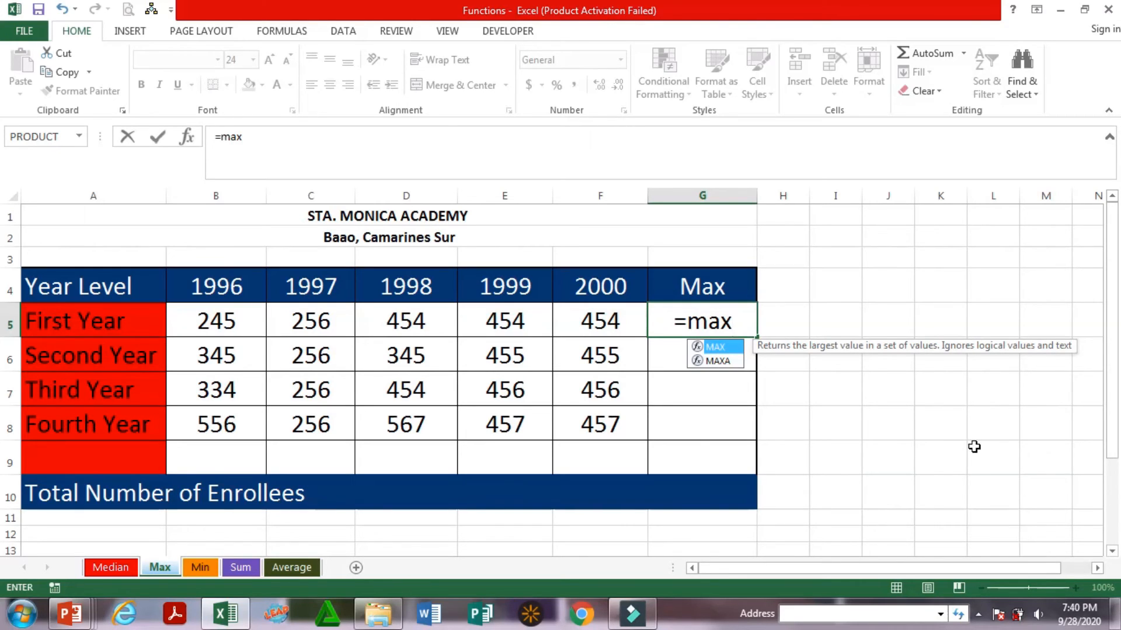
text(()
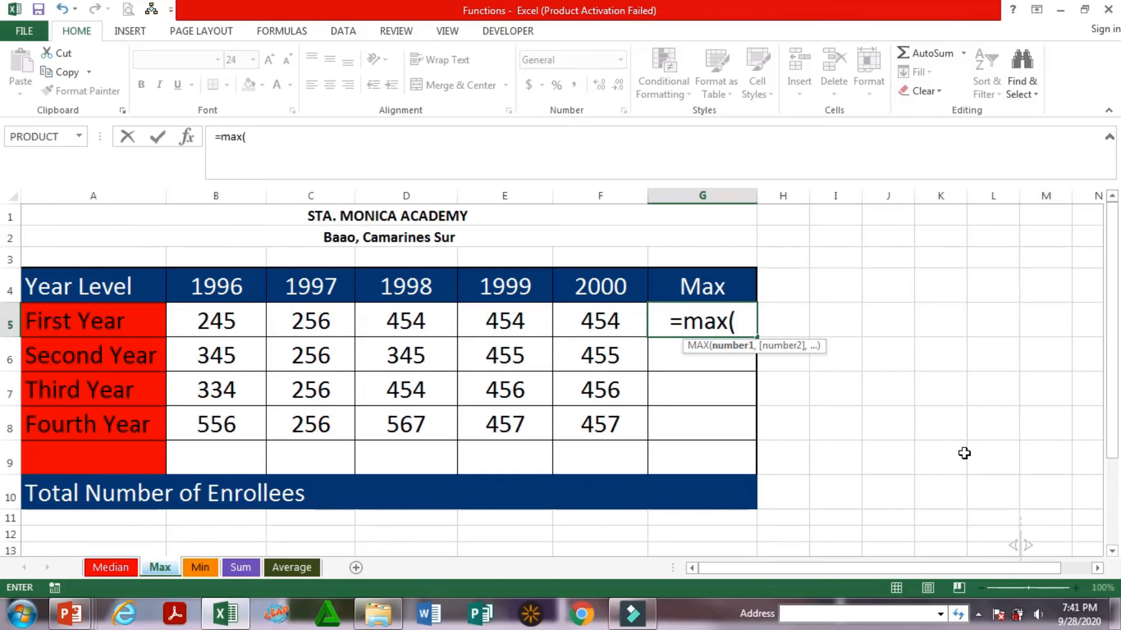
drag(246, 301, 573, 343)
text())
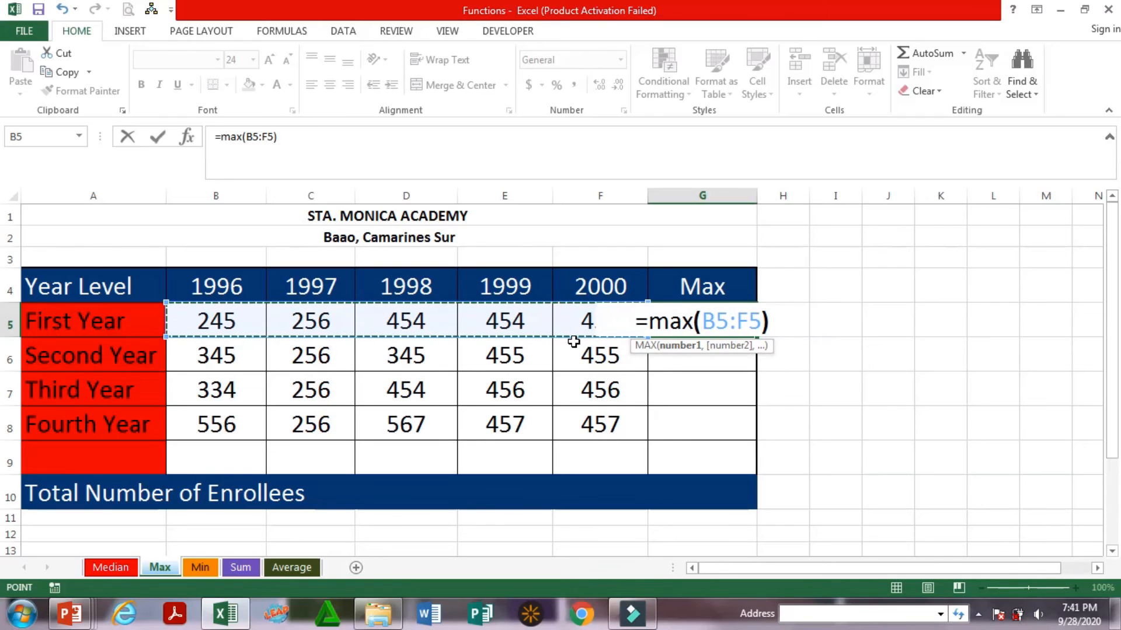
key(Return)
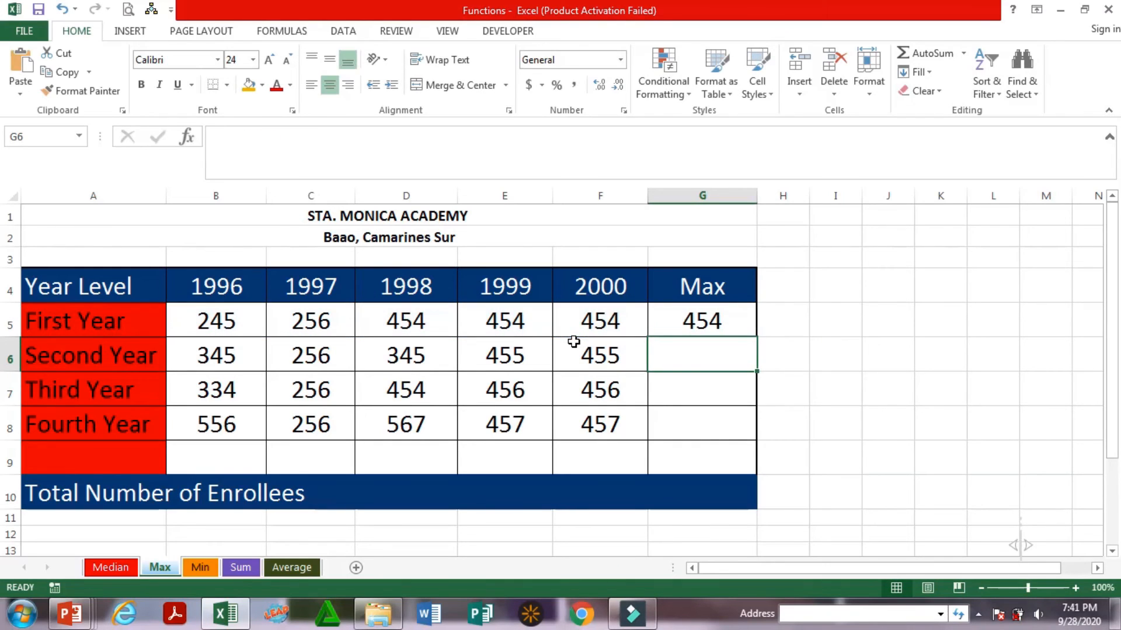
Compare the First Year maximum in G5 with the 1998 and 1999 enrollments in D5 and E5
click(692, 319)
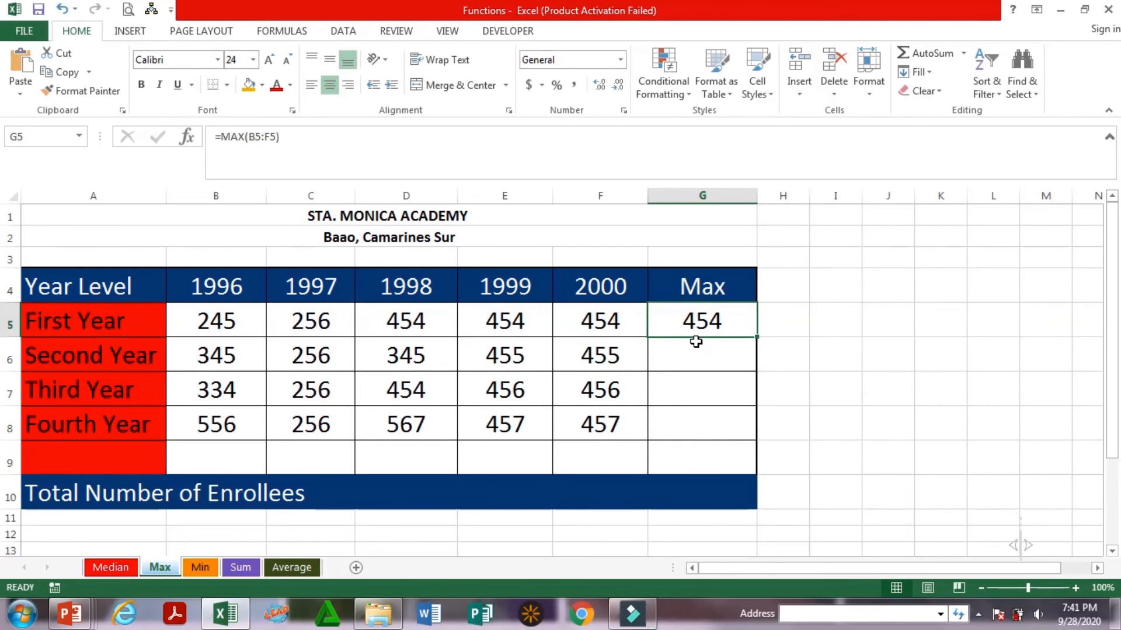
click(406, 328)
click(508, 320)
click(440, 320)
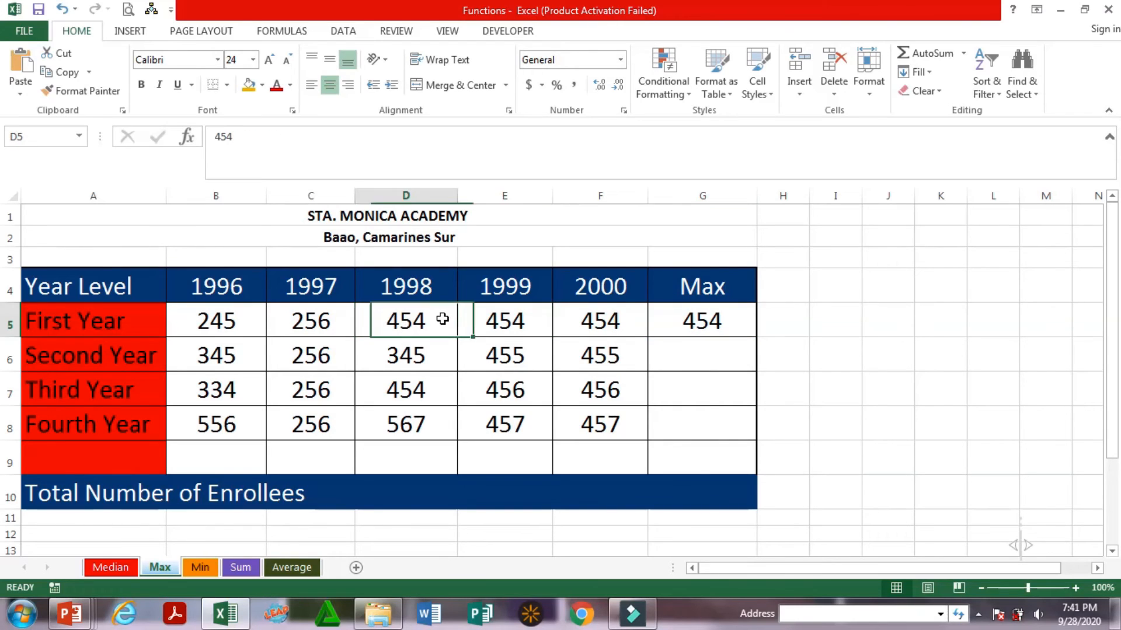
click(533, 321)
Set the First Year enrollments to 2 in B5, 4 in C5, 78 in E5 and 900 in F5, and check the maximum in G5
click(233, 325)
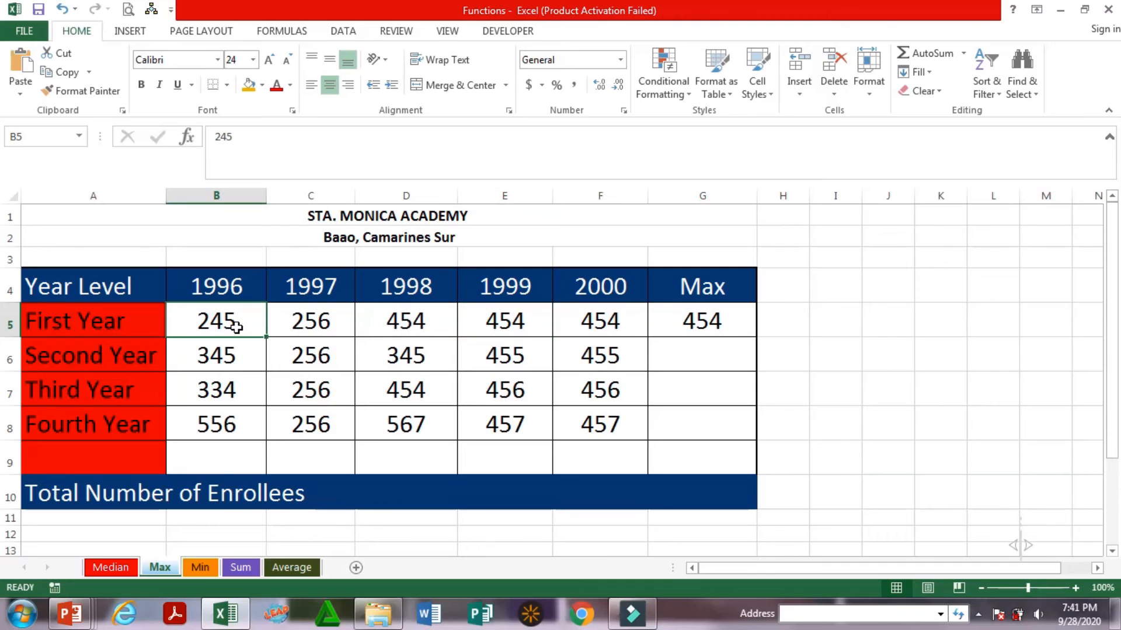
text(2)
click(313, 322)
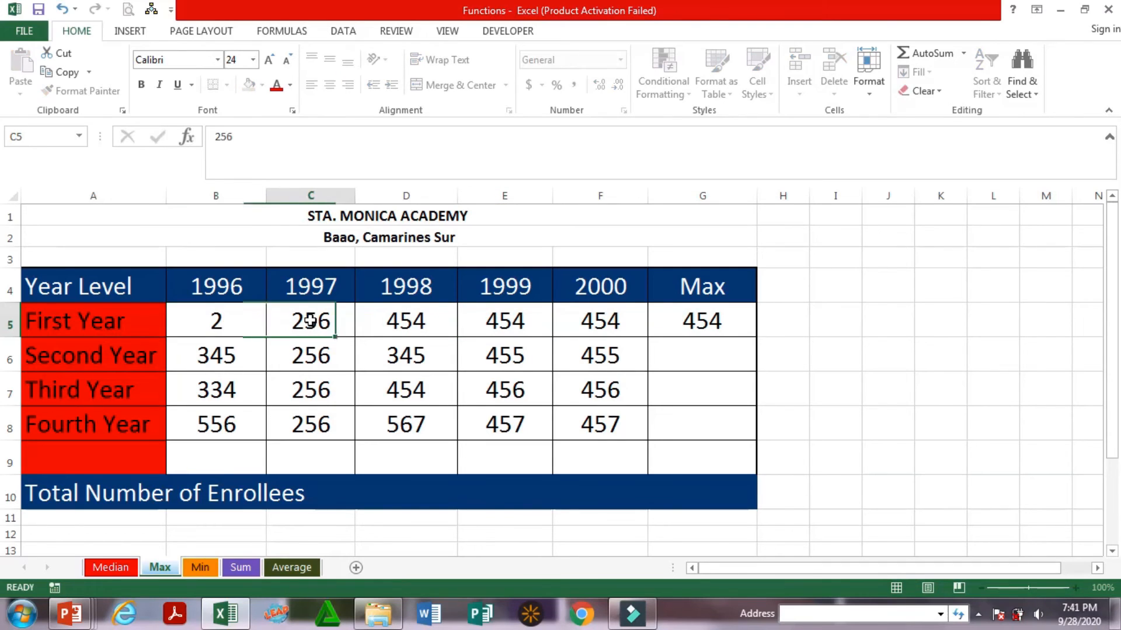
text(4)
click(412, 322)
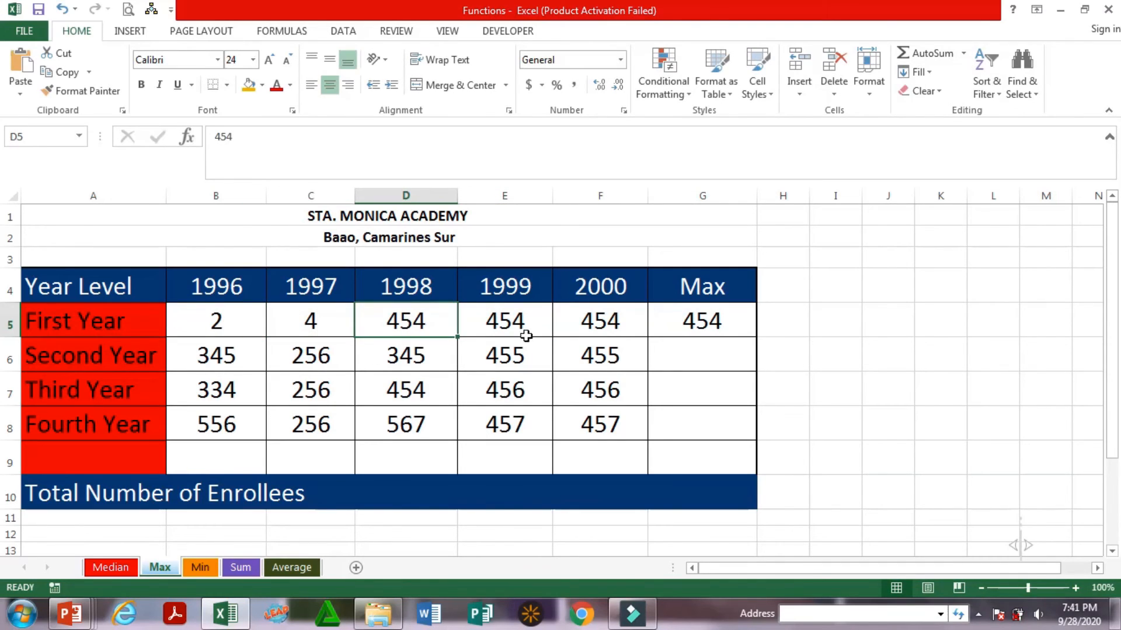
click(509, 320)
text(78)
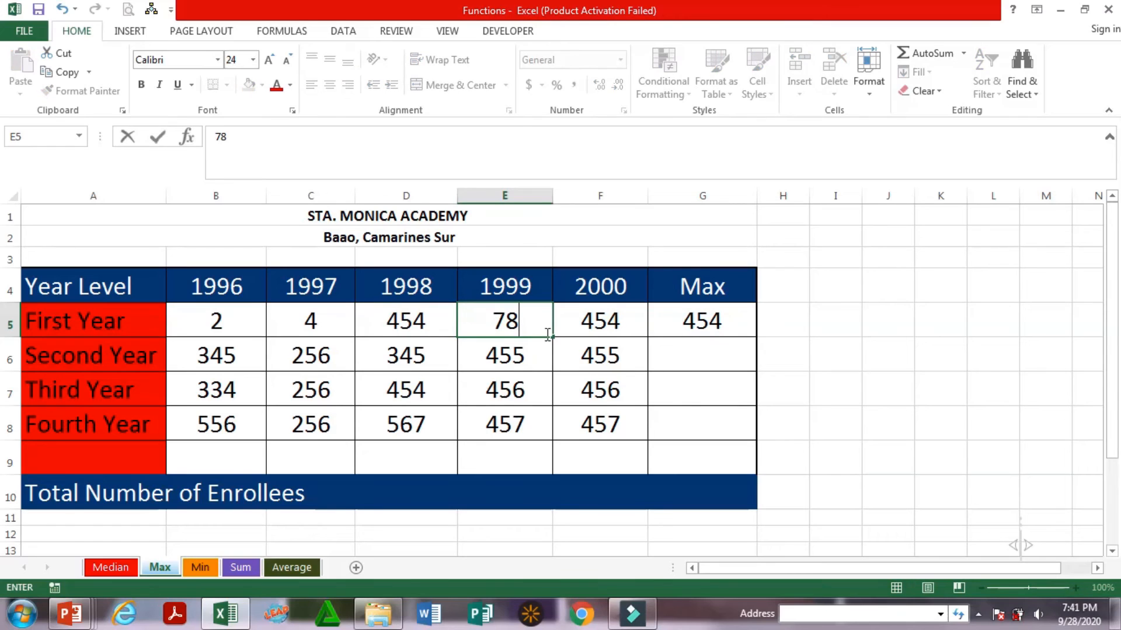
click(587, 320)
text(900)
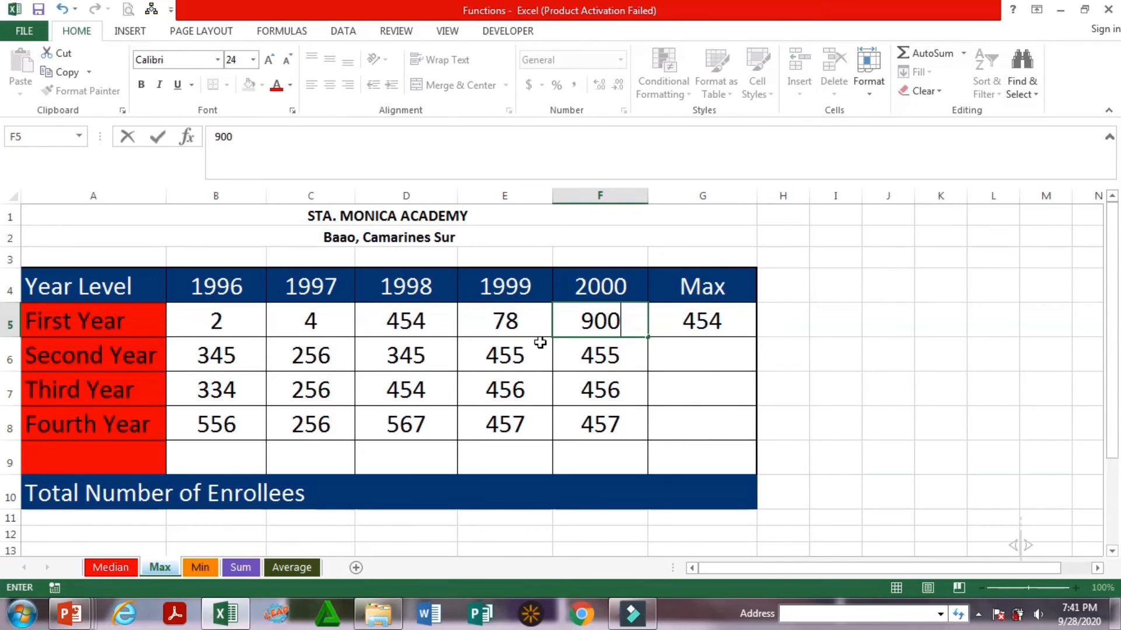
key(Return)
click(721, 312)
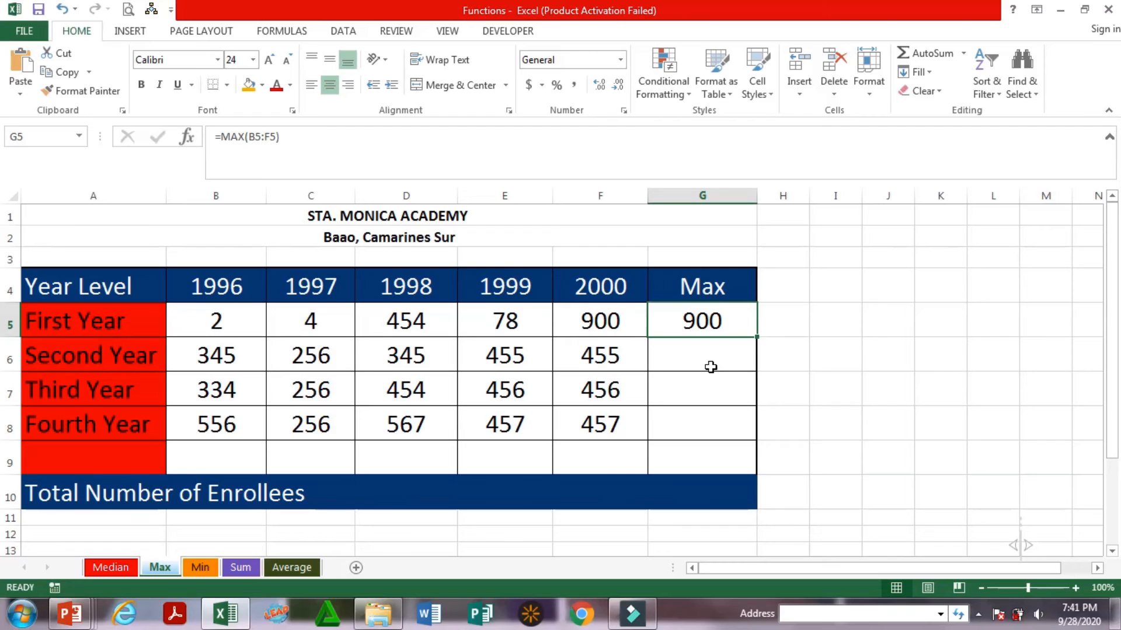
On the Median sheet, enter the formula =median(B5:F5) in cell G5 and fill it down through G8
click(111, 567)
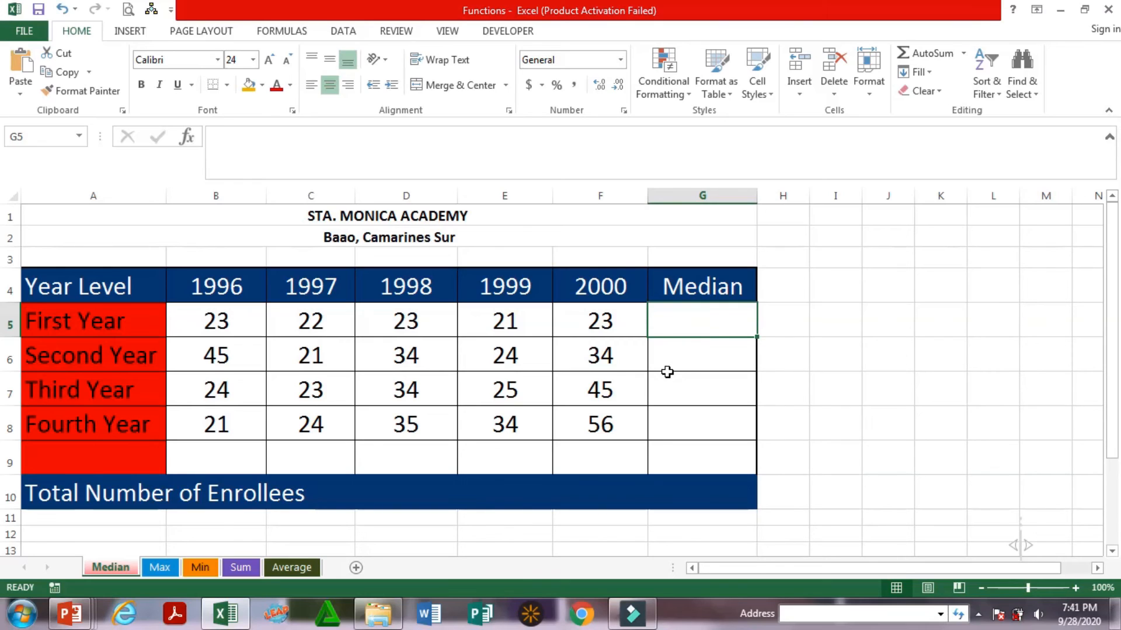
text(=)
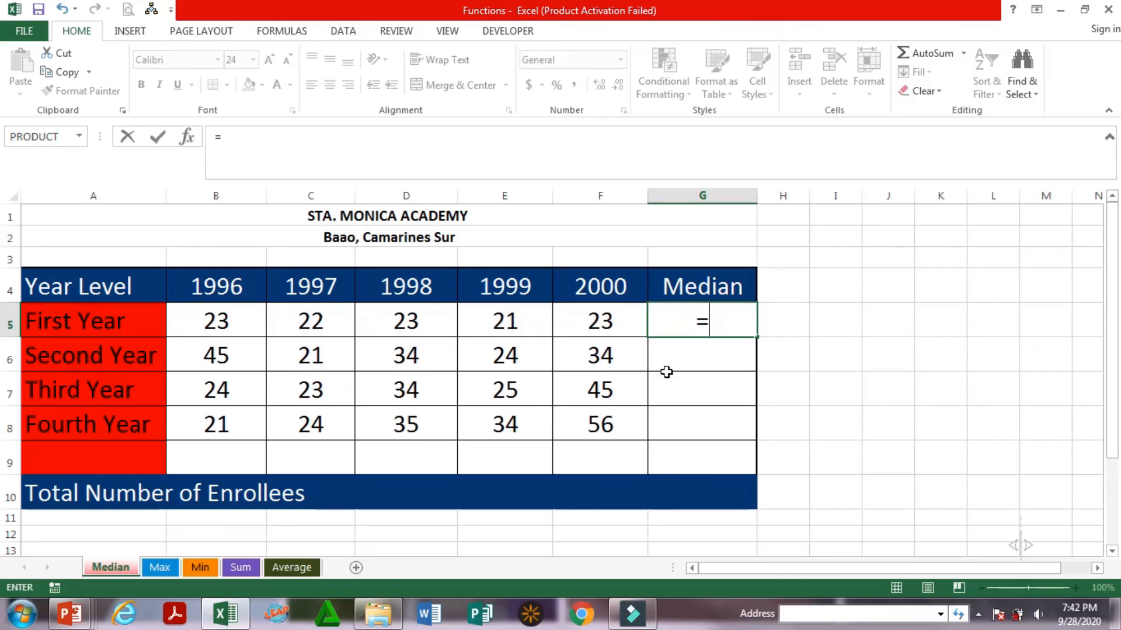
text(med)
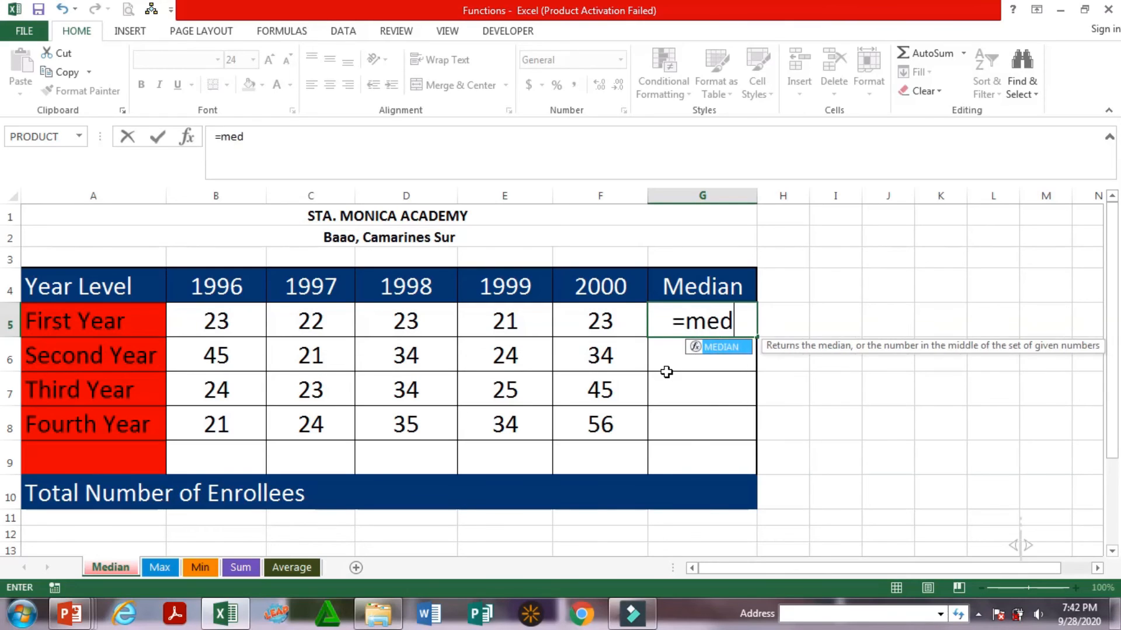
text(ian()
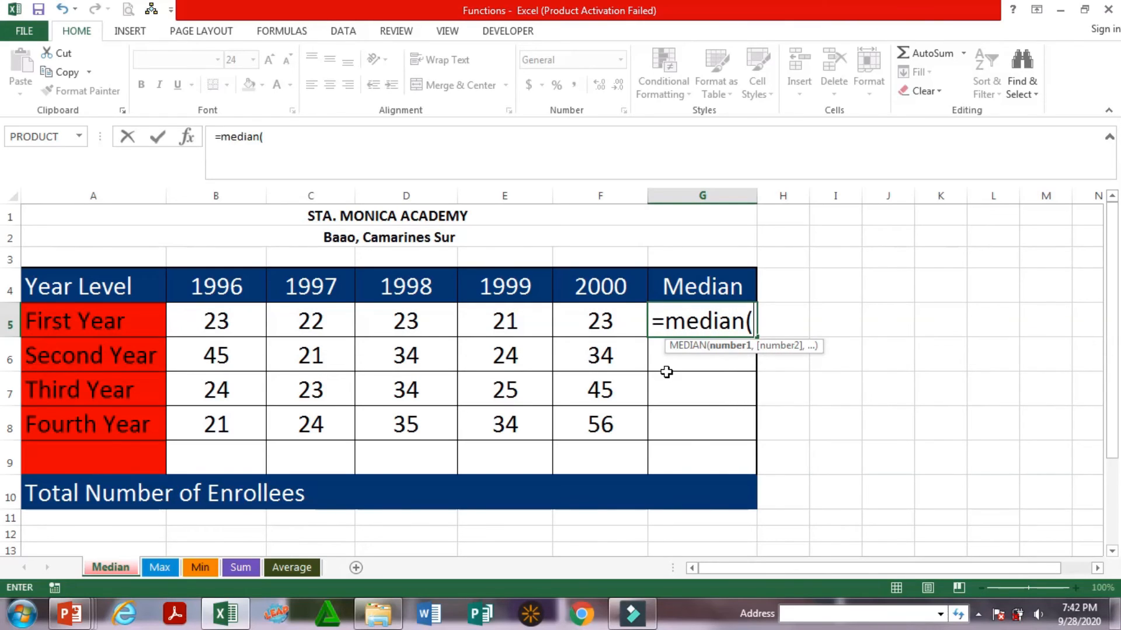
drag(246, 321, 601, 333)
text())
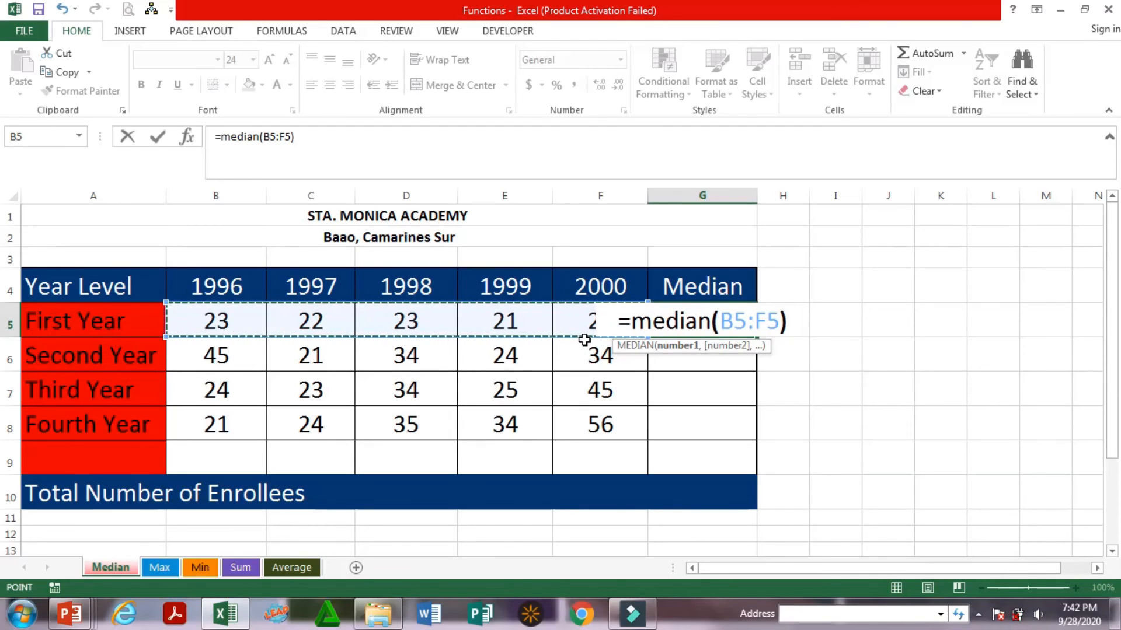
key(Return)
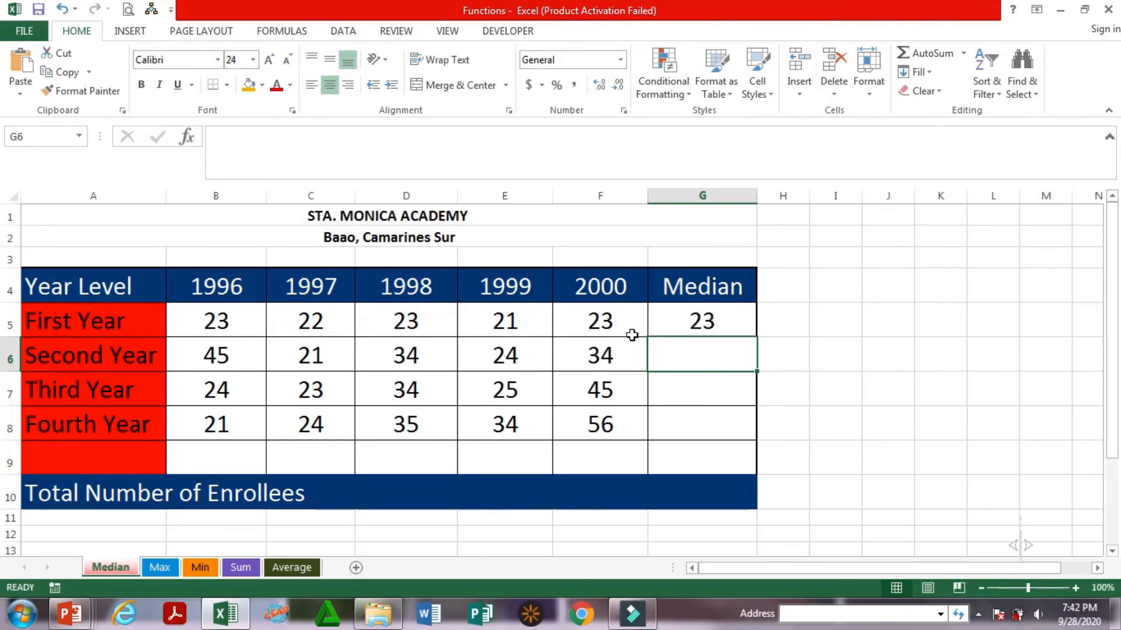
click(730, 330)
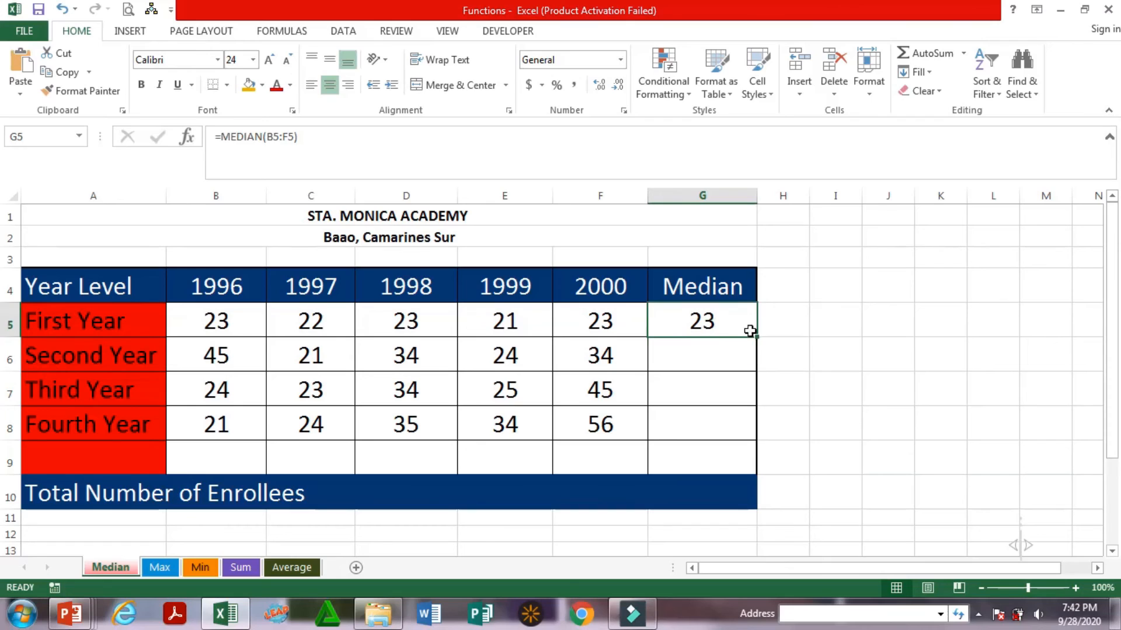
drag(757, 337, 745, 444)
Replace the First Year enrollments in B5:F5 with 1, 2, 3, 4 and 7
click(240, 325)
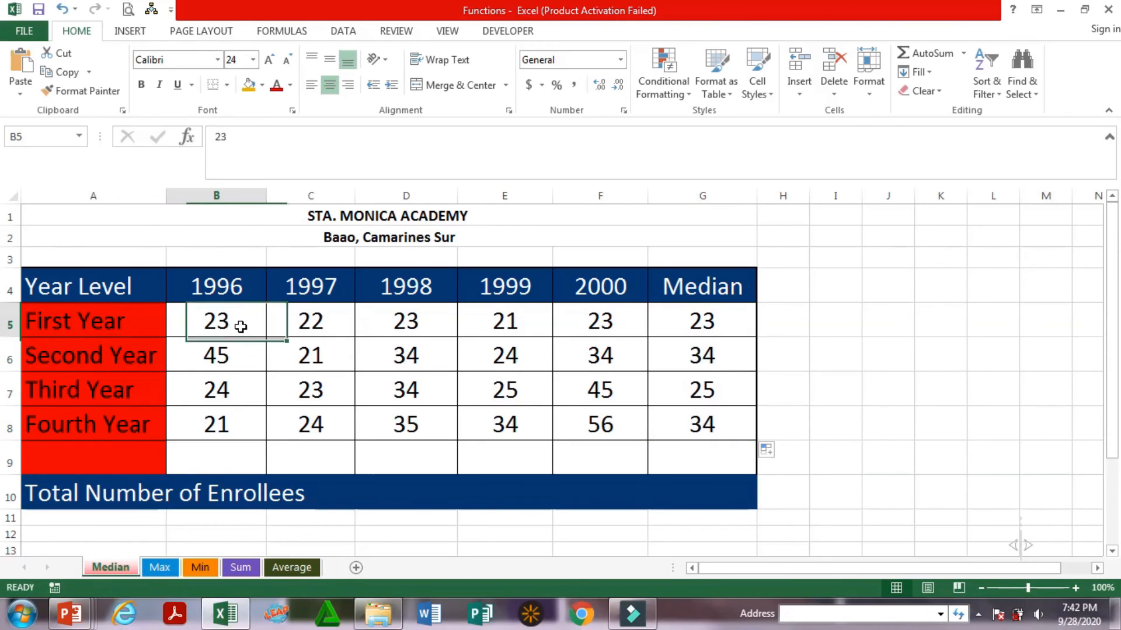
text(1)
key(Tab)
text(2)
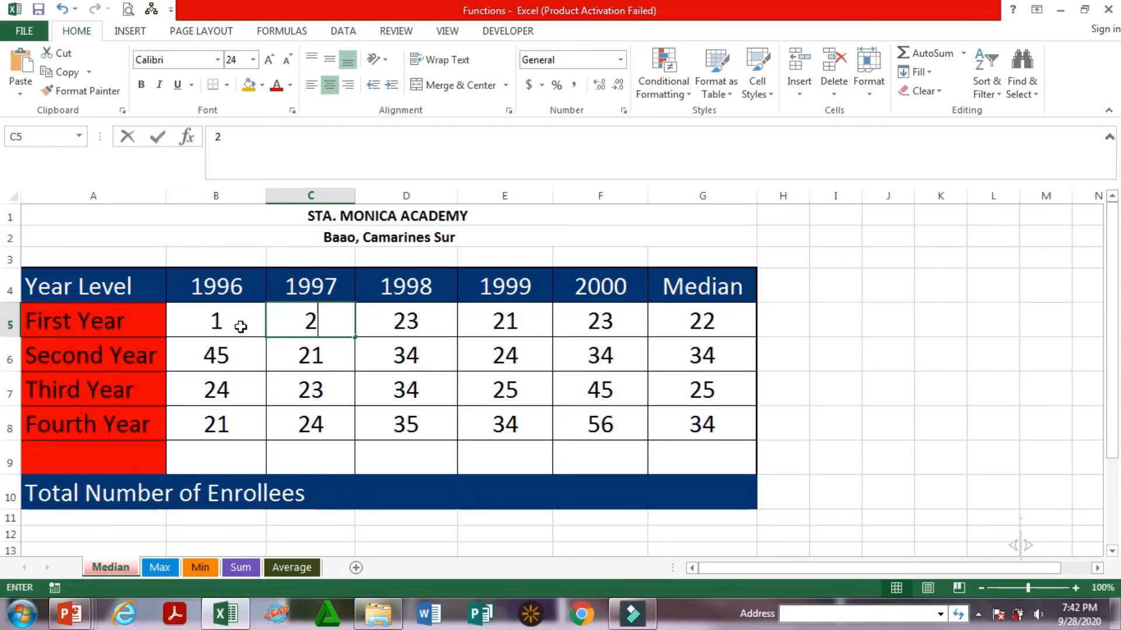
key(Tab)
text(3)
key(Tab)
text(4)
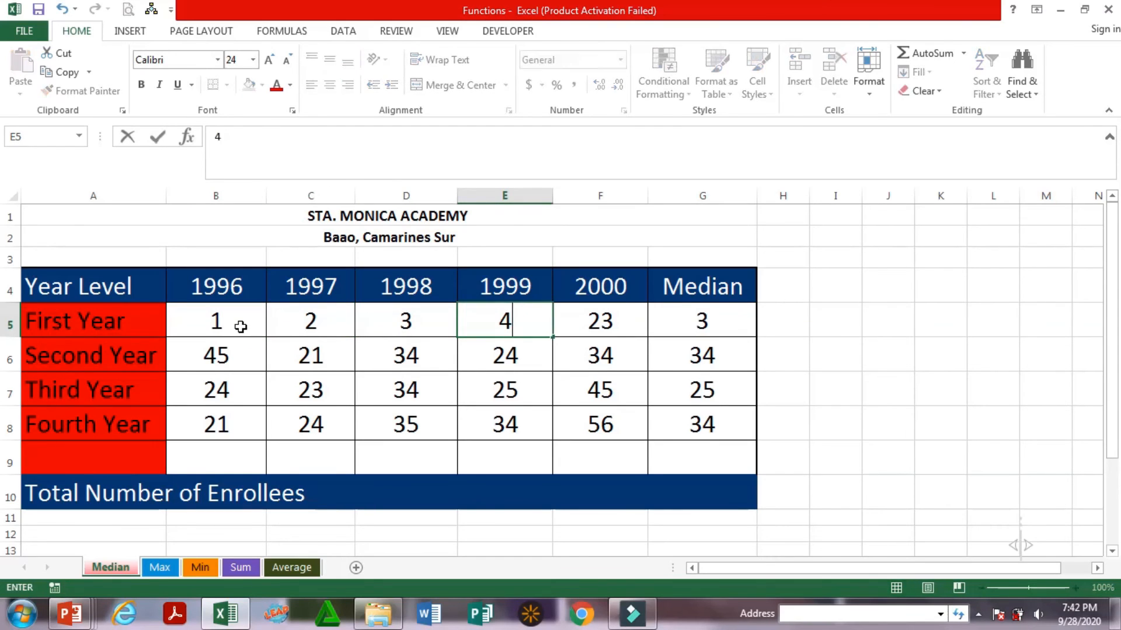
key(Tab)
text(7)
key(Tab)
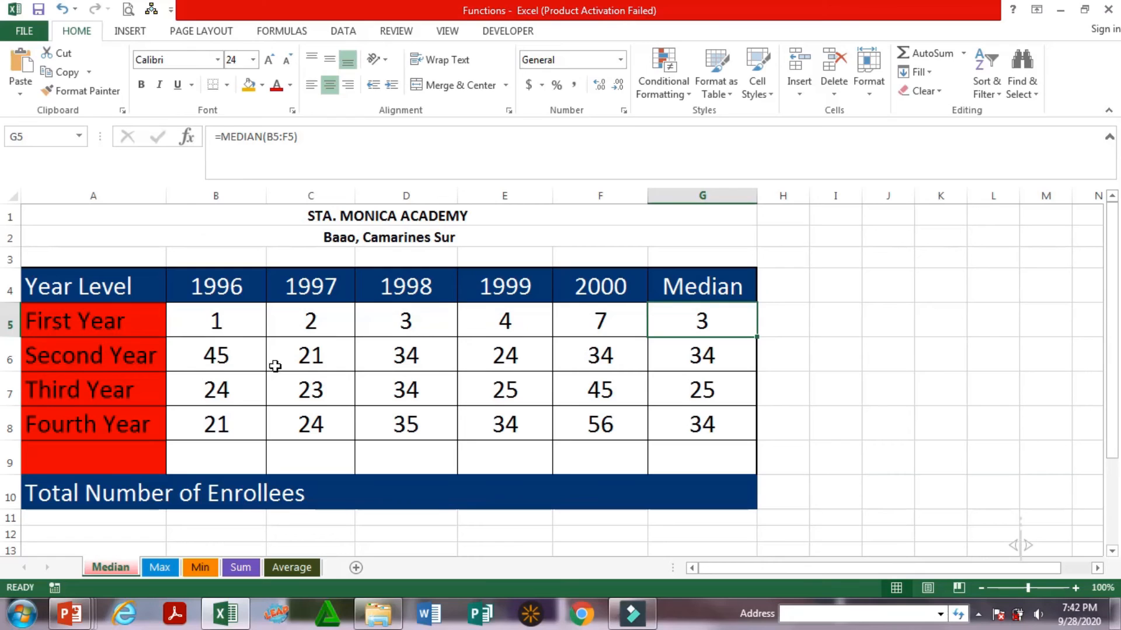
Replace the Second Year enrollments in B6:F6 with 5, 6, 7, 8 and 9
click(222, 366)
text(5)
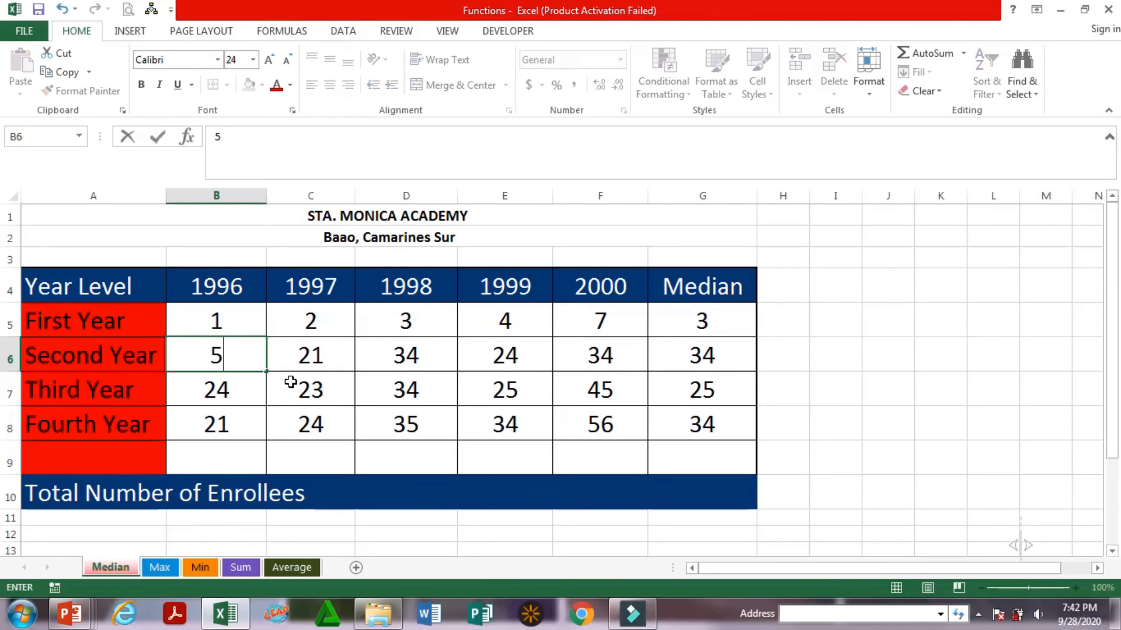
key(Tab)
text(6)
key(Tab)
text(7)
key(Tab)
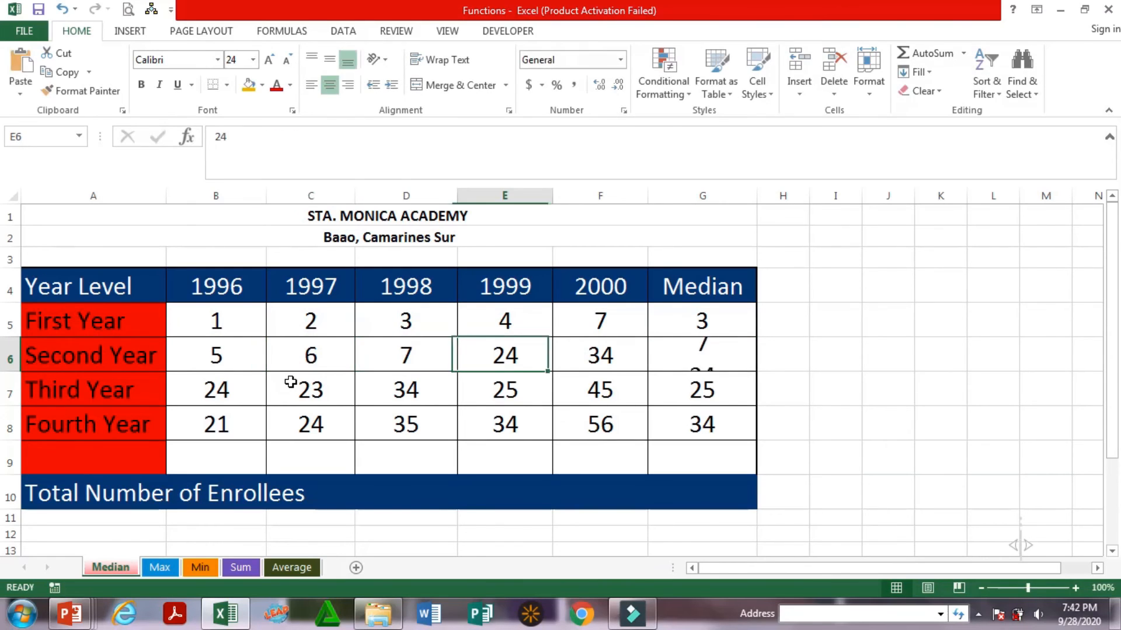
text(8)
key(Tab)
text(9)
key(Tab)
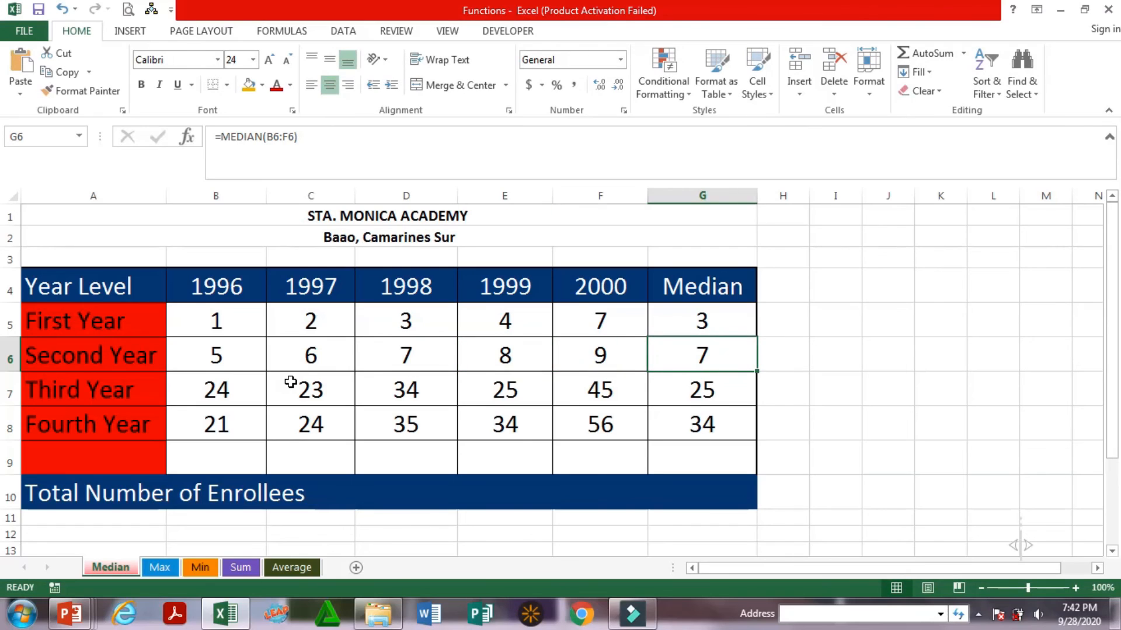
click(221, 360)
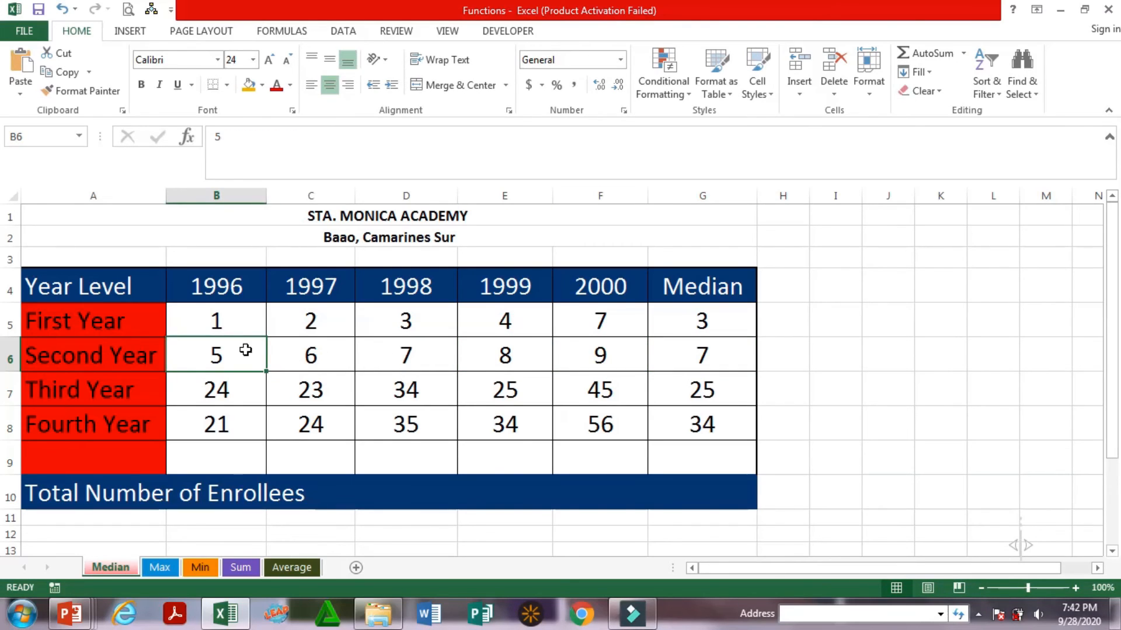